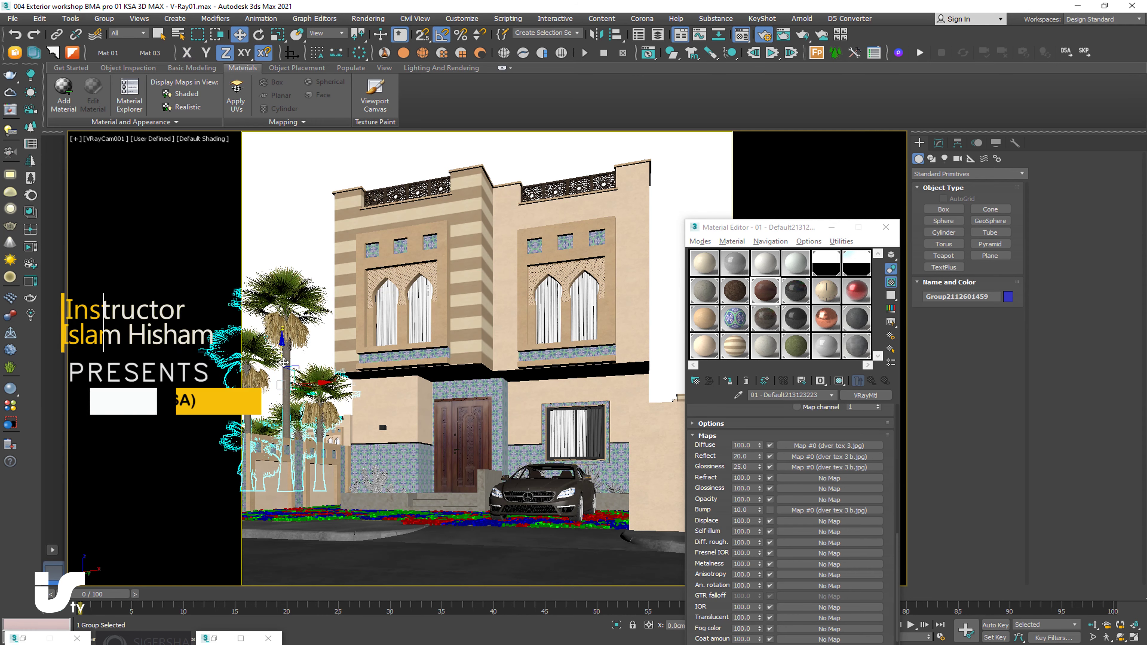
- Raise the palm-tree group slightly on Z, then reselect it in Top view
left_click_drag(288, 376, 283, 358)
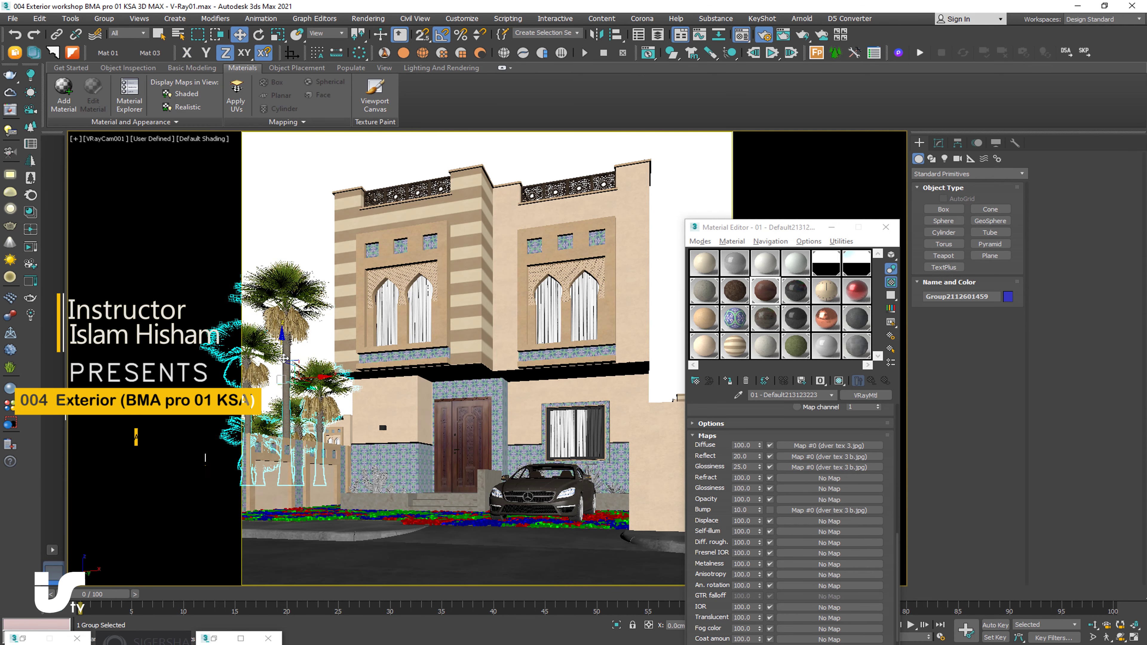
left_click(311, 257)
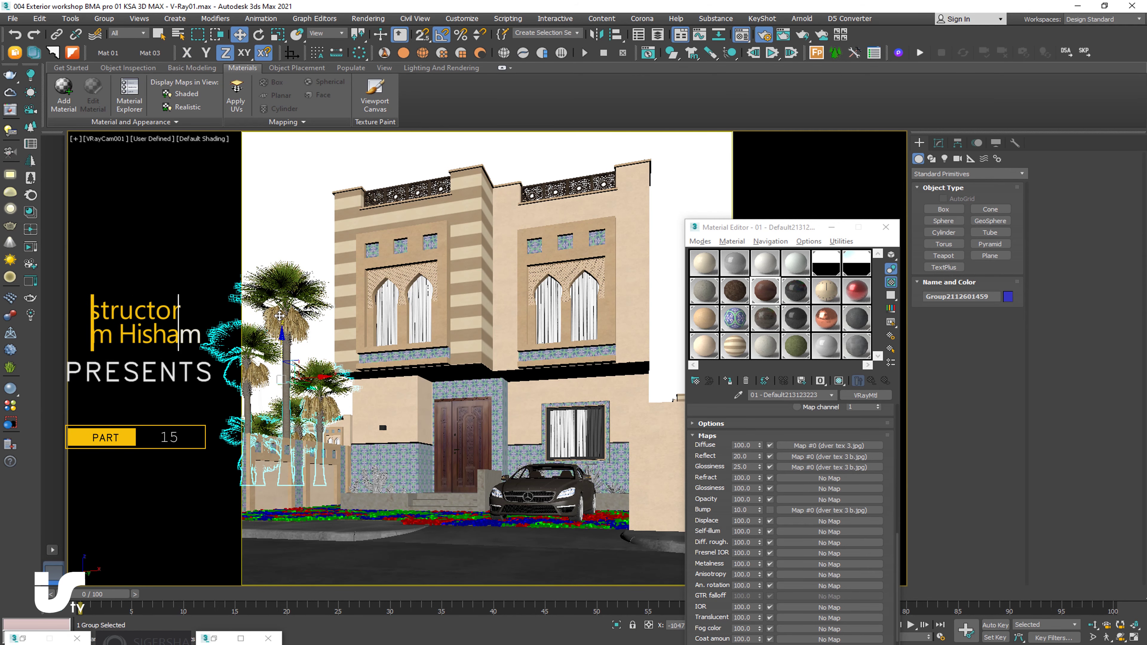
key("t")
left_click(331, 354)
scroll(331, 353, "down", 5)
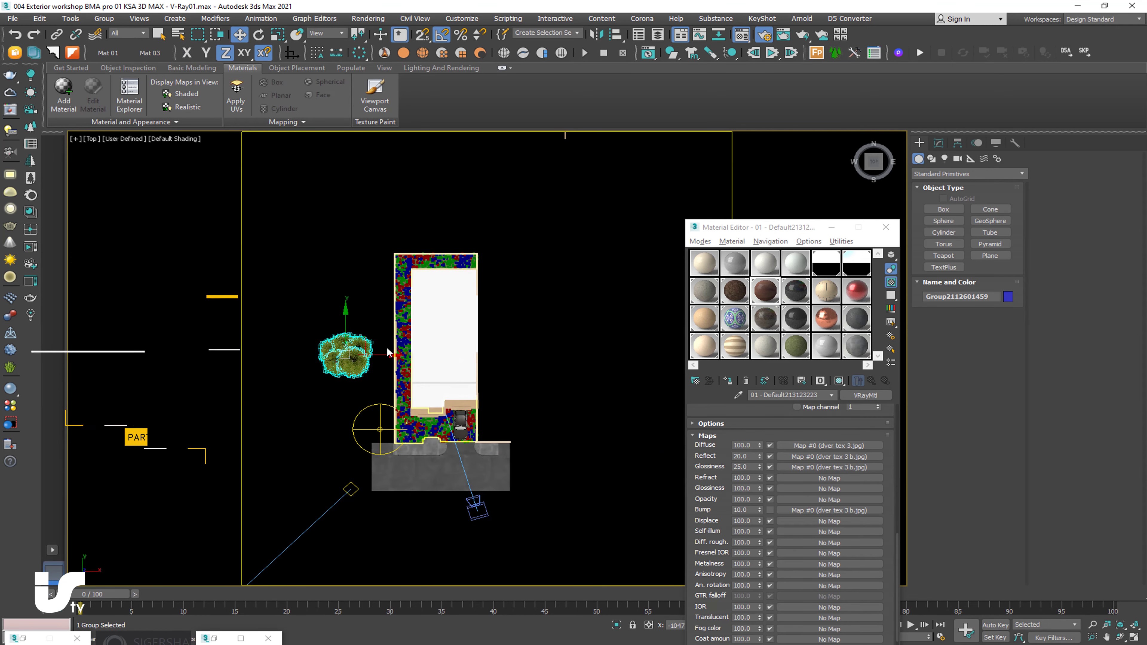
- Clone the palm-tree group to the right side and slide it toward the house
left_click_drag(397, 353, 568, 352)
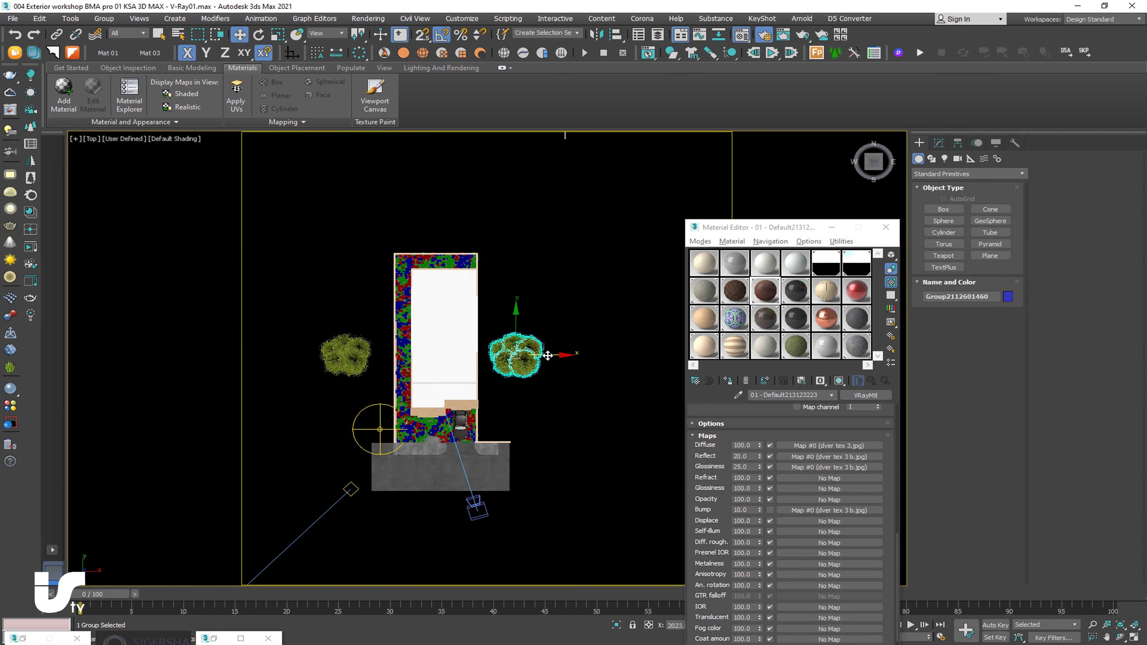
left_click(575, 375)
key("c")
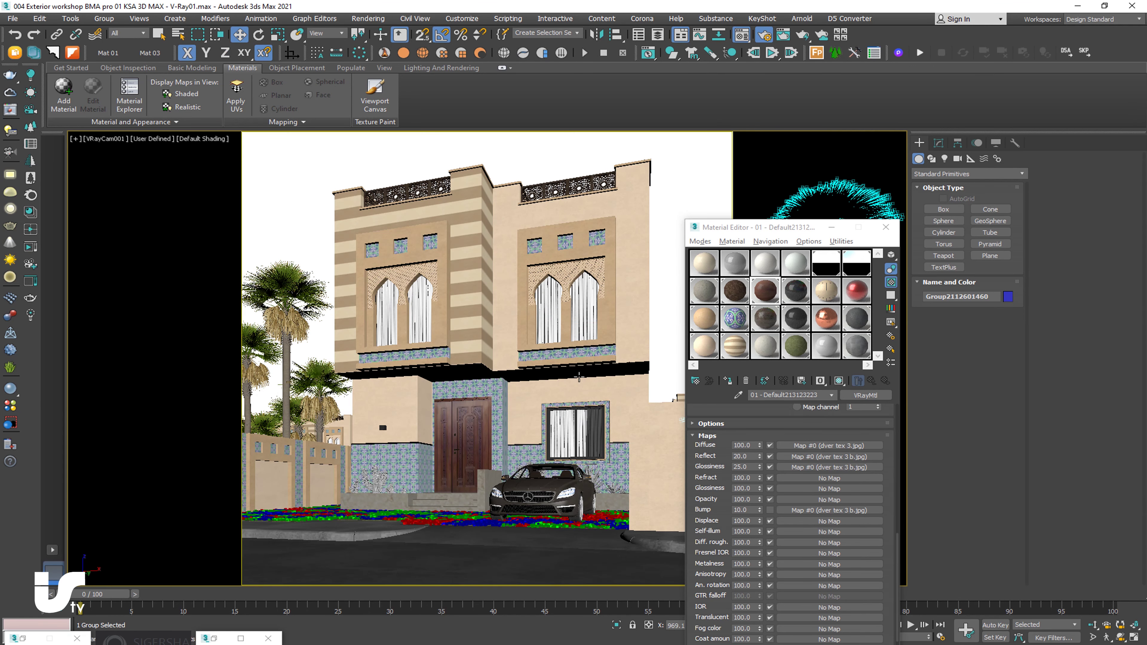
left_click_drag(768, 234, 920, 235)
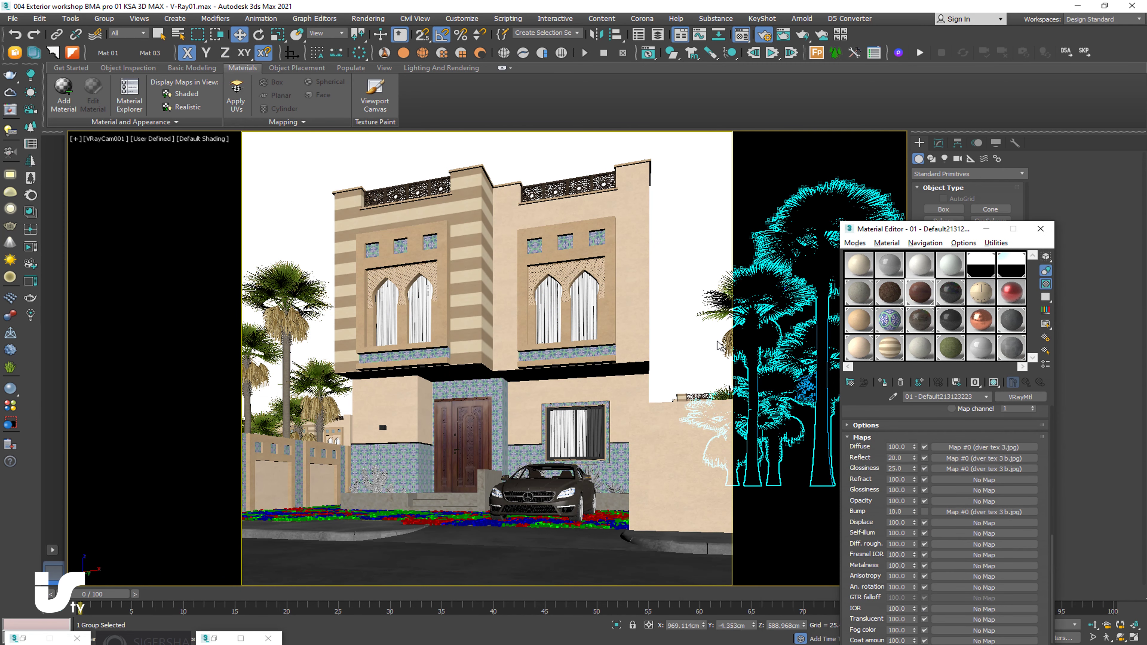
left_click_drag(726, 342, 681, 344)
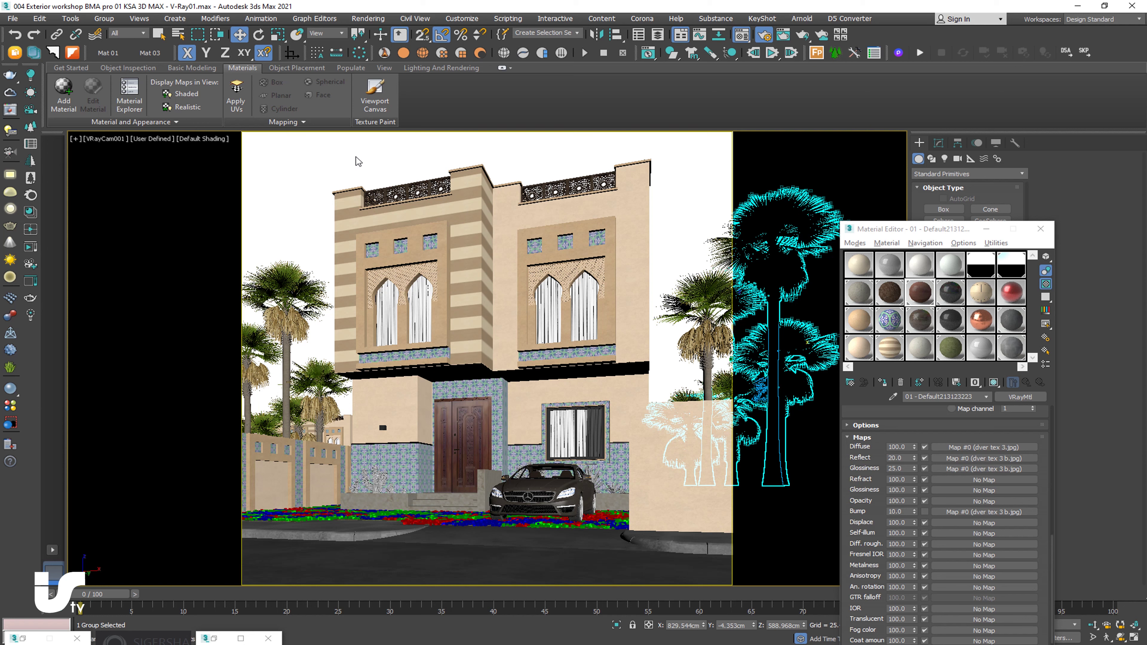
- Open the left palm group and shift one palm slightly right and up
left_click(289, 246)
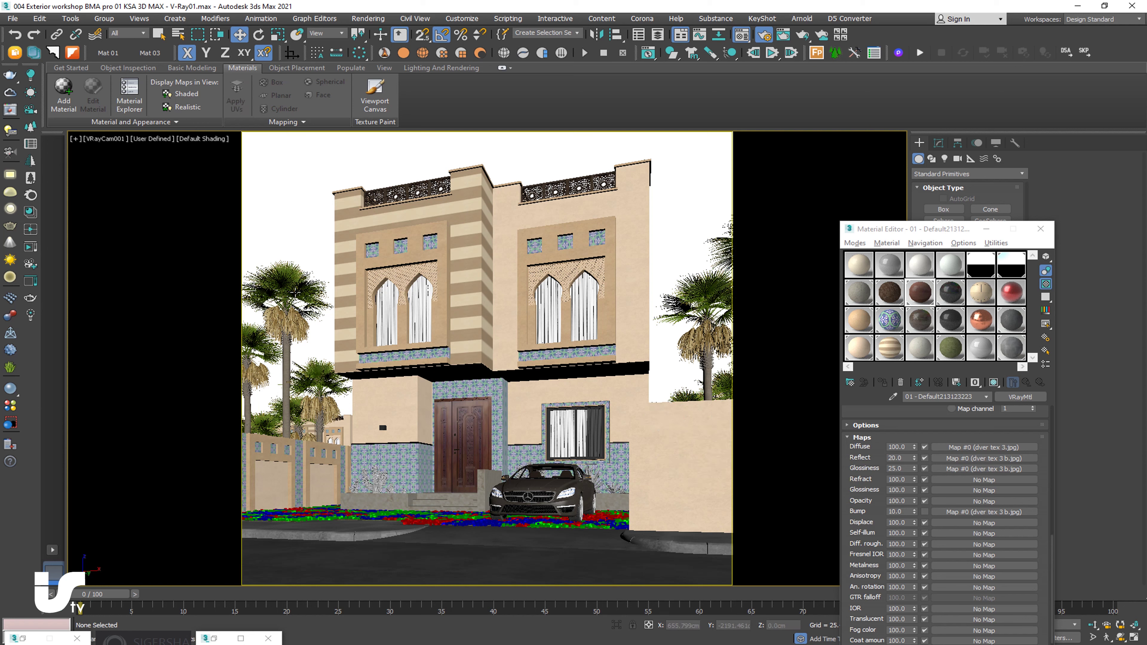
left_click(286, 320)
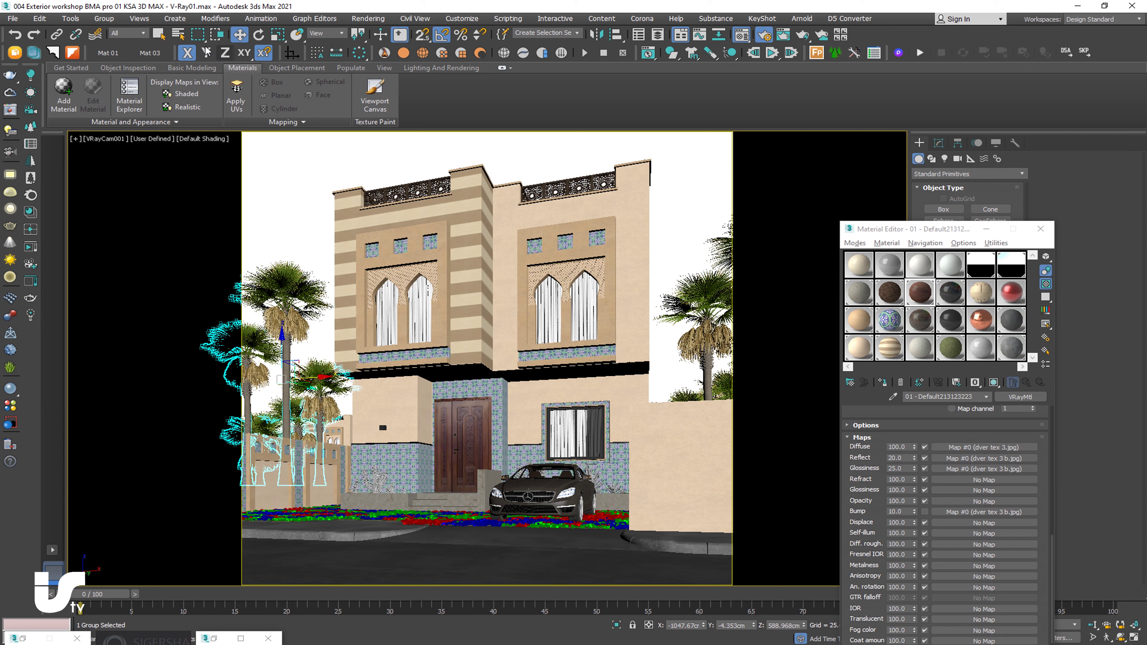
left_click(104, 18)
left_click(111, 64)
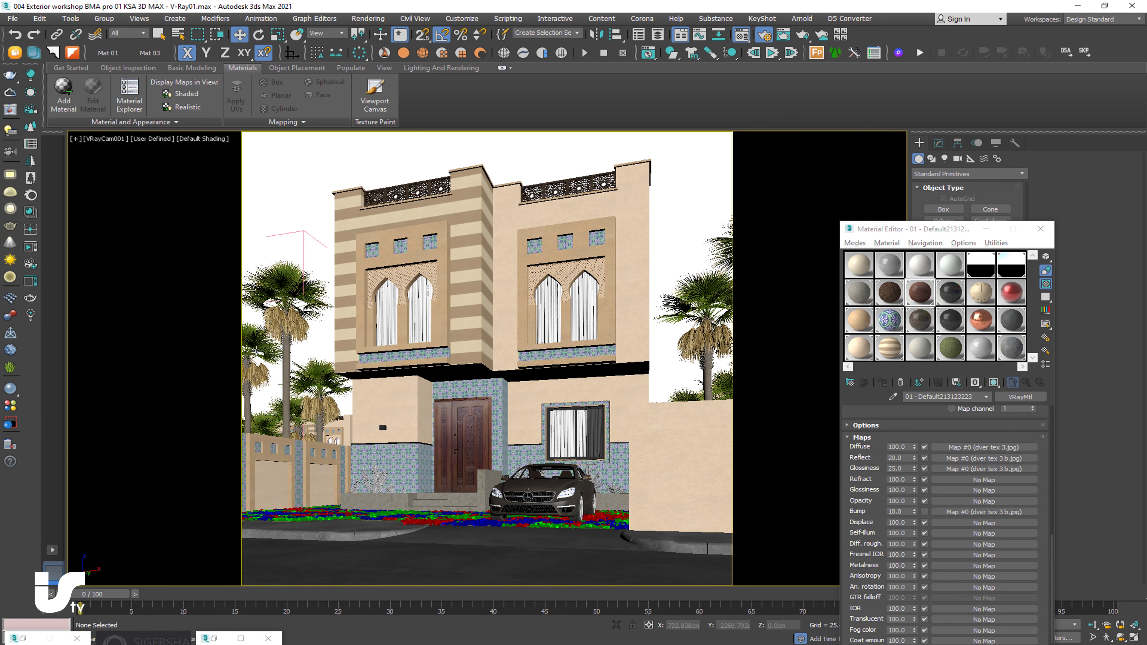
left_click(258, 391)
left_click_drag(273, 478, 285, 480)
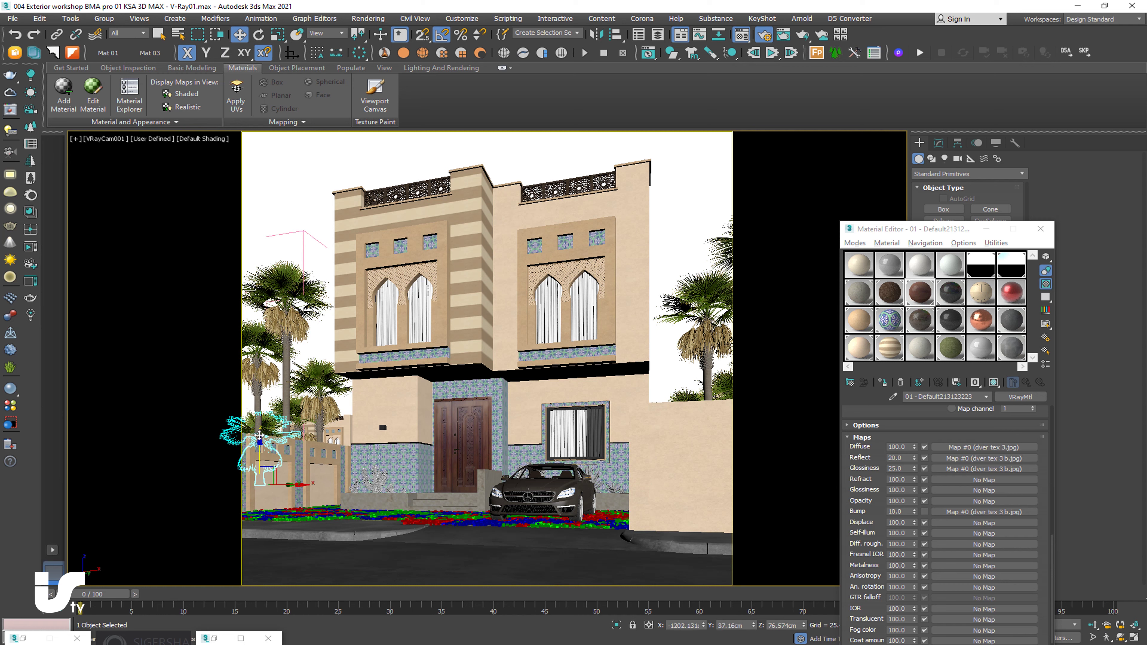
mouse_move(259, 441)
left_mouse_down()
mouse_move(259, 429)
mouse_move(324, 412)
left_mouse_up()
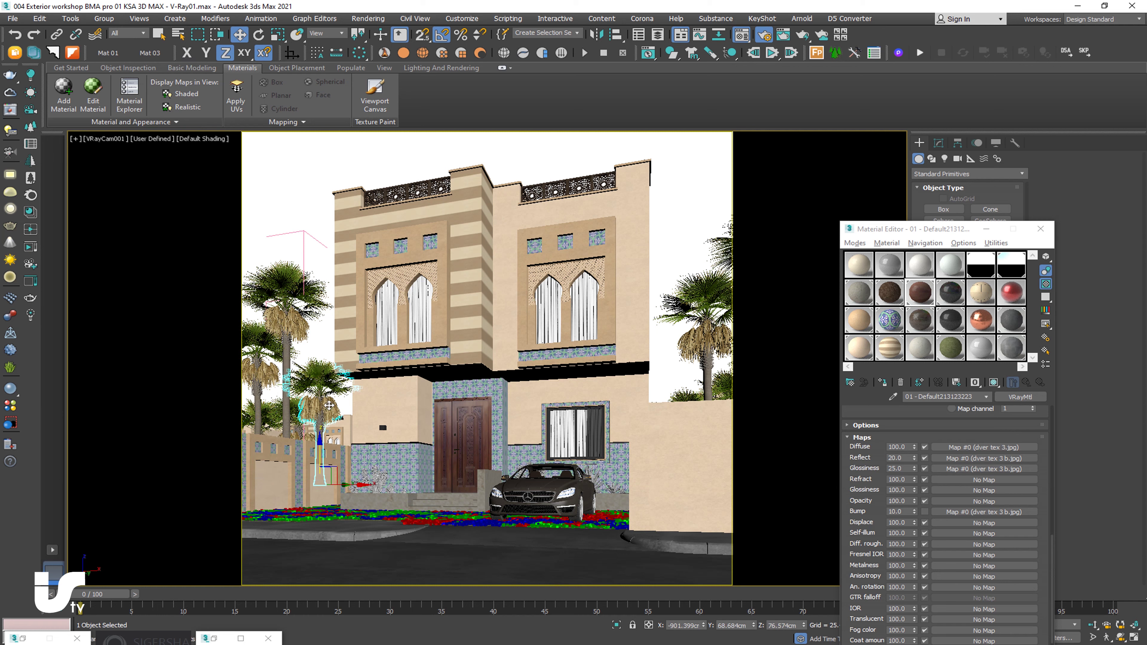
key("ctrl+d")
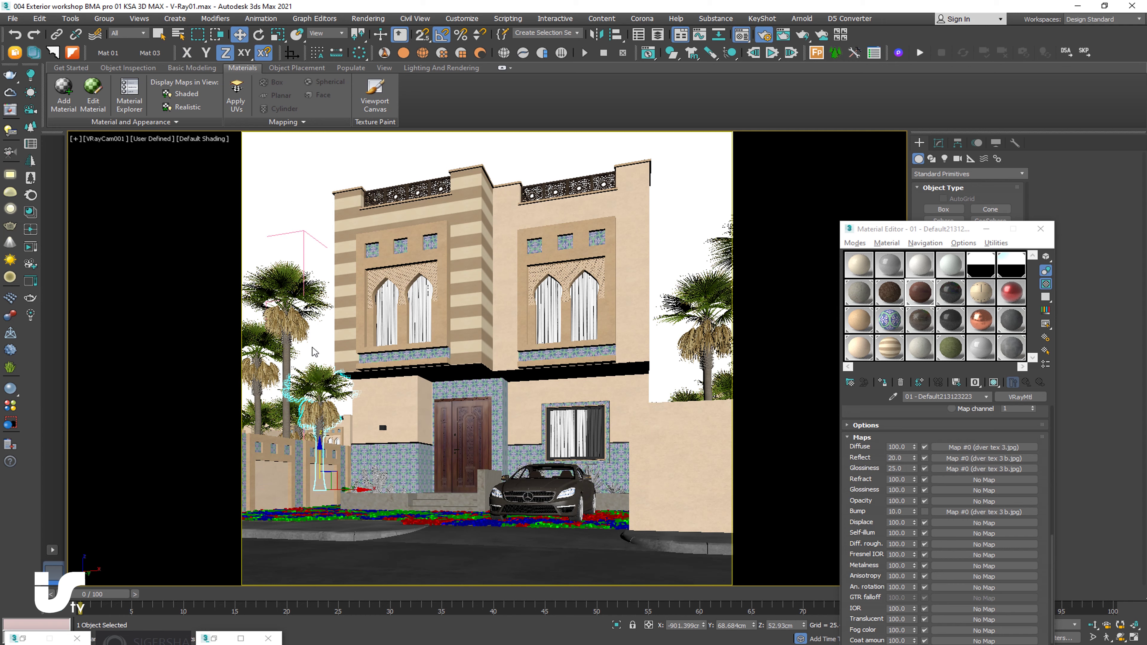
- Raise the right palm group slightly and bring up its exact transform entry
left_click(694, 340)
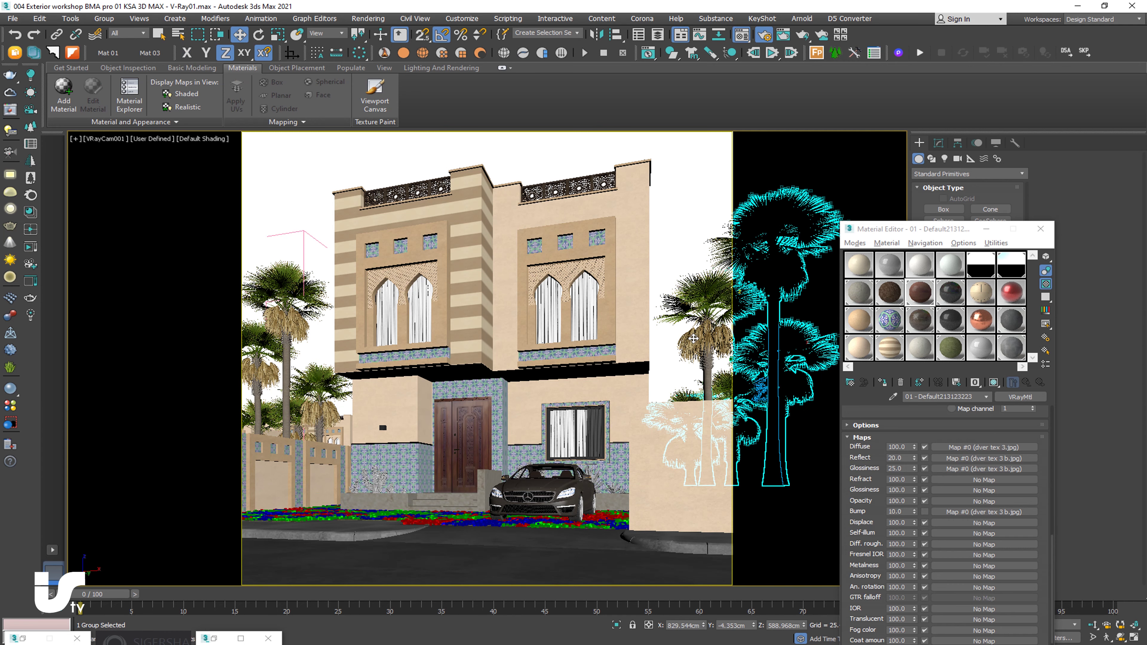
mouse_move(718, 437)
middle_mouse_down()
mouse_move(658, 366)
mouse_move(673, 371)
middle_mouse_up()
left_click_drag(723, 360, 777, 376)
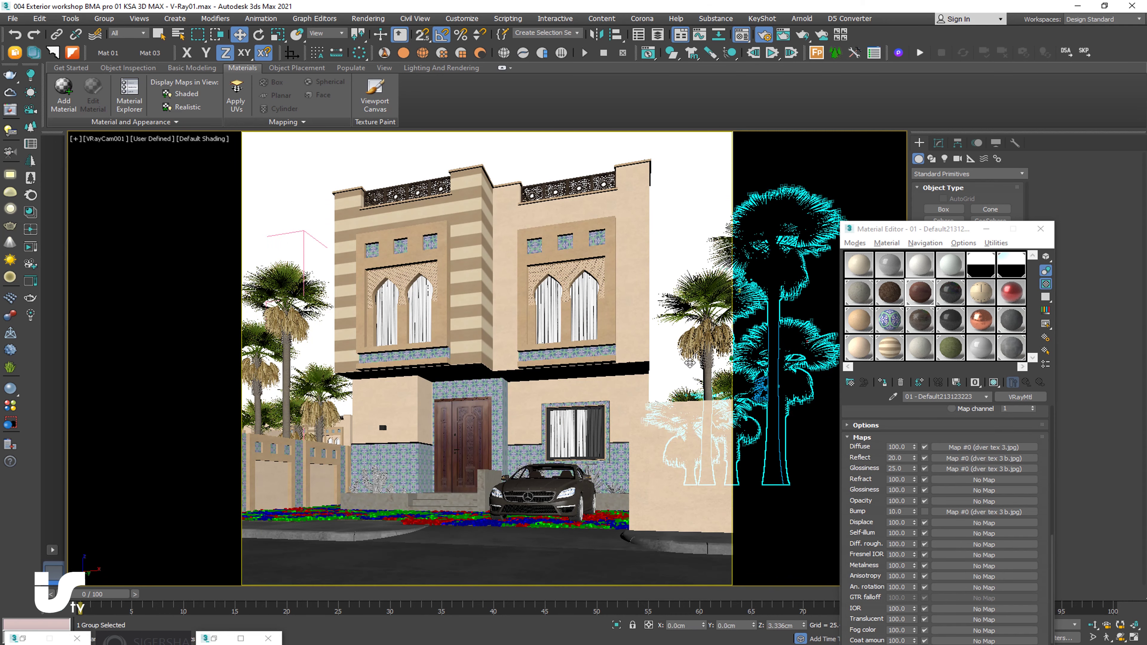
key("F12")
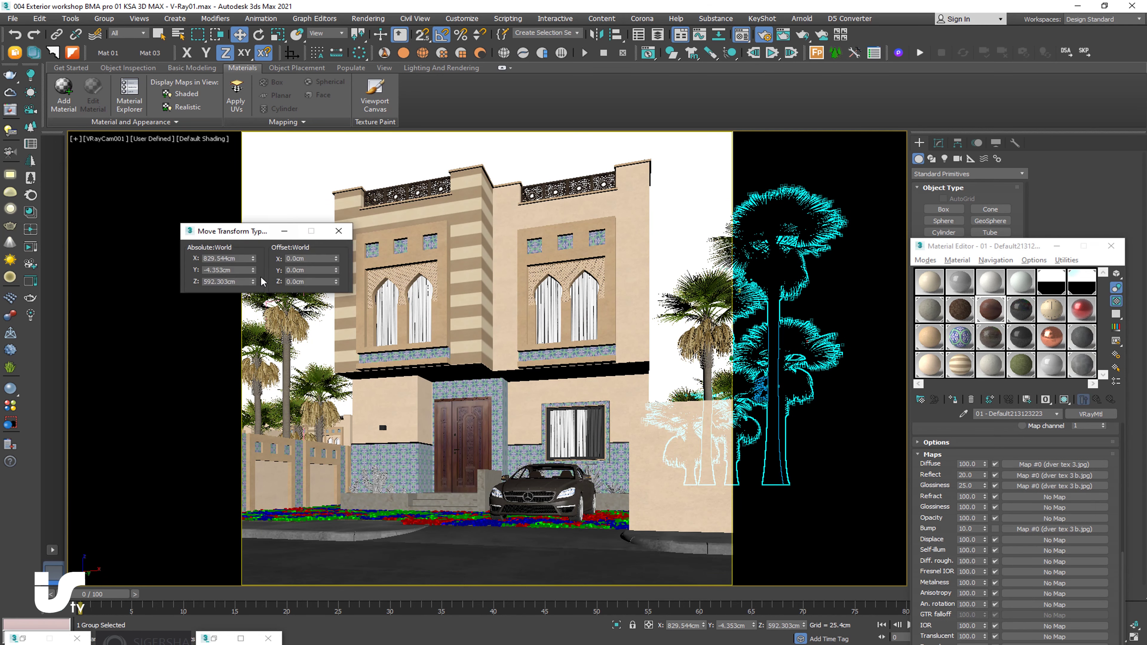
- Rotate the right palm group around Z, nudge it on X and push it far back on Y
key("e")
left_click_drag(256, 284, 253, 307)
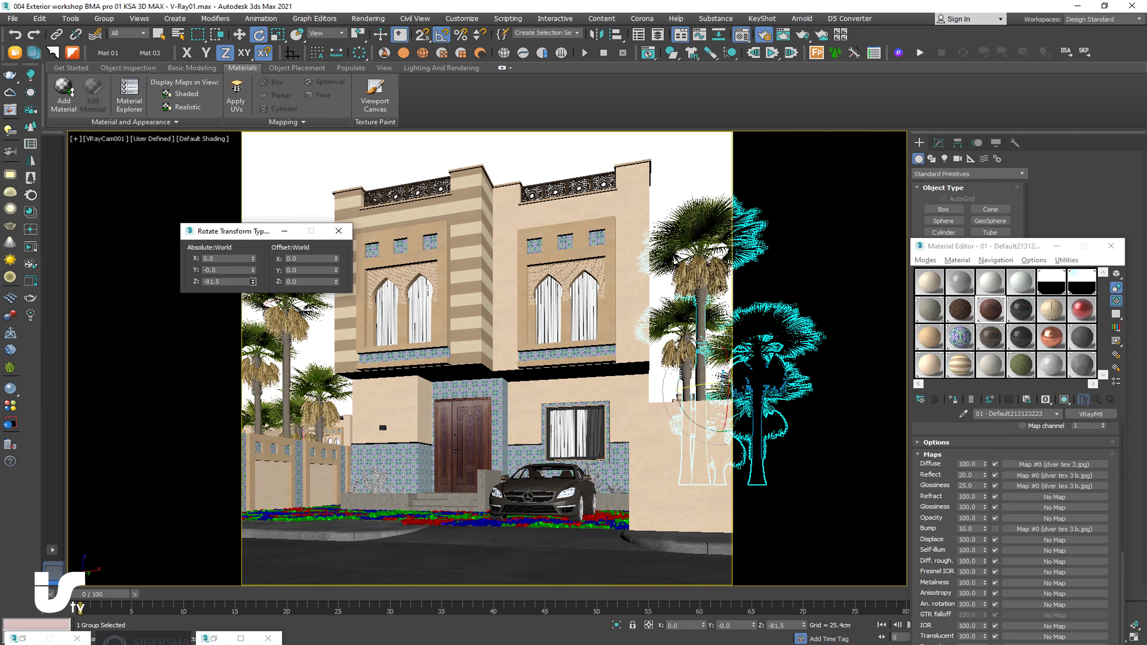
left_click_drag(1011, 324, 714, 601)
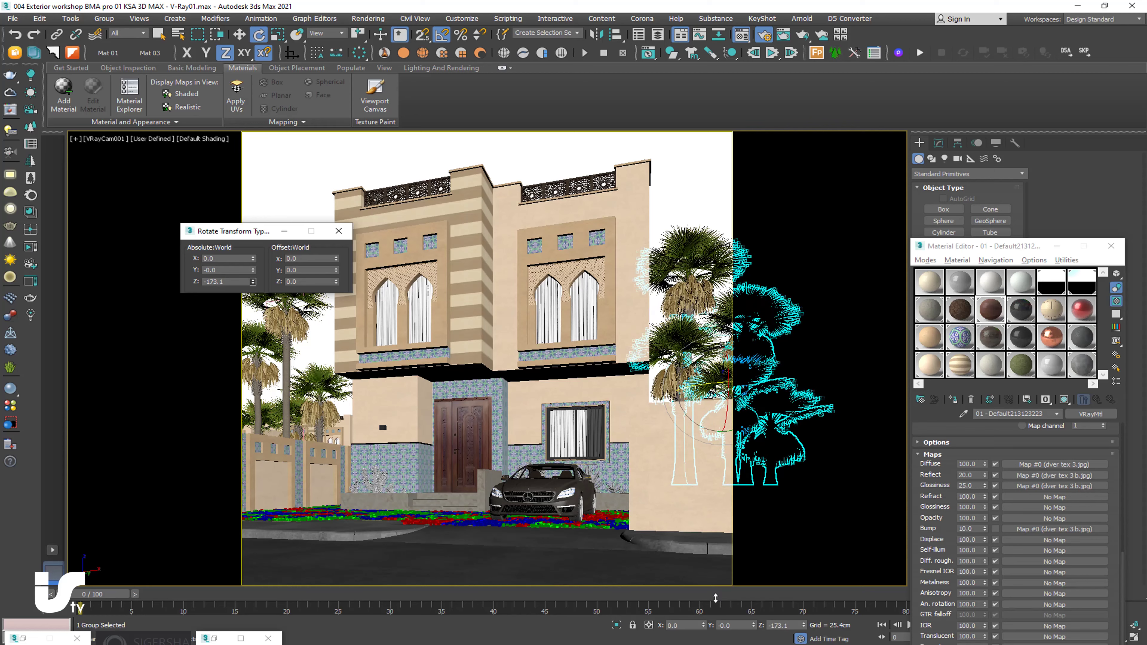
left_click(239, 34)
left_click(253, 274)
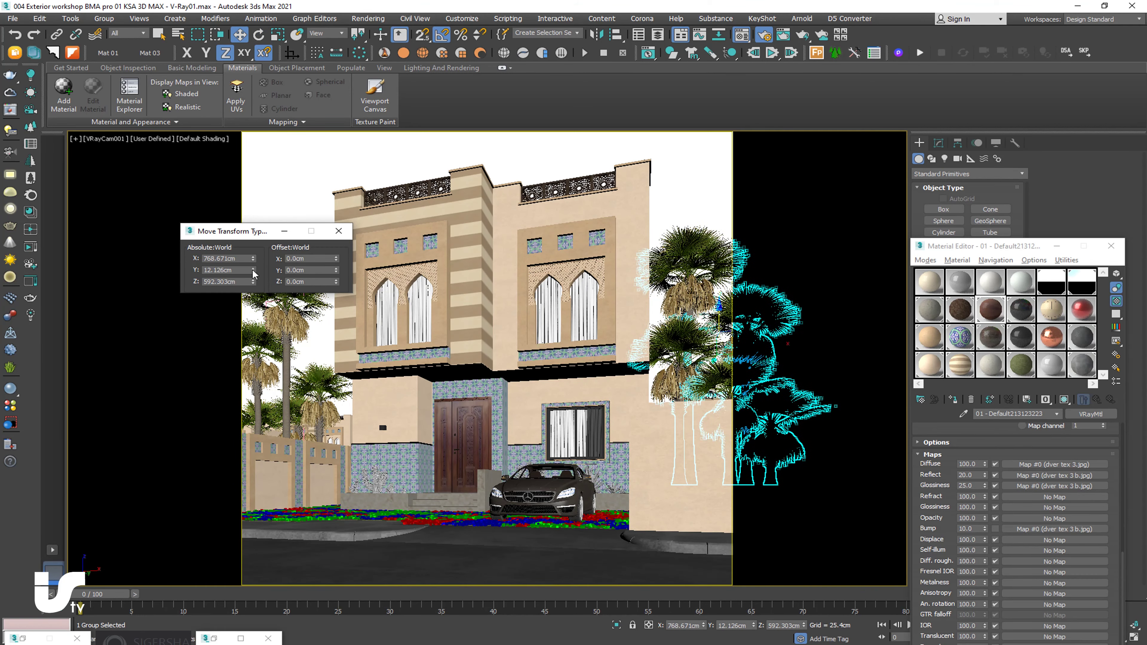
mouse_move(253, 259)
left_mouse_down()
mouse_move(267, 258)
mouse_move(267, 278)
left_mouse_up()
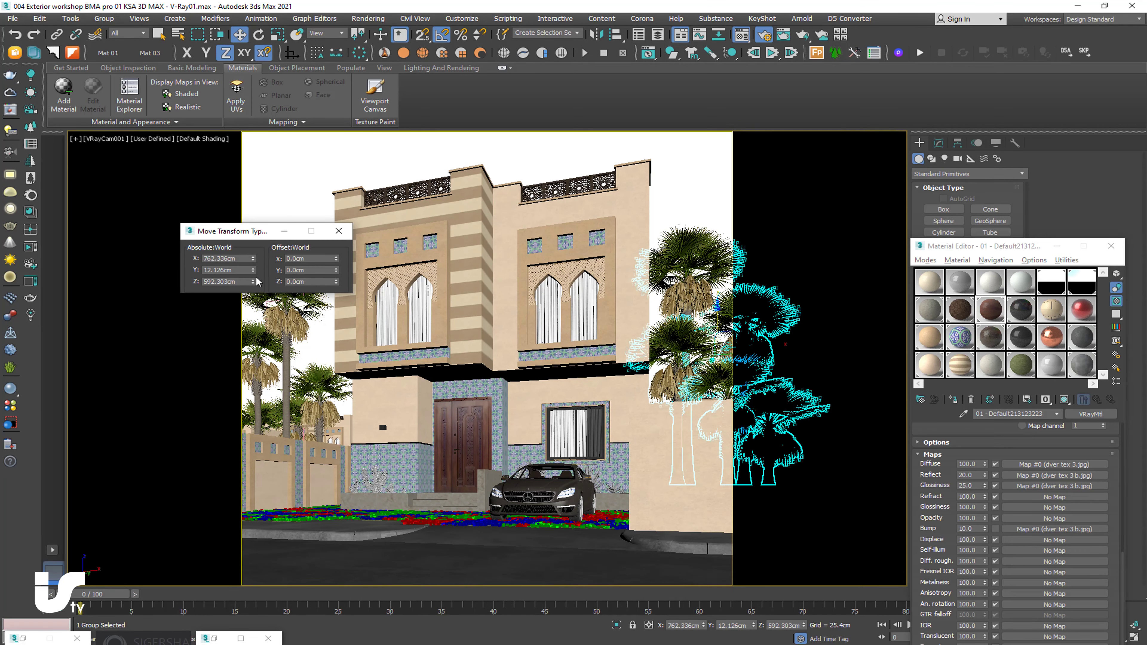
left_click_drag(252, 273, 312, 27)
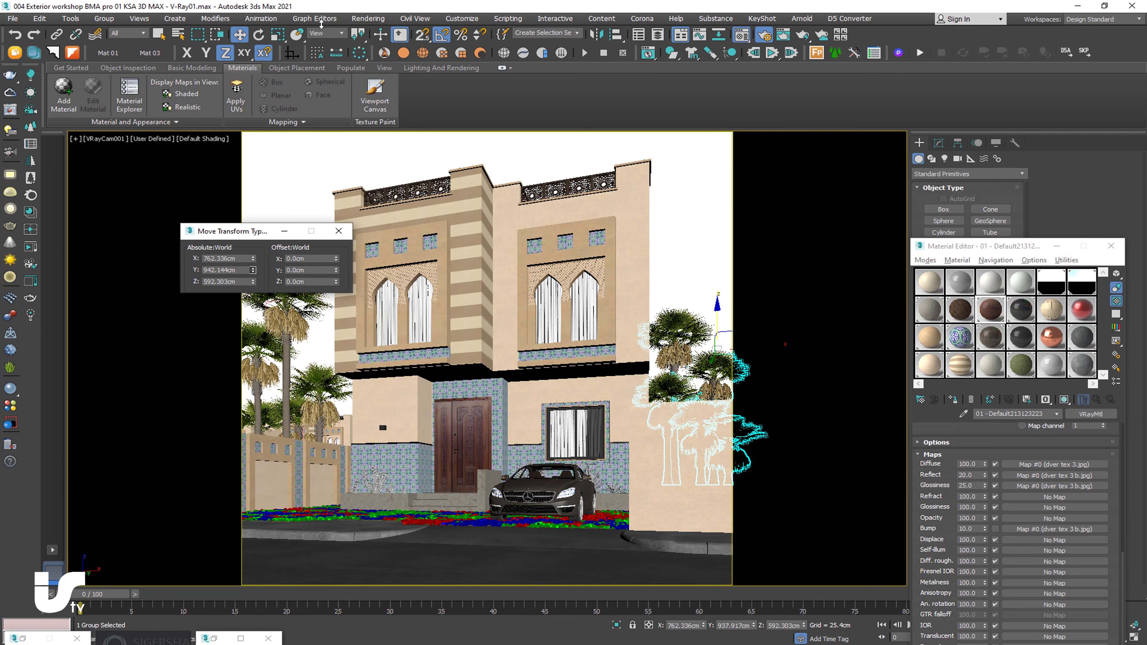
left_click_drag(696, 366, 695, 370)
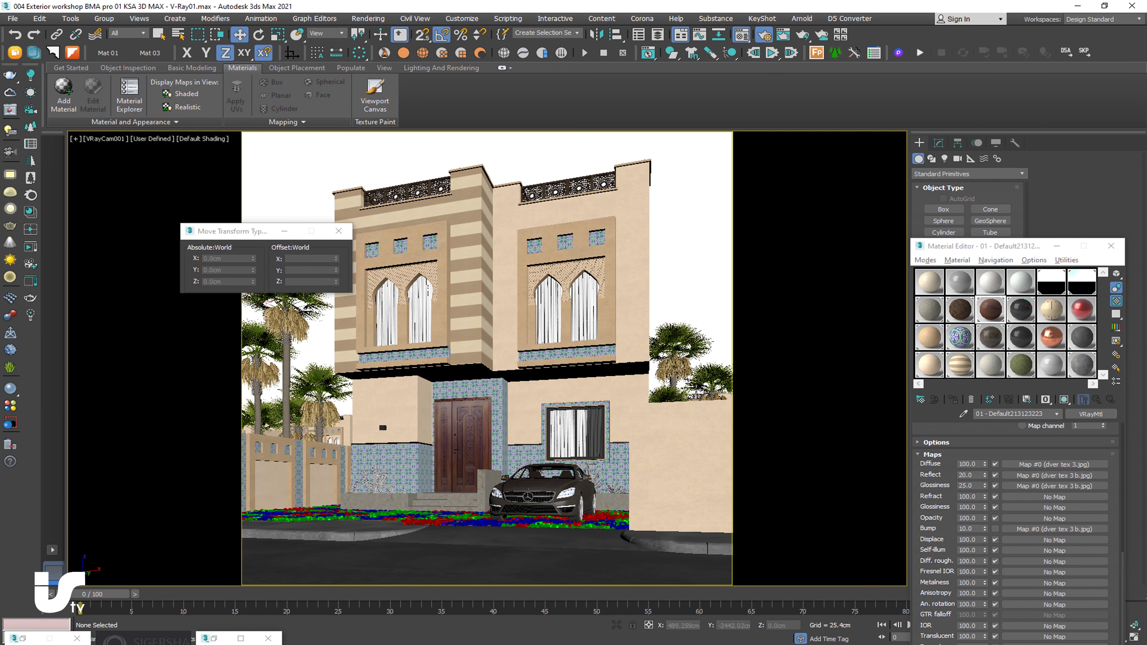
- Raise the neighbouring building block and bring up the rendered door image
left_click(726, 395)
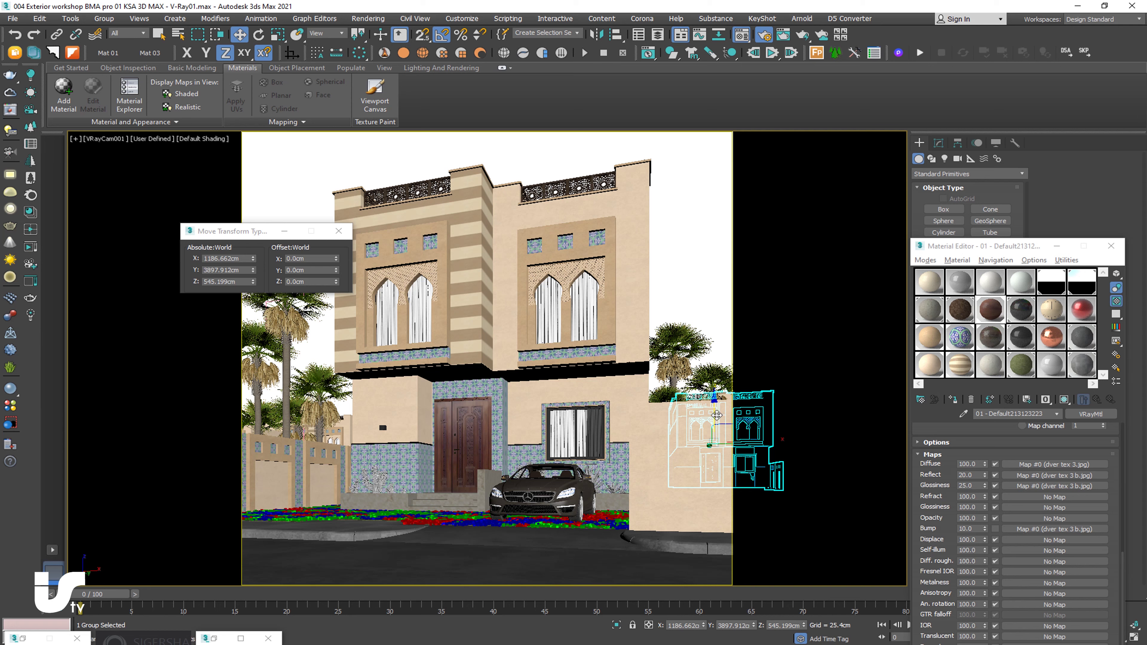
left_click_drag(718, 412, 717, 405)
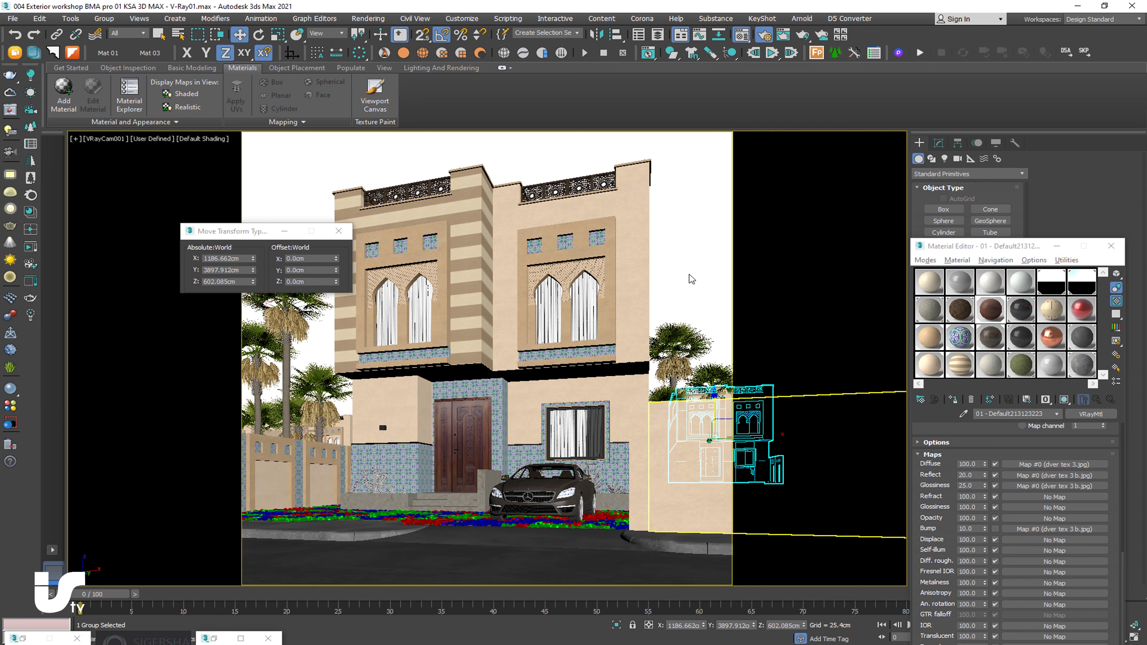
left_click(705, 350)
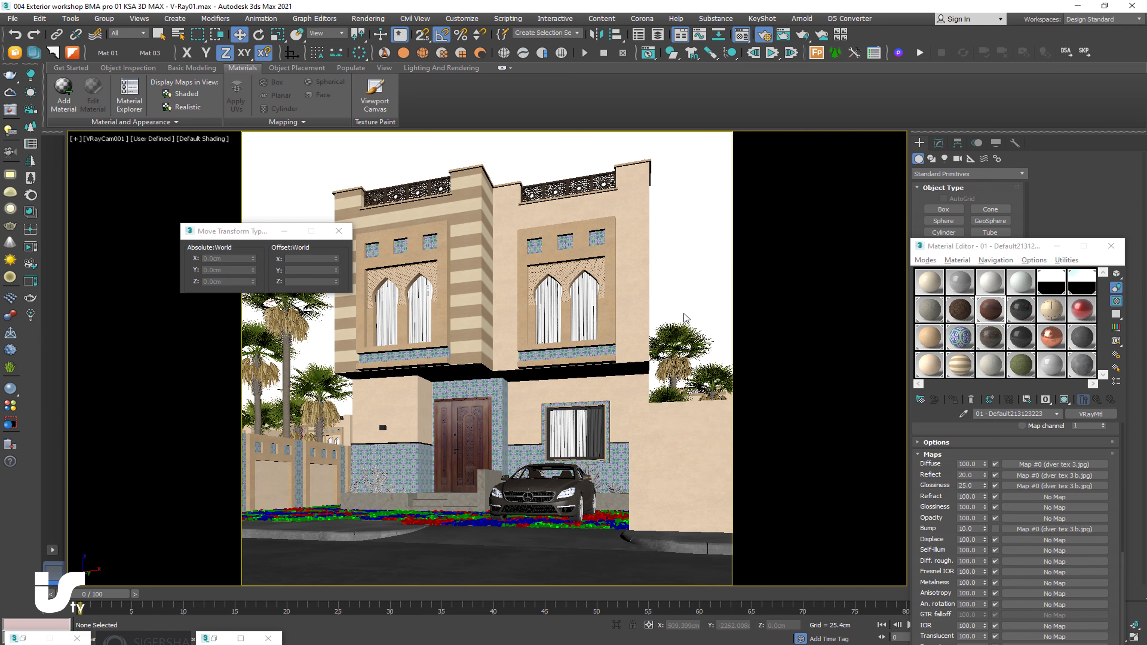
left_click(695, 350)
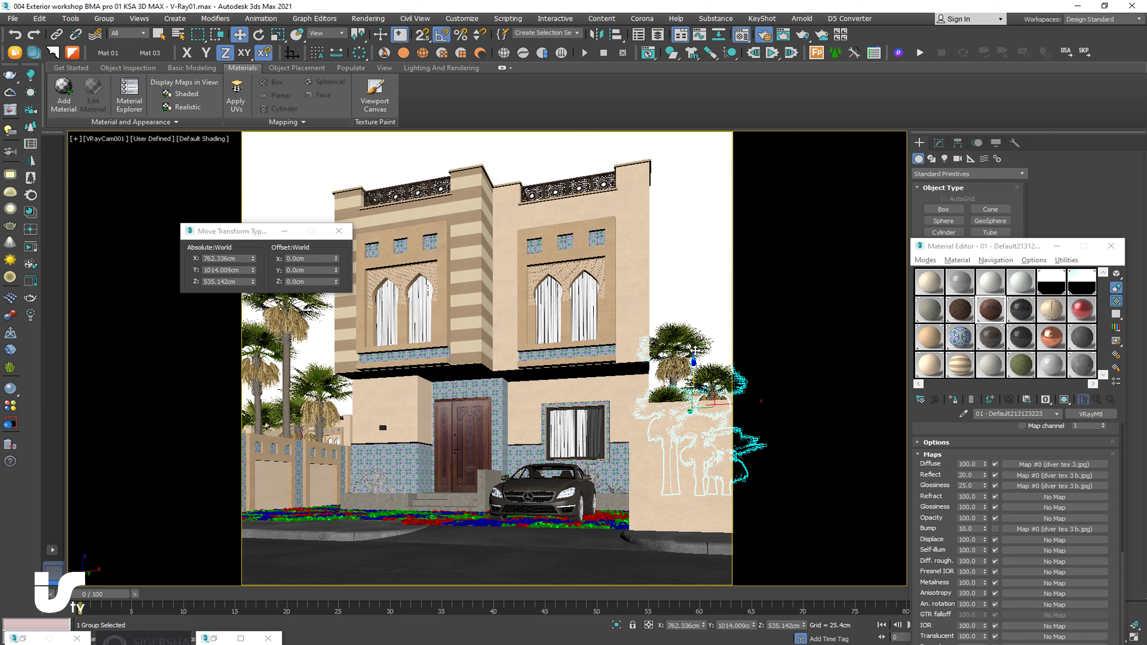
left_click(698, 309)
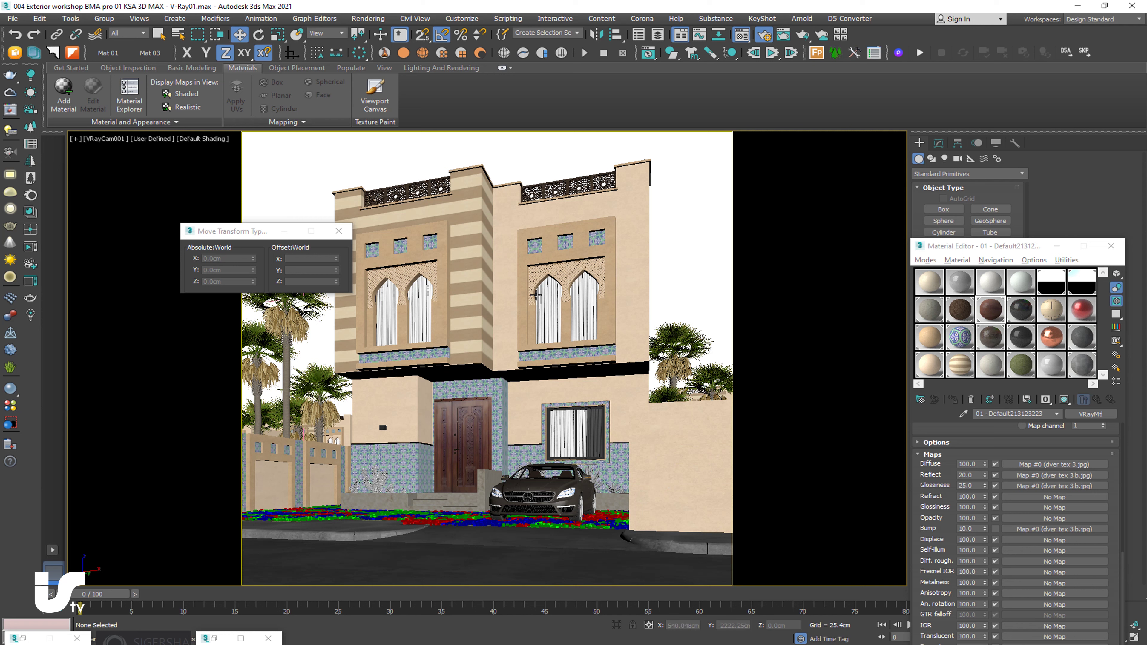
left_click(212, 639)
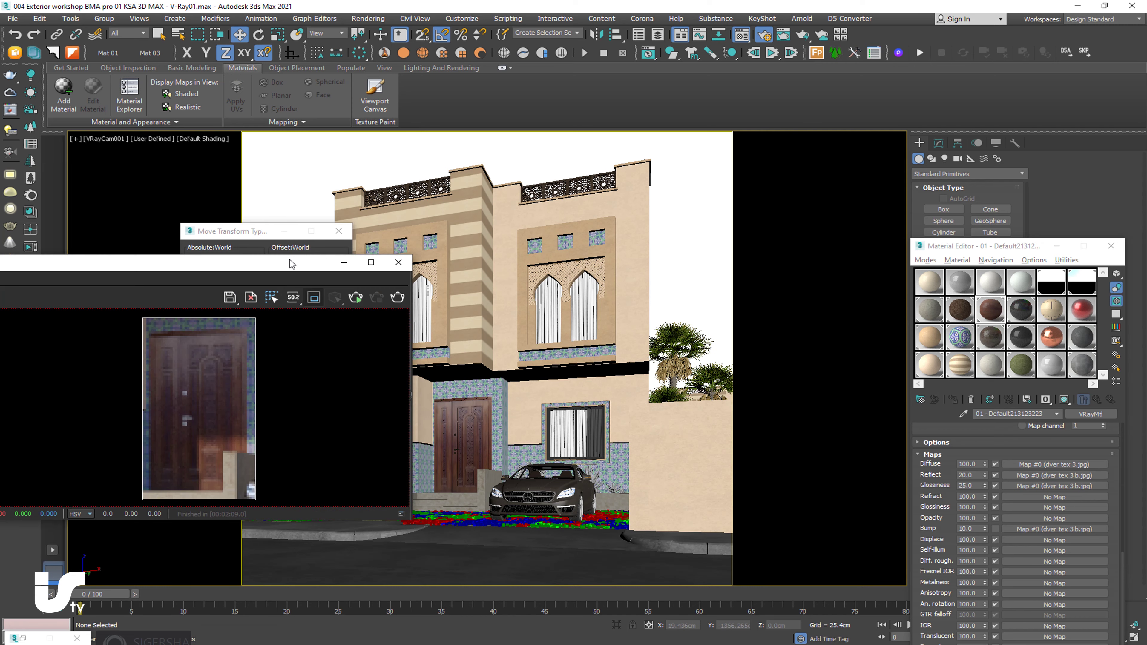
- Resize the V-Ray Frame Buffer window and zoom the house render out from 400% to 100%
left_click_drag(293, 262, 678, 2)
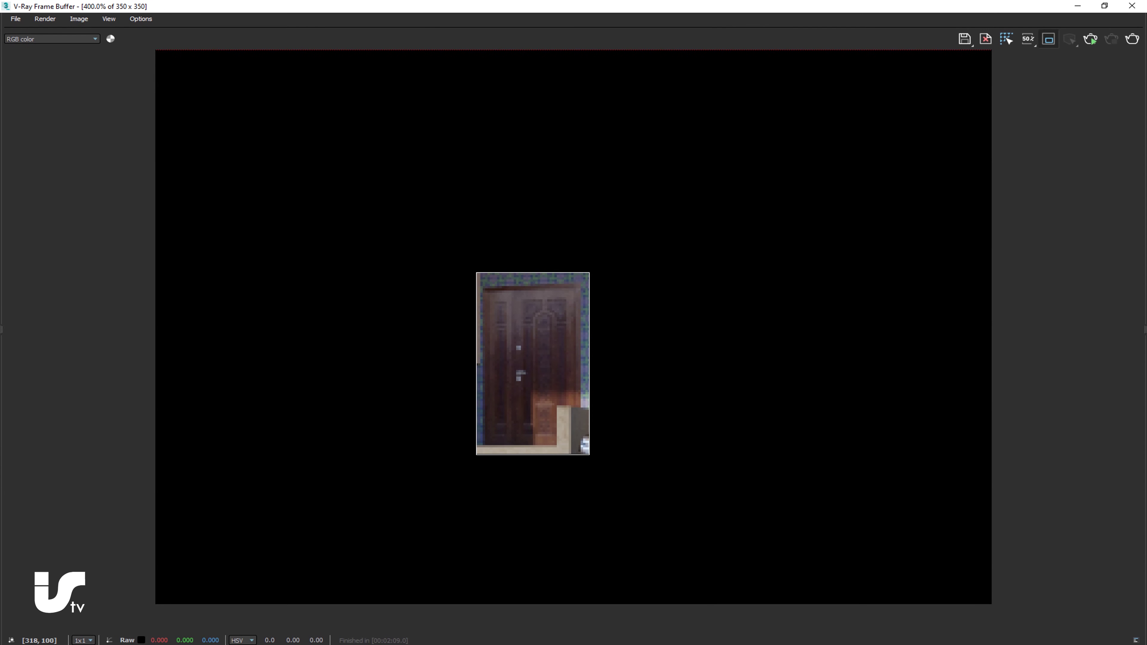
double_click(1046, 15)
double_click(898, 80)
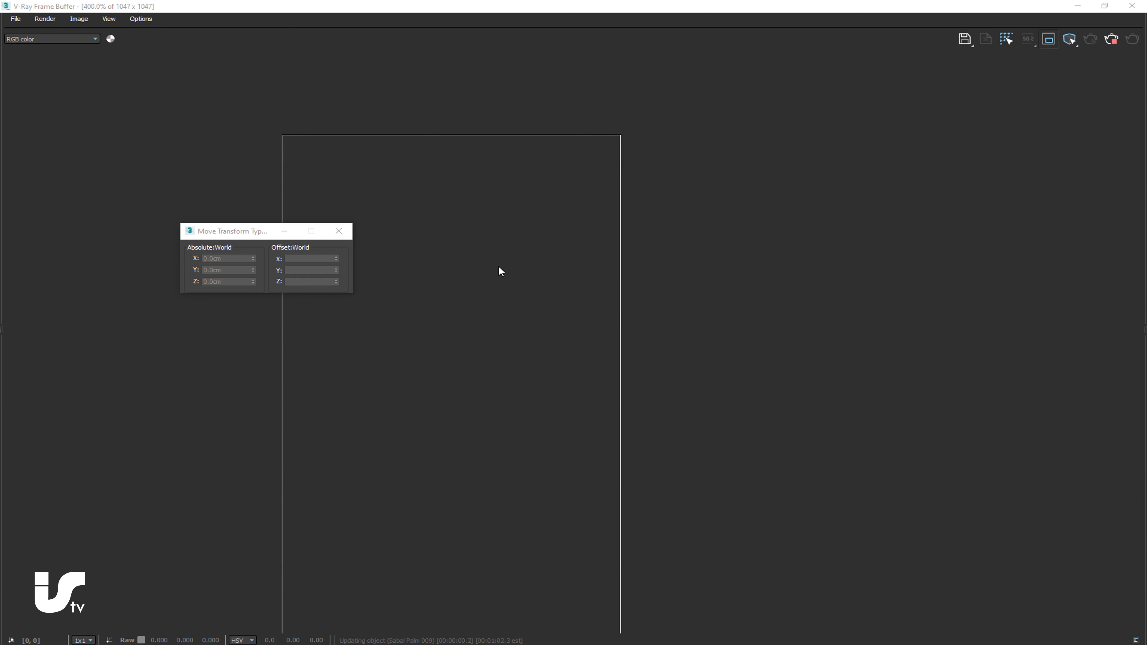
scroll(498, 267, "down", 1)
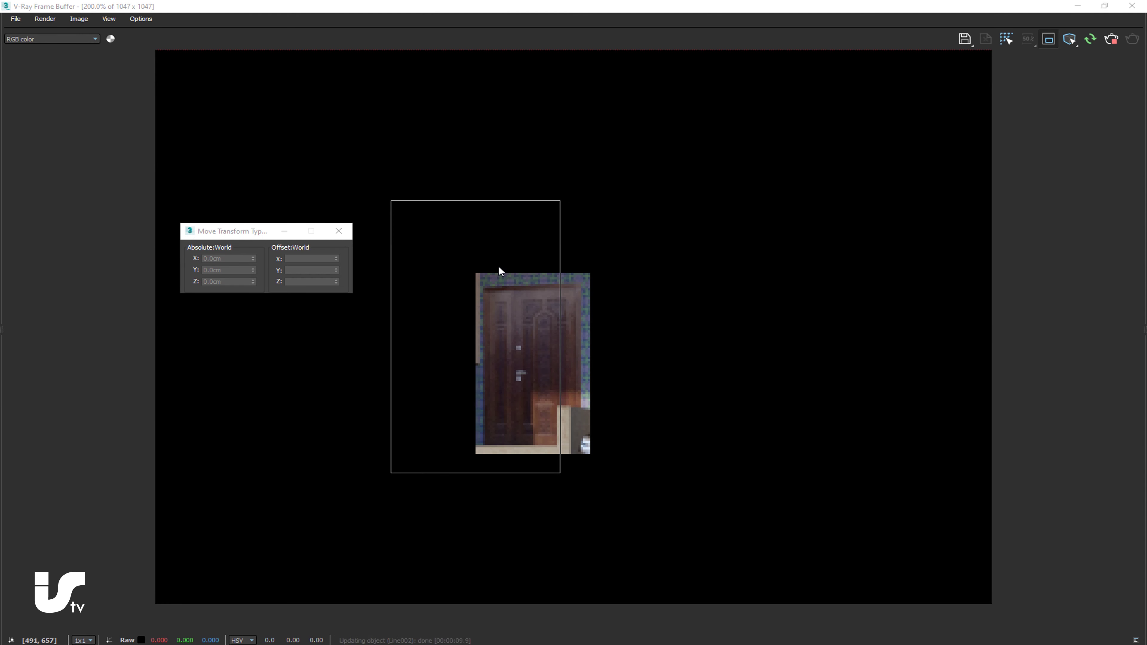
scroll(565, 268, "down", 1)
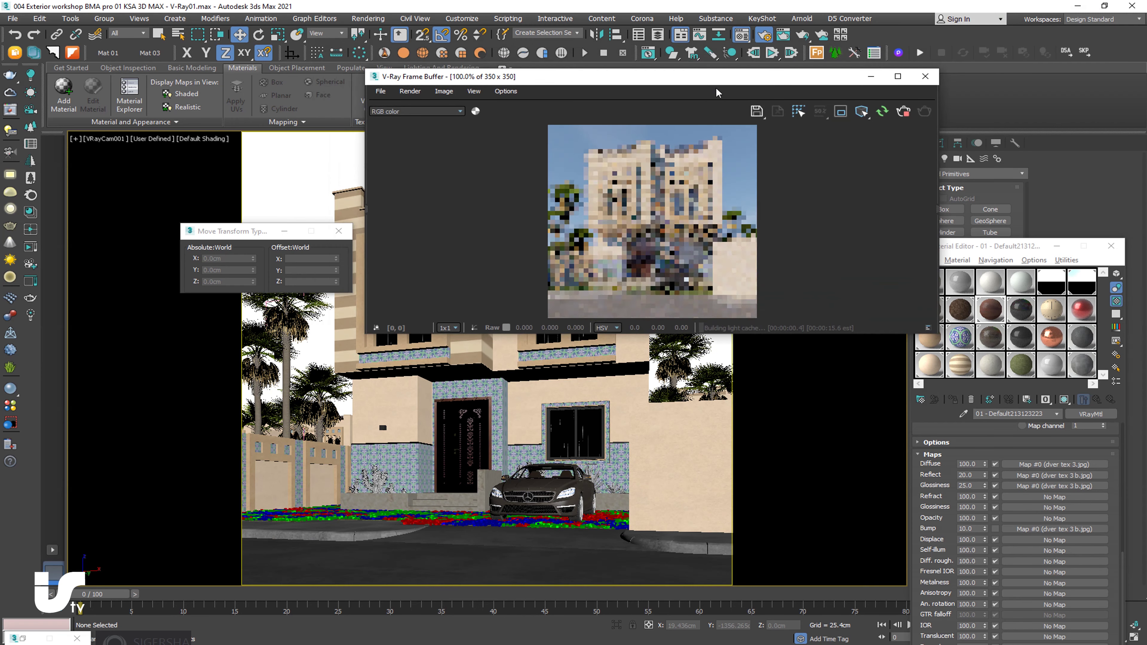
- Scale the tall palm by the wall to 121% and shift it into position
left_click(284, 231)
left_click(235, 357)
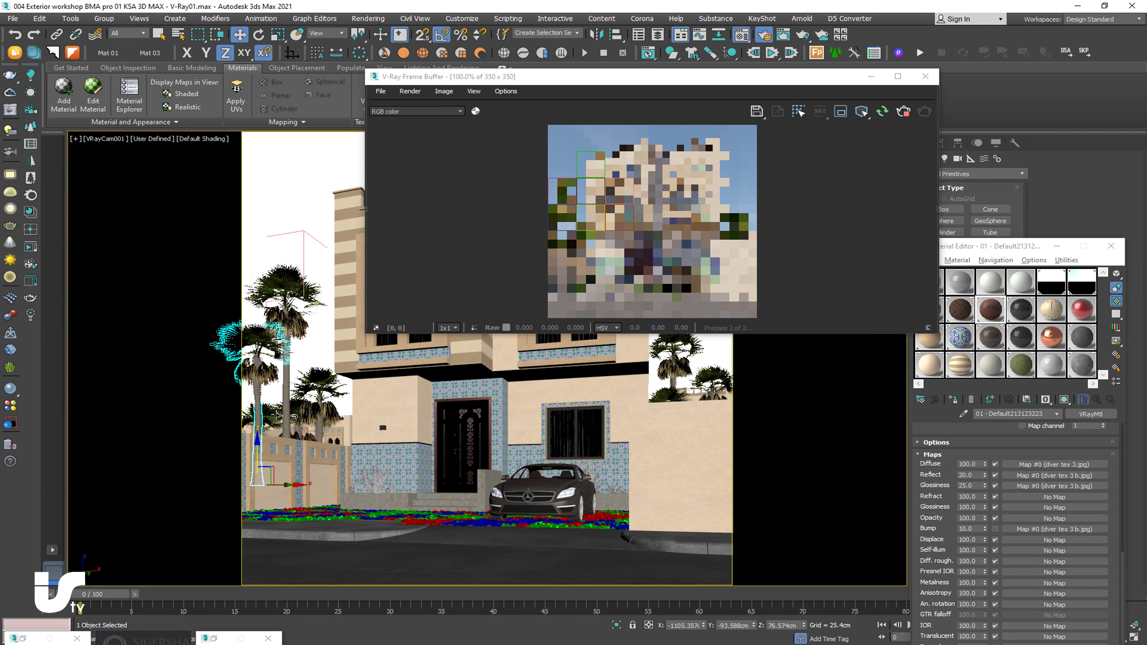
left_click(288, 383)
key("r")
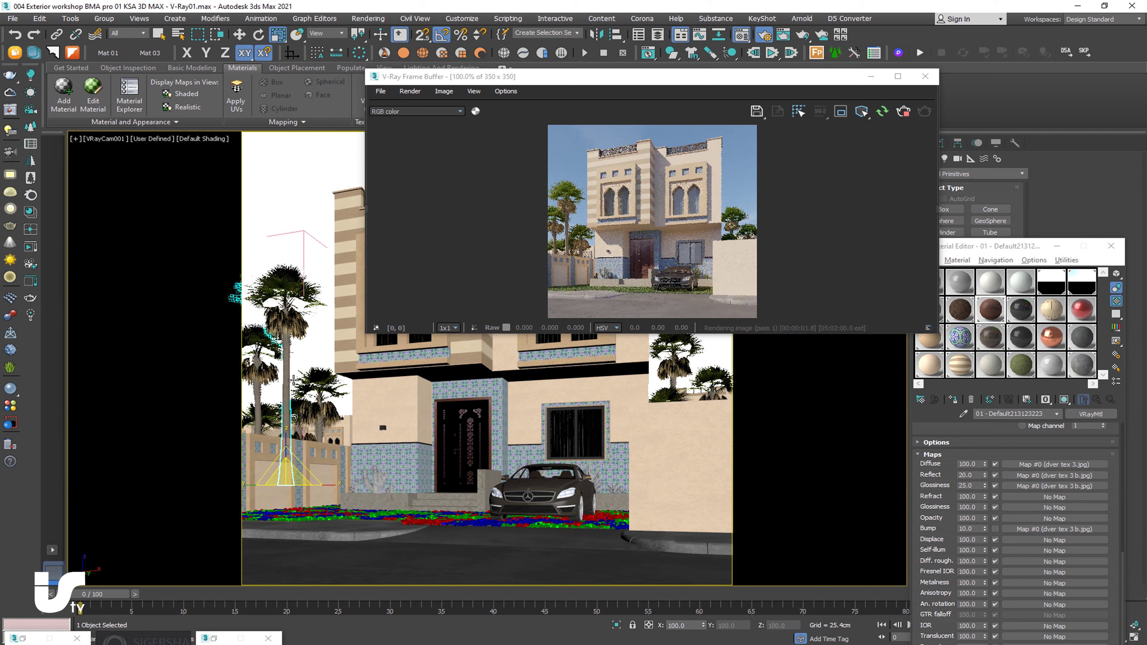
left_click_drag(289, 487, 293, 474)
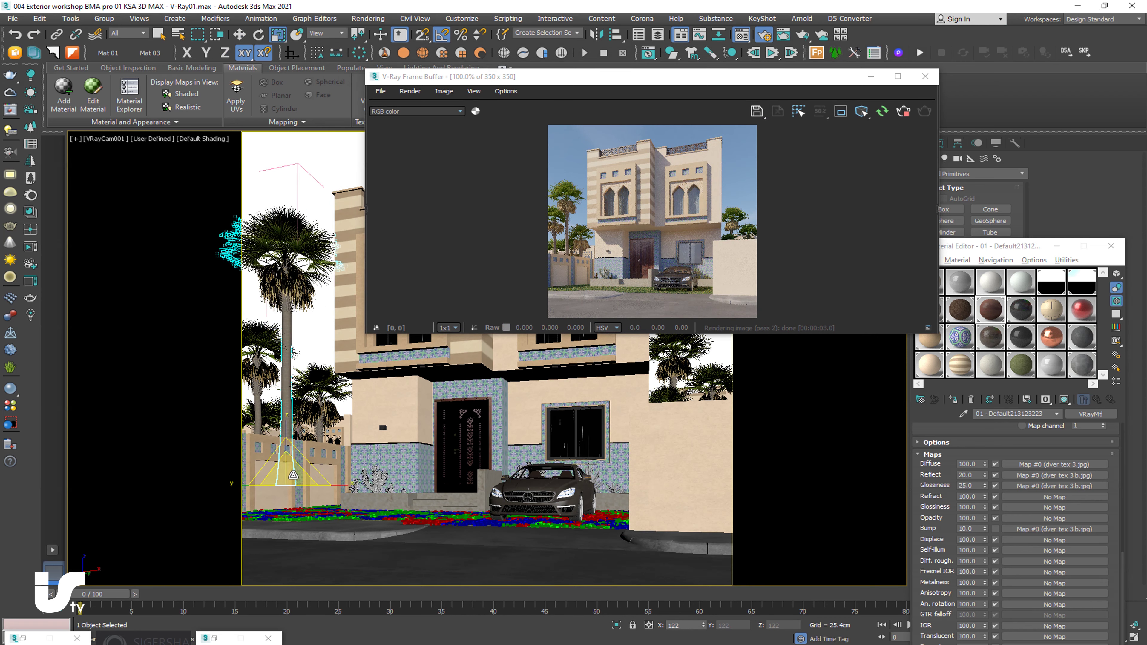
key("w")
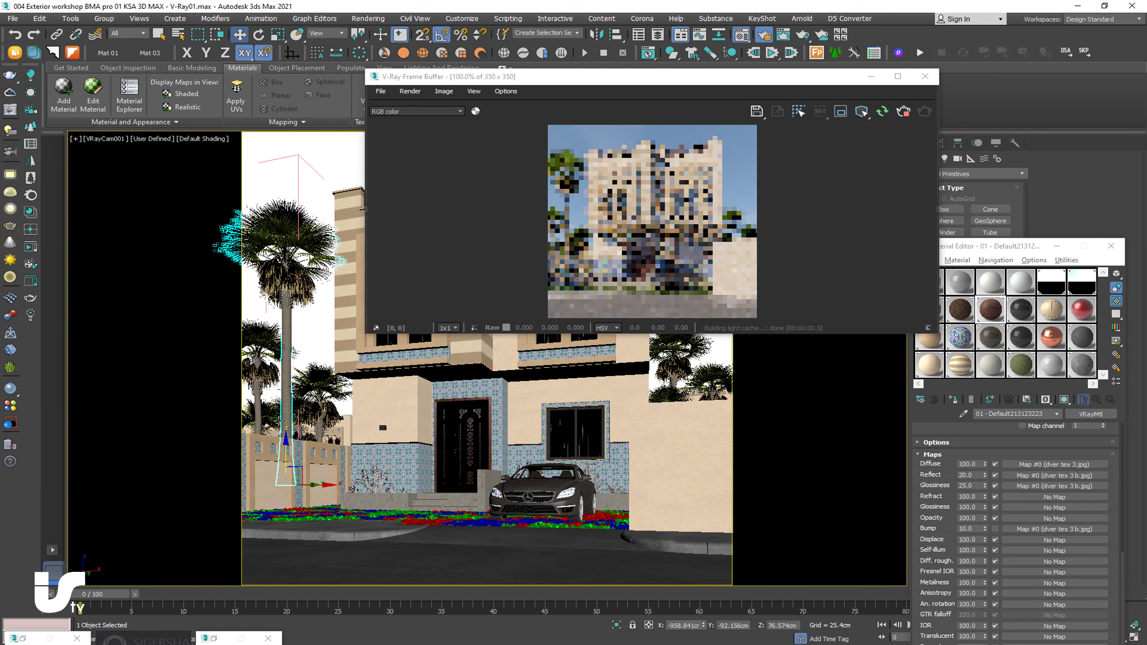
left_click_drag(275, 446, 324, 425)
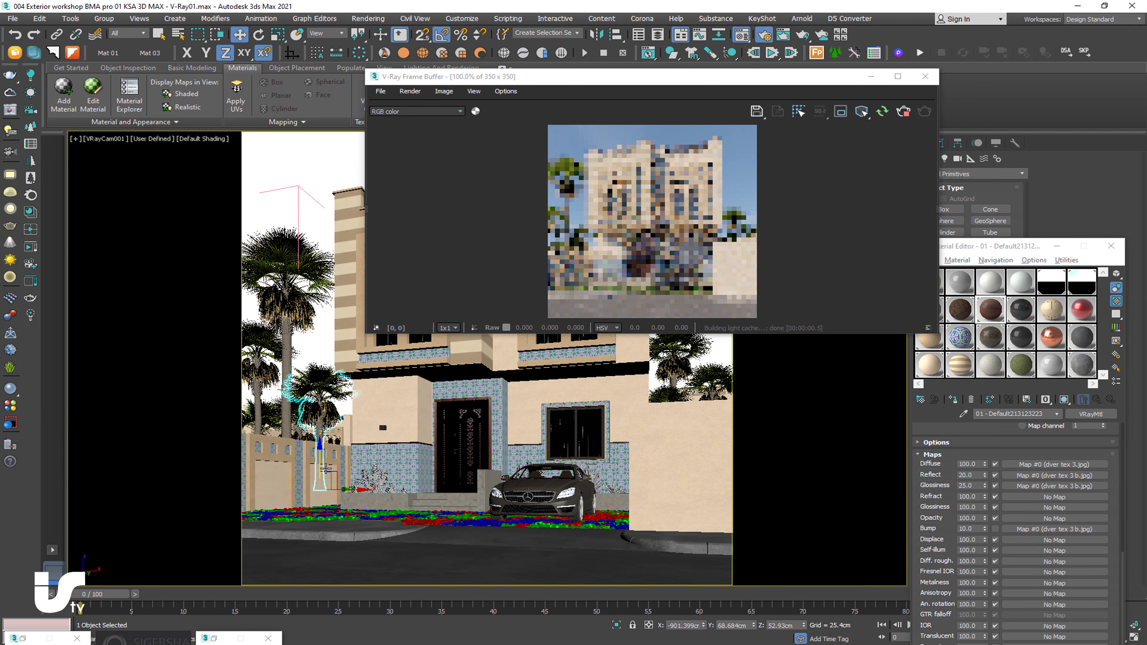
left_click_drag(340, 489, 328, 489)
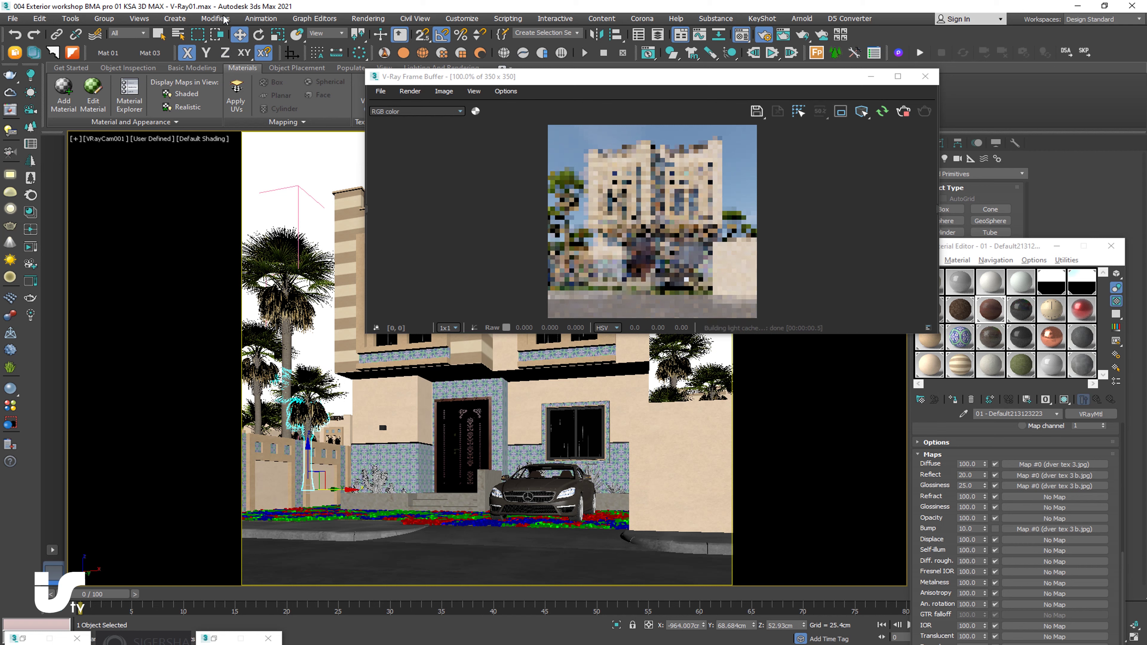
- Scale the palm up to about 135%, nudge it into its final spot, and maximize the render
left_click(270, 36)
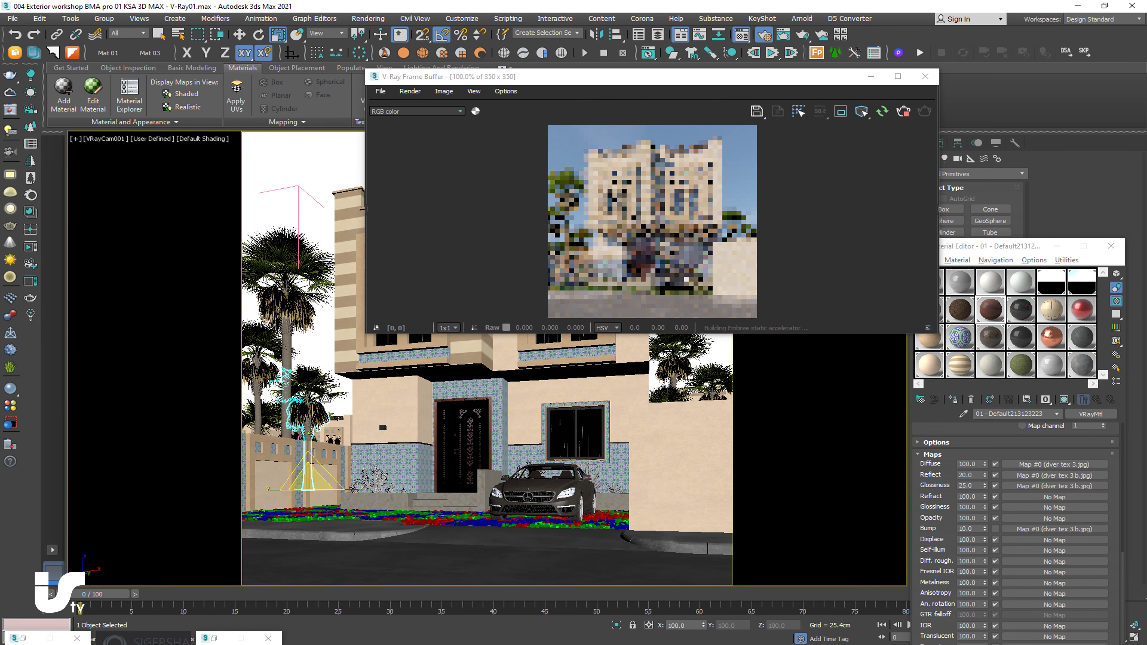
left_click_drag(325, 398, 322, 467)
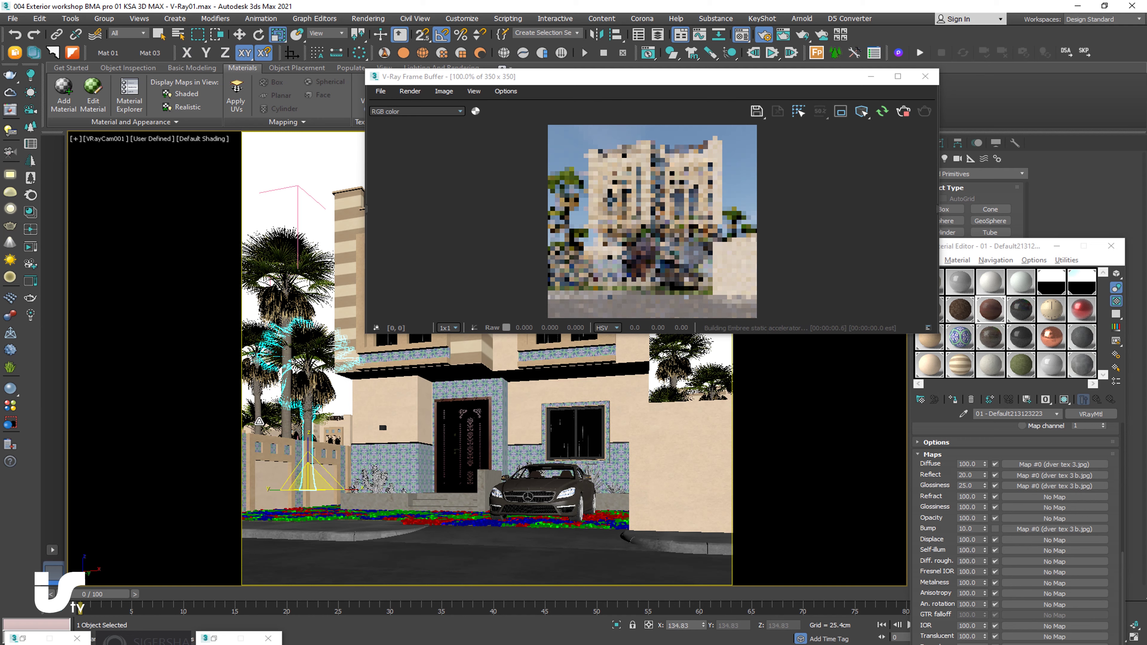
key("ctrl+z")
key("ctrl+y")
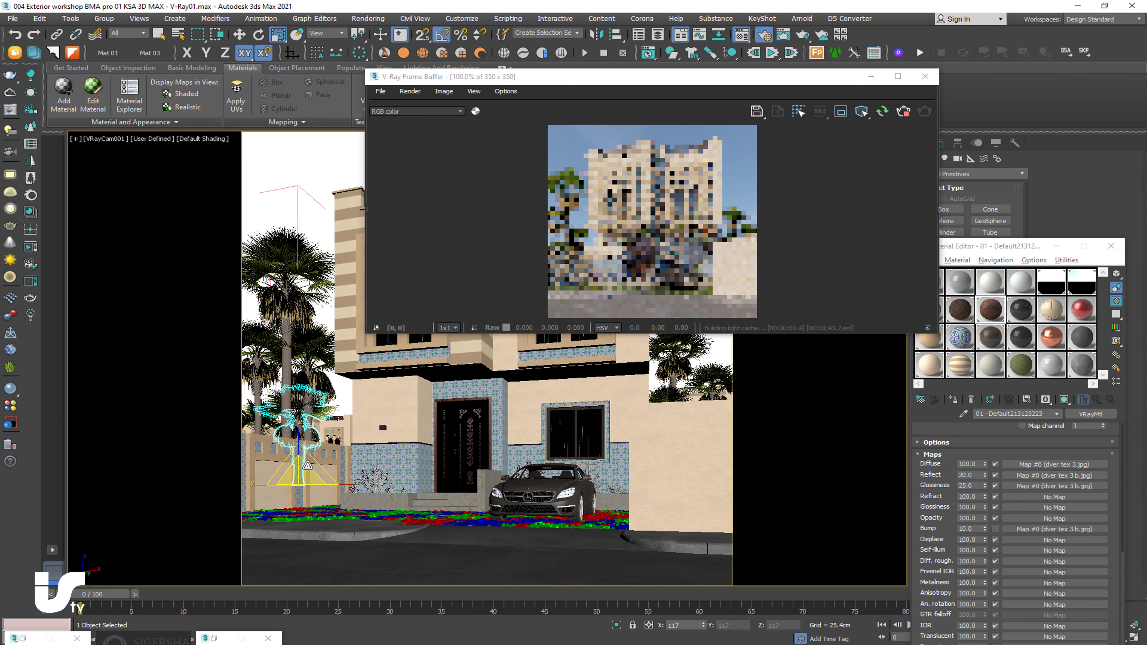
left_click(240, 35)
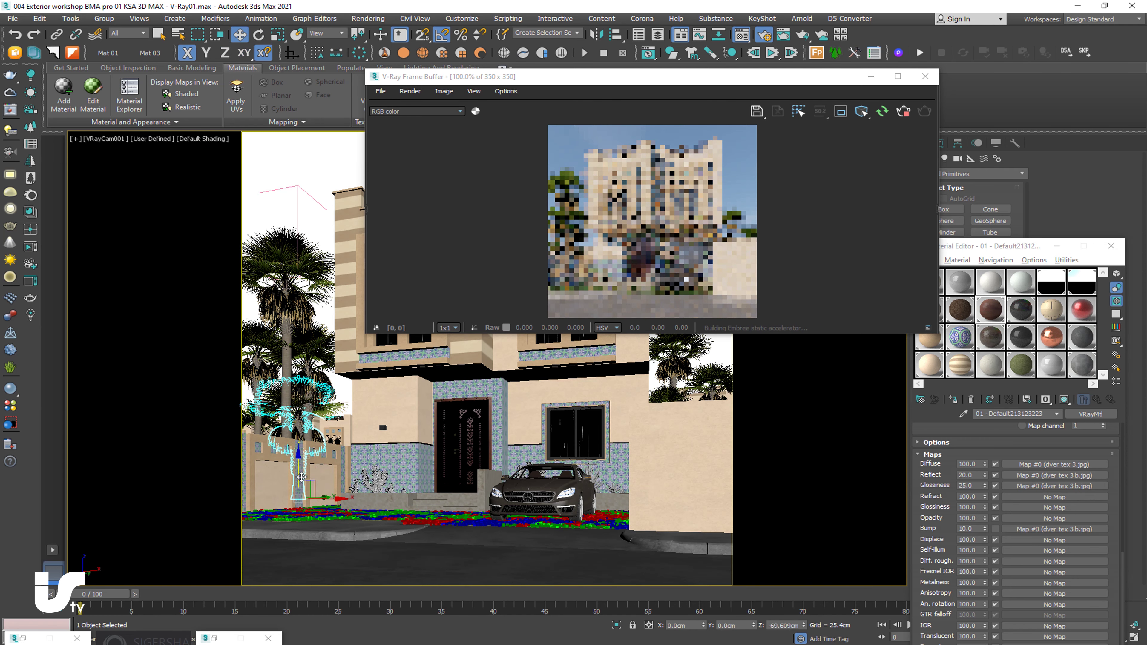
mouse_move(298, 456)
left_mouse_down()
mouse_move(261, 452)
mouse_move(326, 489)
mouse_move(315, 488)
left_mouse_up()
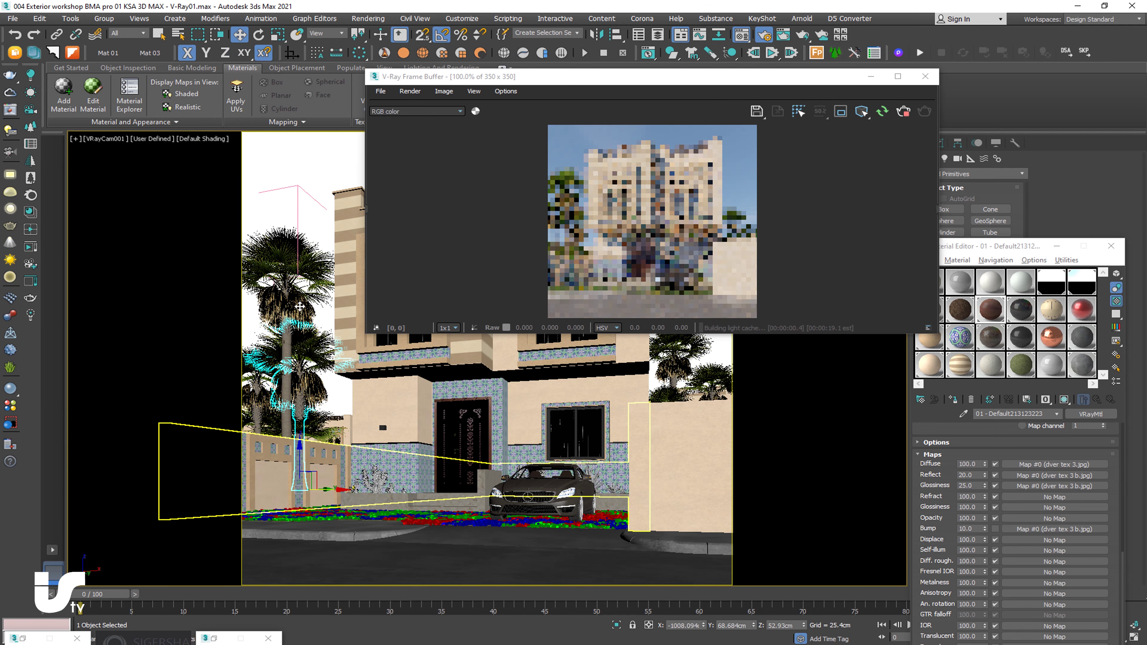
left_click(310, 189)
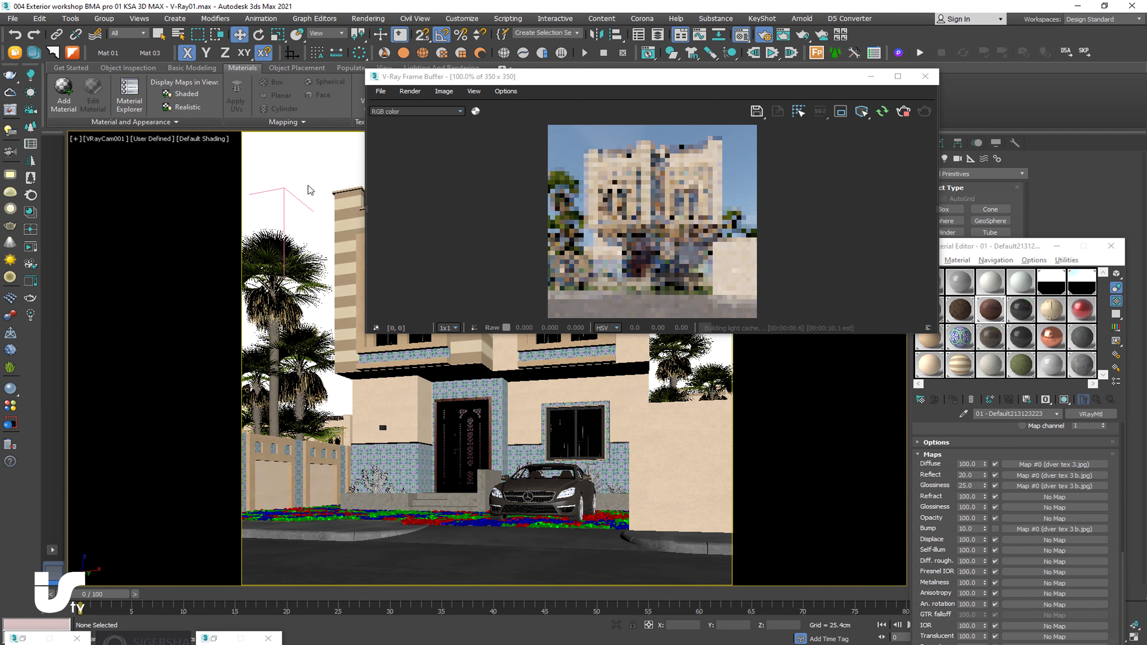
double_click(451, 75)
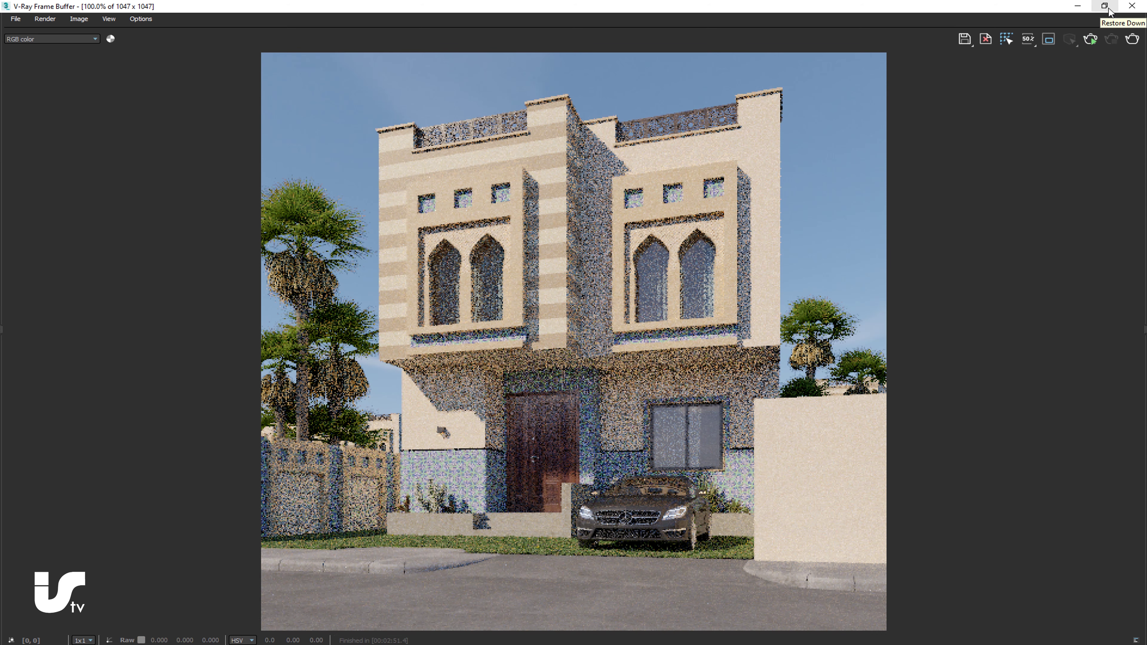
- Put away the frame buffer after reviewing the finished 1047×1047 house render
left_click(1078, 6)
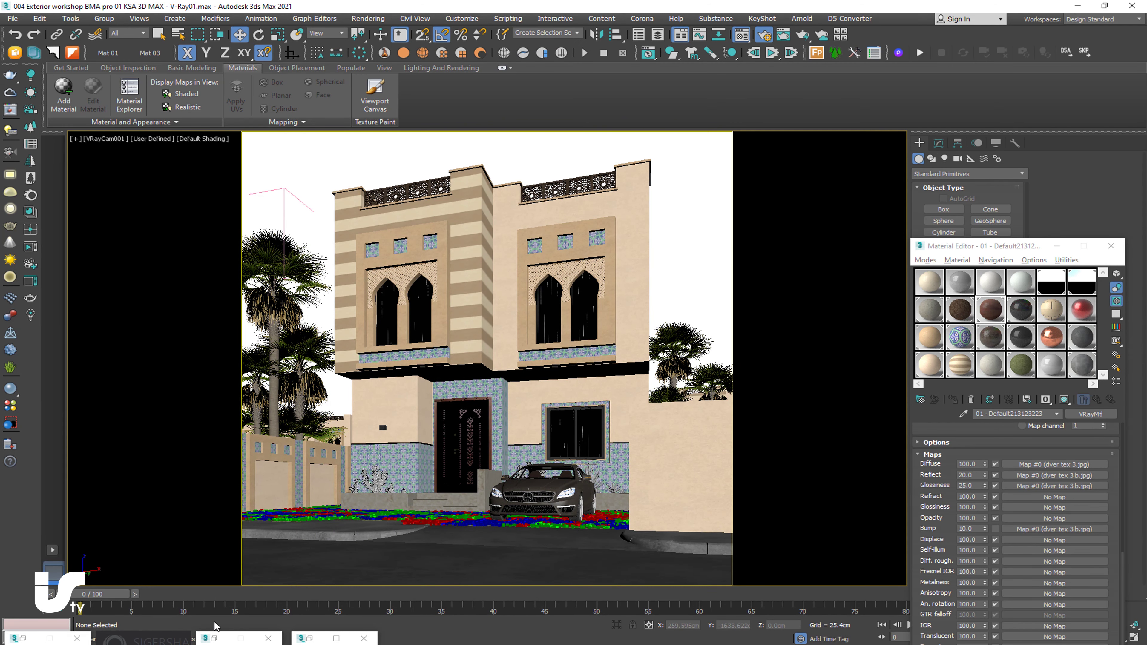
- Lock the image aspect at 1 for a 3000 × 3000 output size in Render Setup
left_click(22, 638)
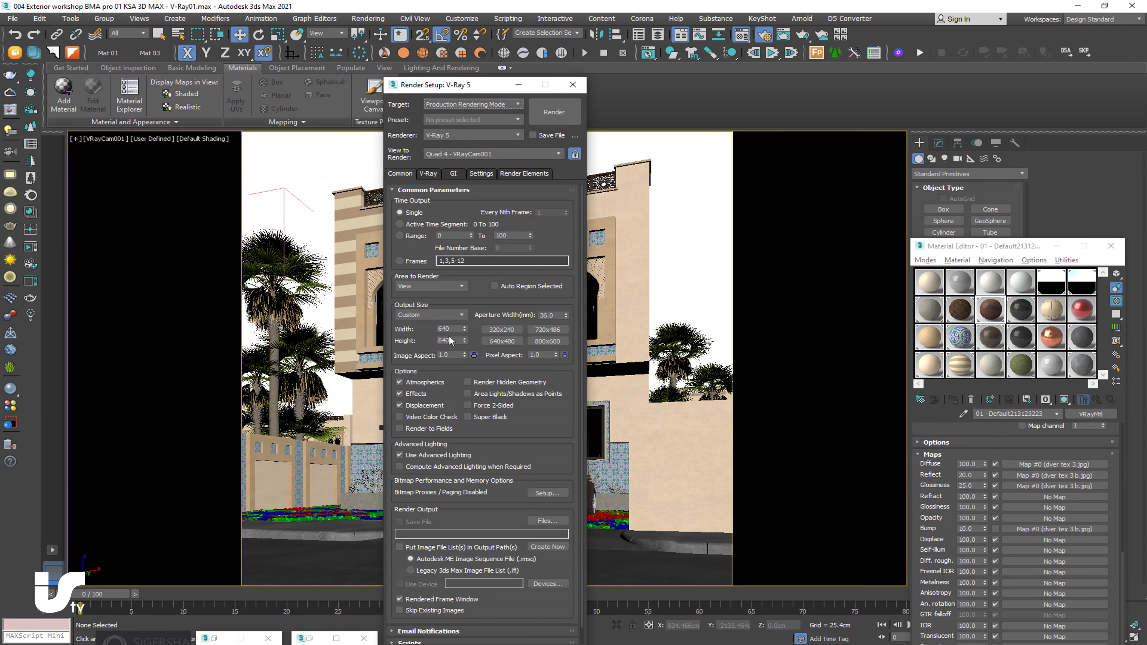
left_click(473, 355)
type("3000")
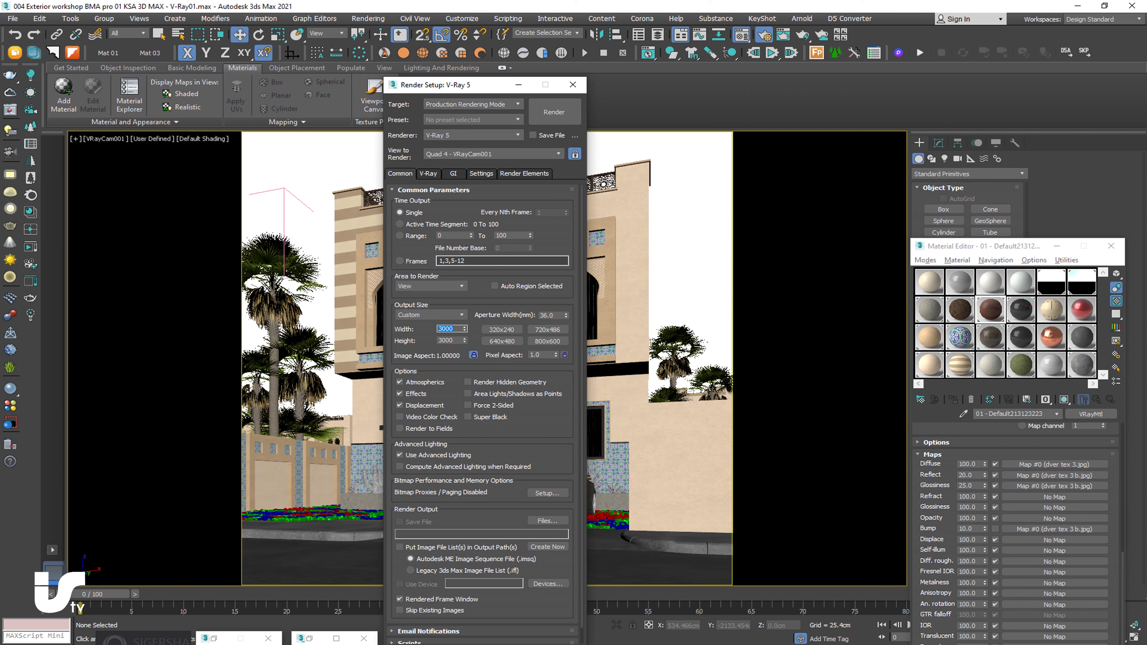
left_click(428, 174)
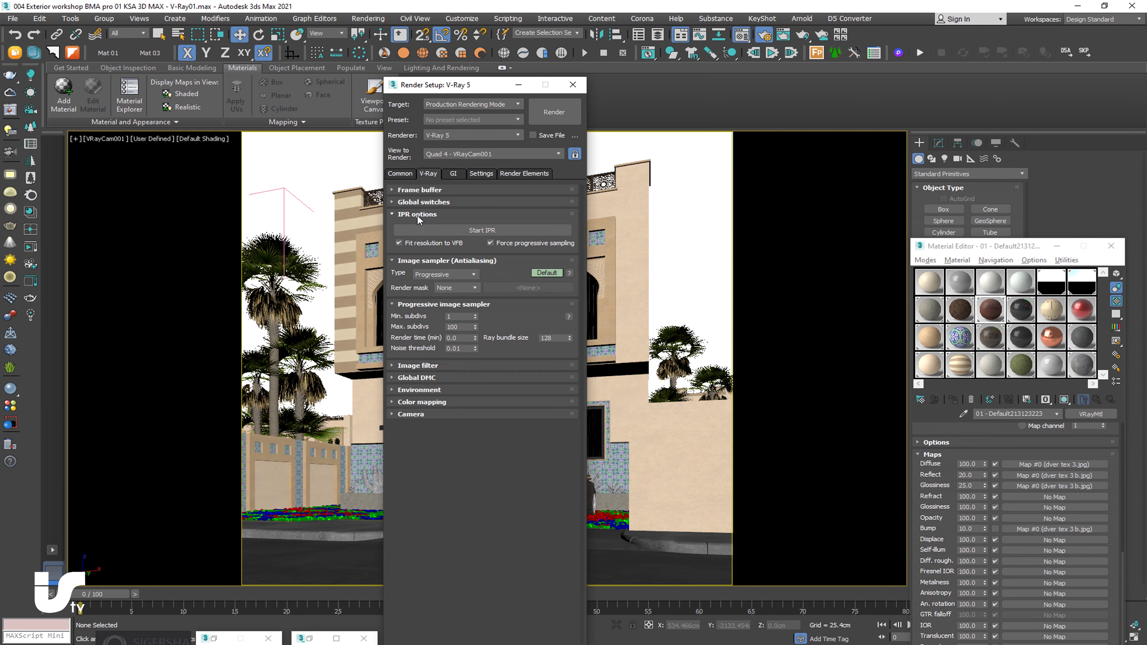
- Set the progressive sampler's Min. subdivs to 4 and Noise threshold to 0
left_click(418, 215)
double_click(460, 283)
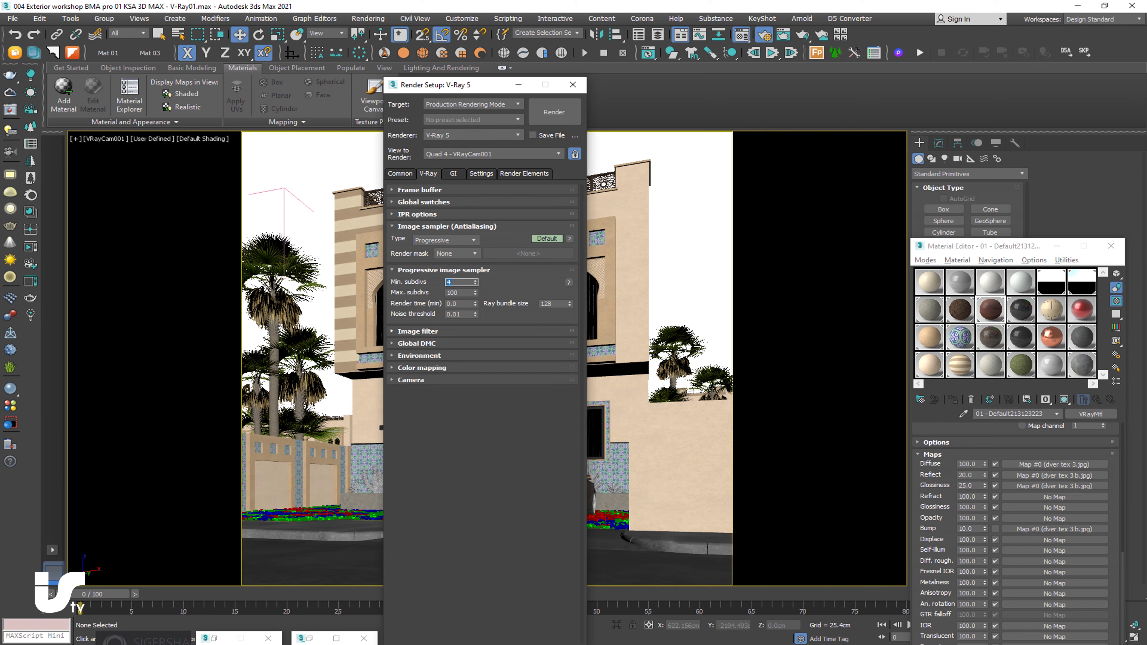
double_click(460, 314)
type("0")
double_click(463, 303)
left_click(429, 276)
- Review the image filter, Global DMC, Environment and Color mapping rollouts
left_click(421, 227)
left_click(423, 251)
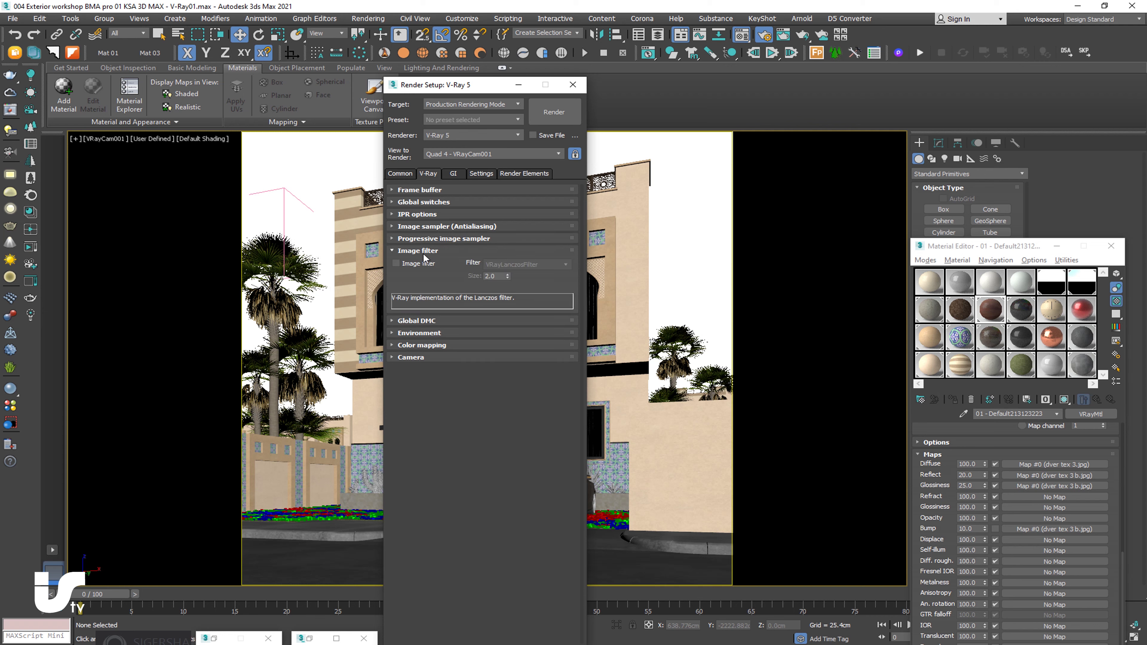
left_click(424, 262)
left_click(422, 275)
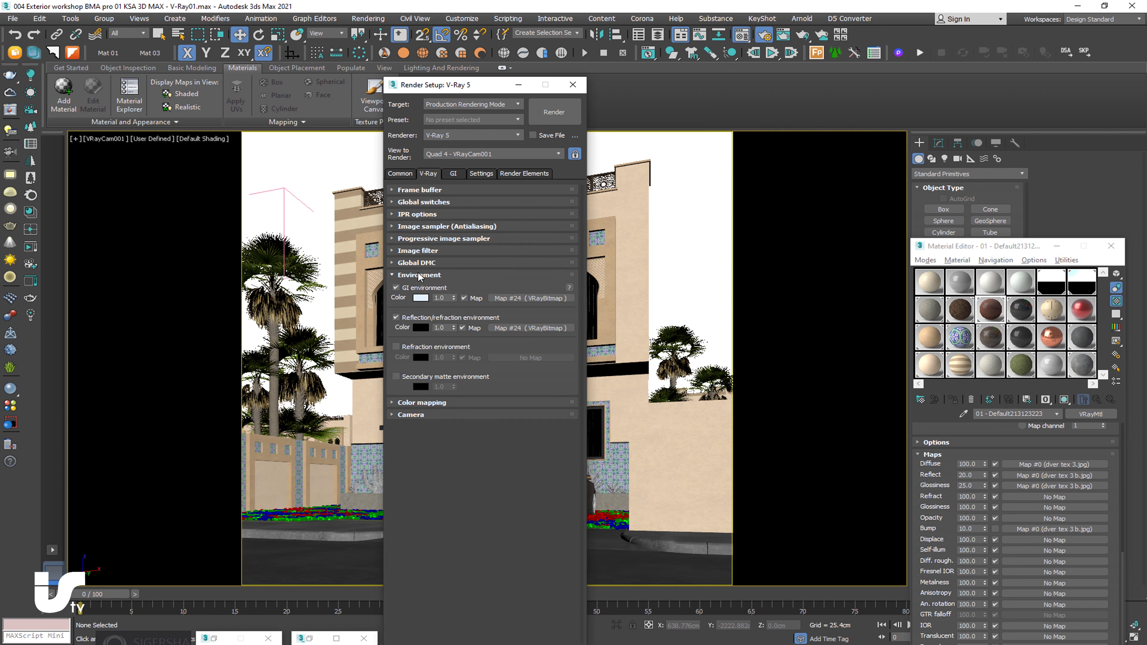
left_click(422, 275)
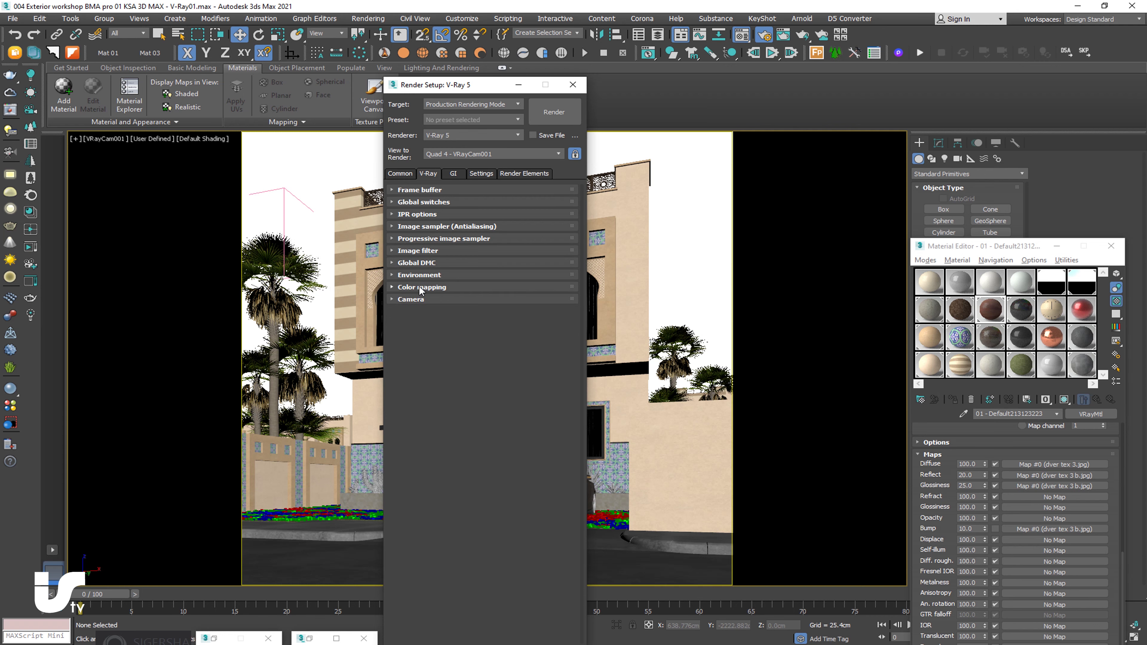
left_click(420, 287)
left_click(454, 174)
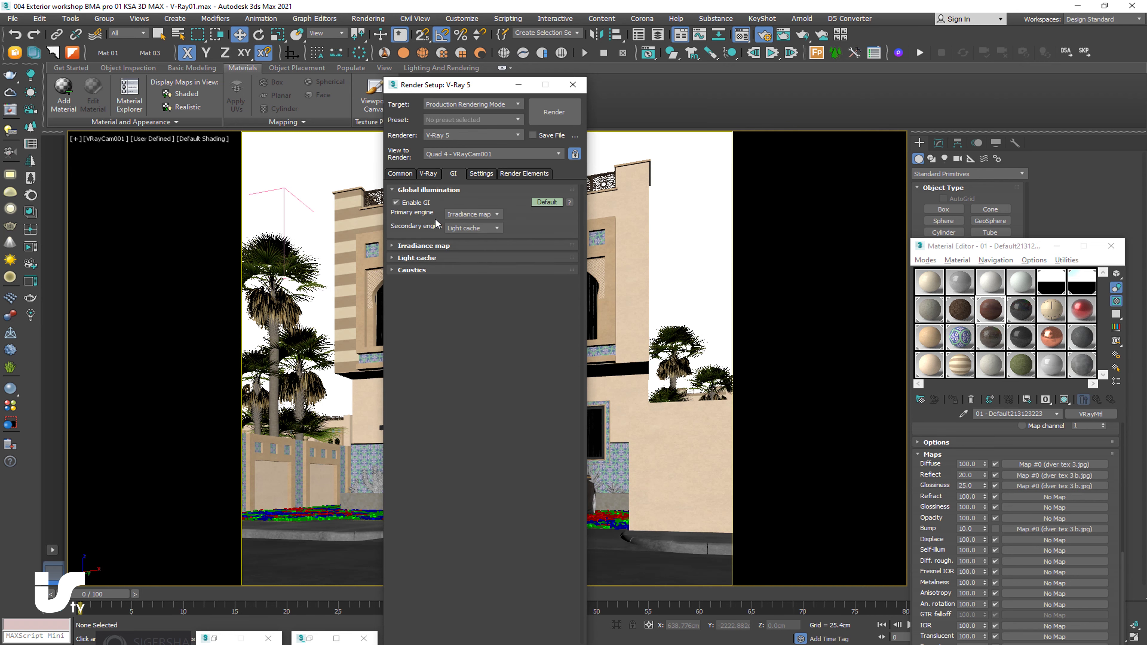
- Set the Irradiance map quality preset to Low
left_click(468, 190)
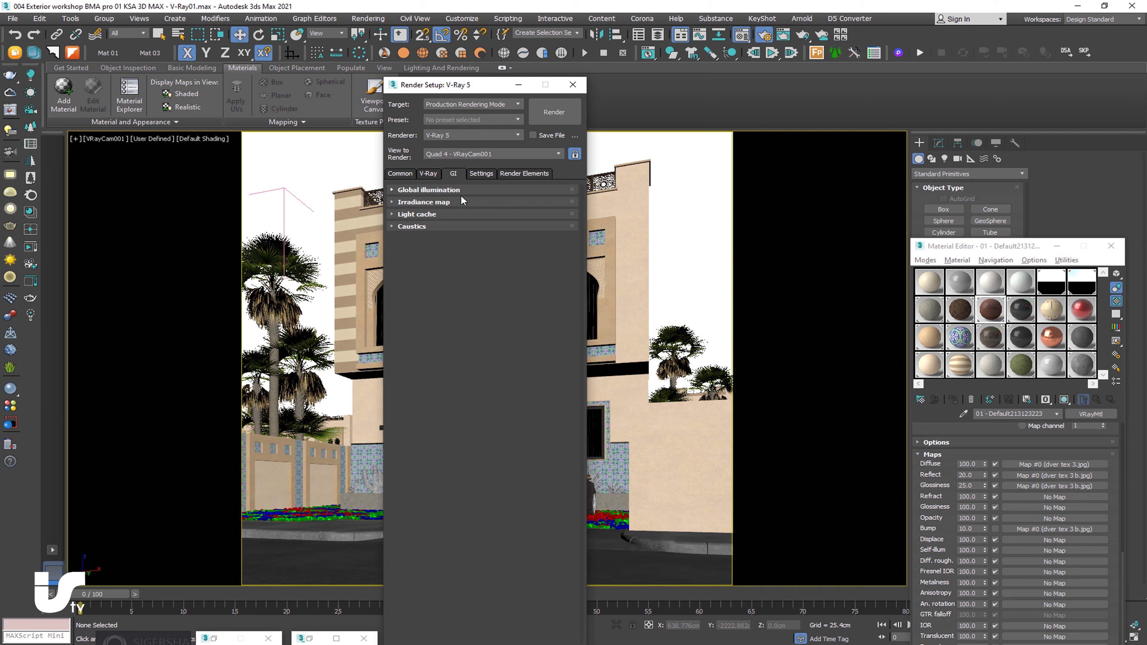
left_click(460, 201)
left_click(467, 216)
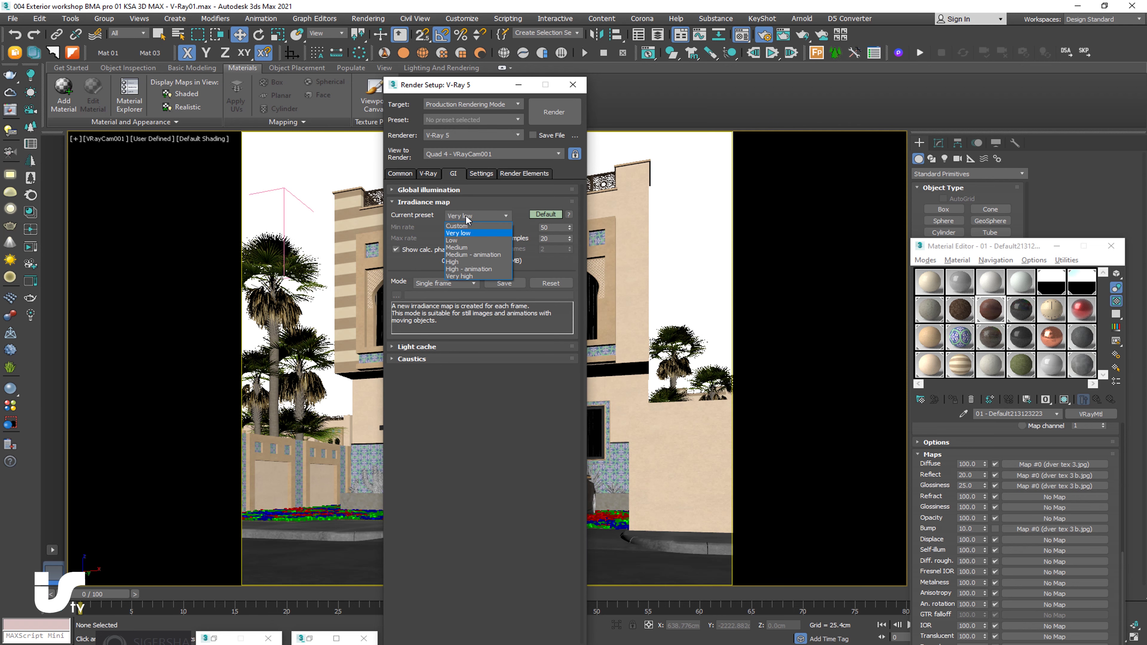
left_click(469, 245)
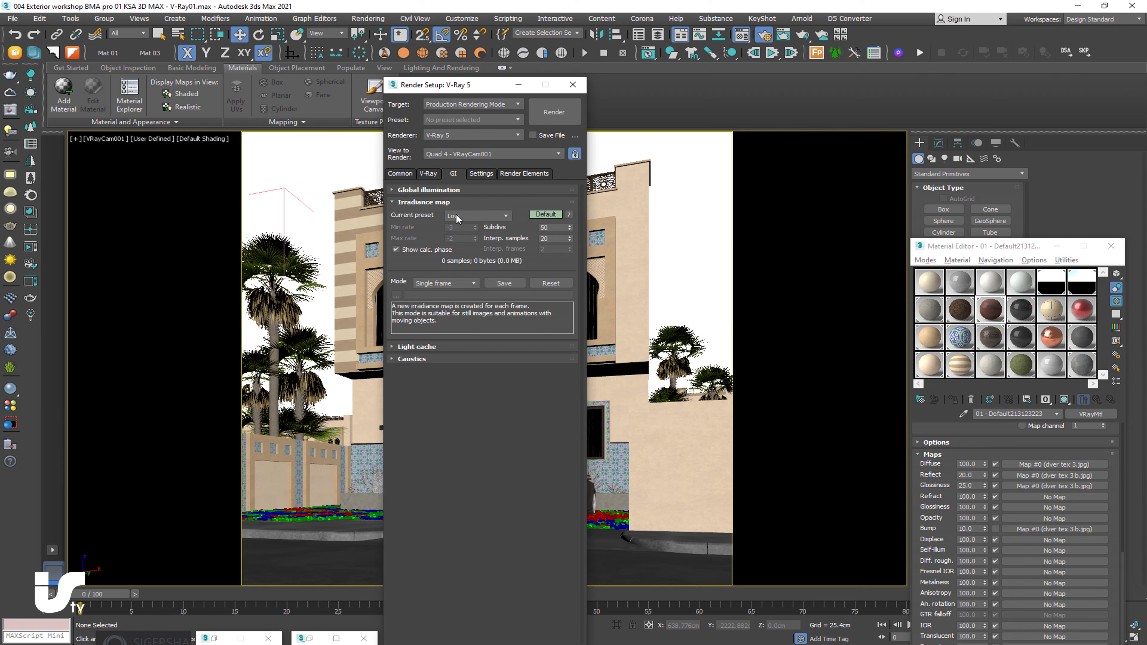
- Look over the Light cache and V-Ray system settings
left_click(447, 202)
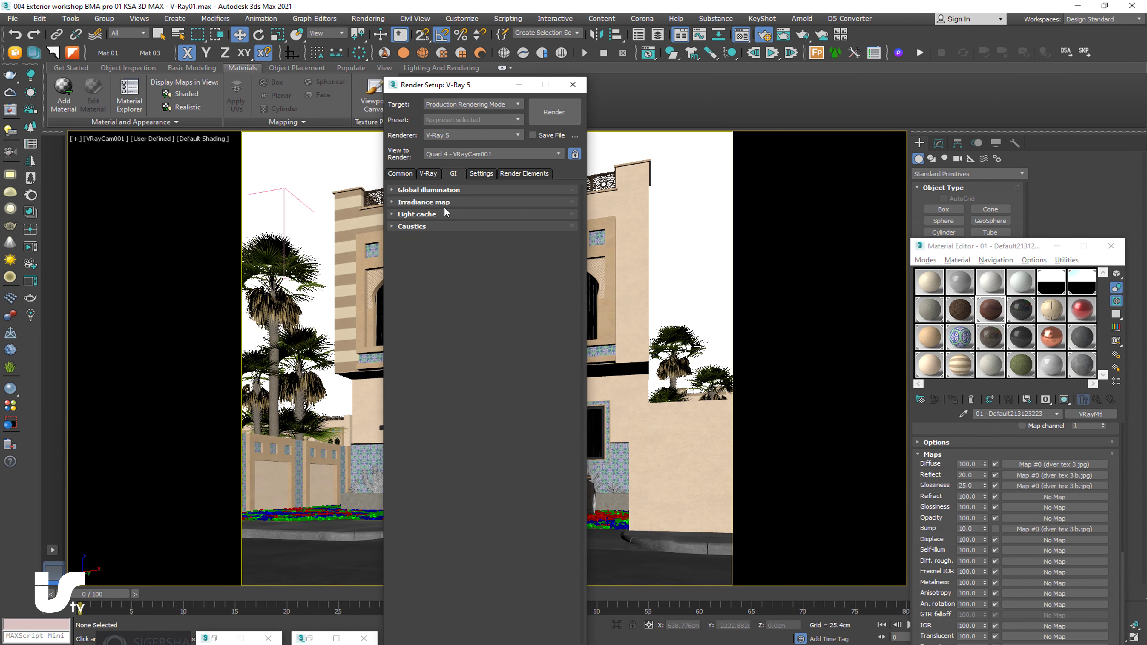
left_click(454, 214)
left_click(488, 173)
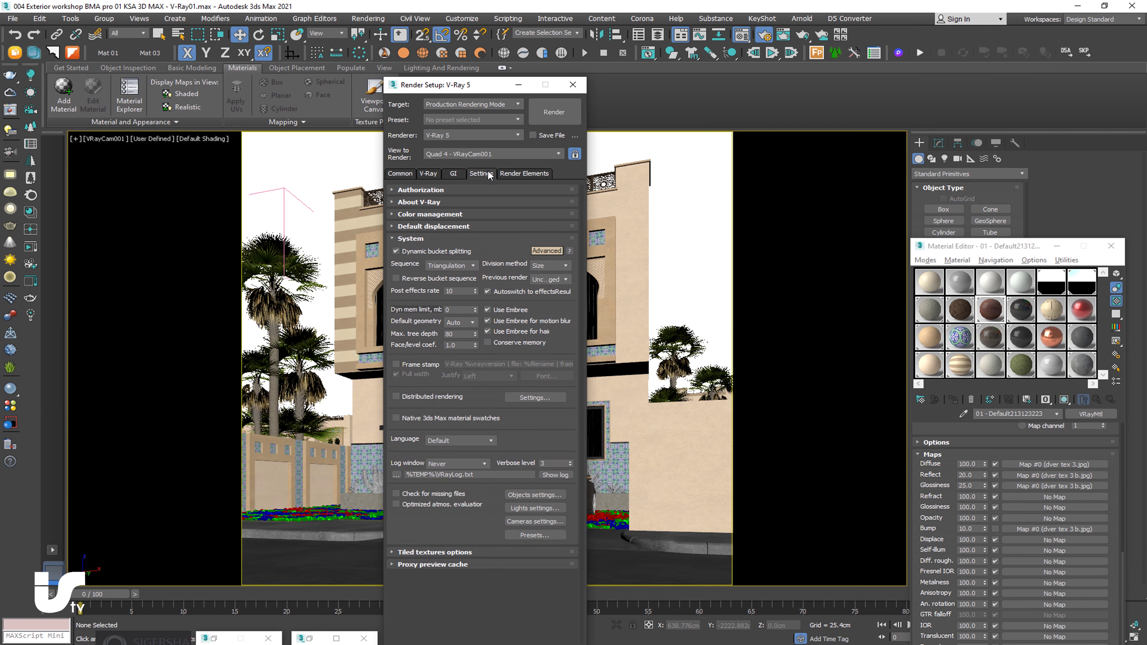
left_click(447, 234)
left_click(511, 174)
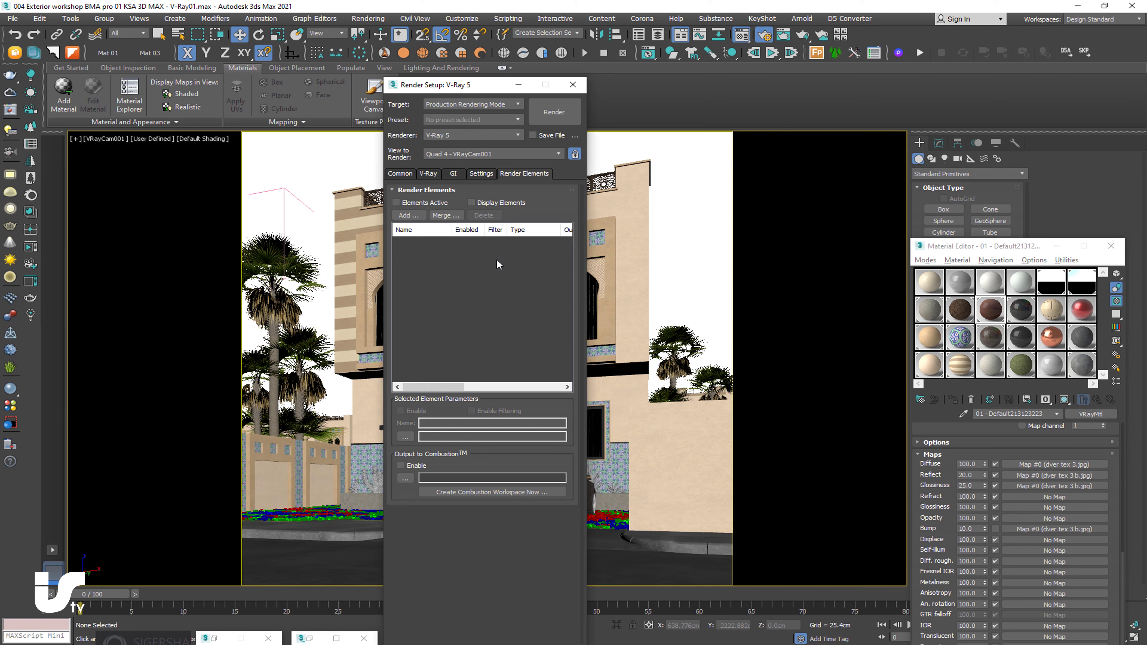
- Enable Elements Active and pick VRayDenoiser and VRayRawLighting from the element list
left_click(396, 203)
left_click(417, 216)
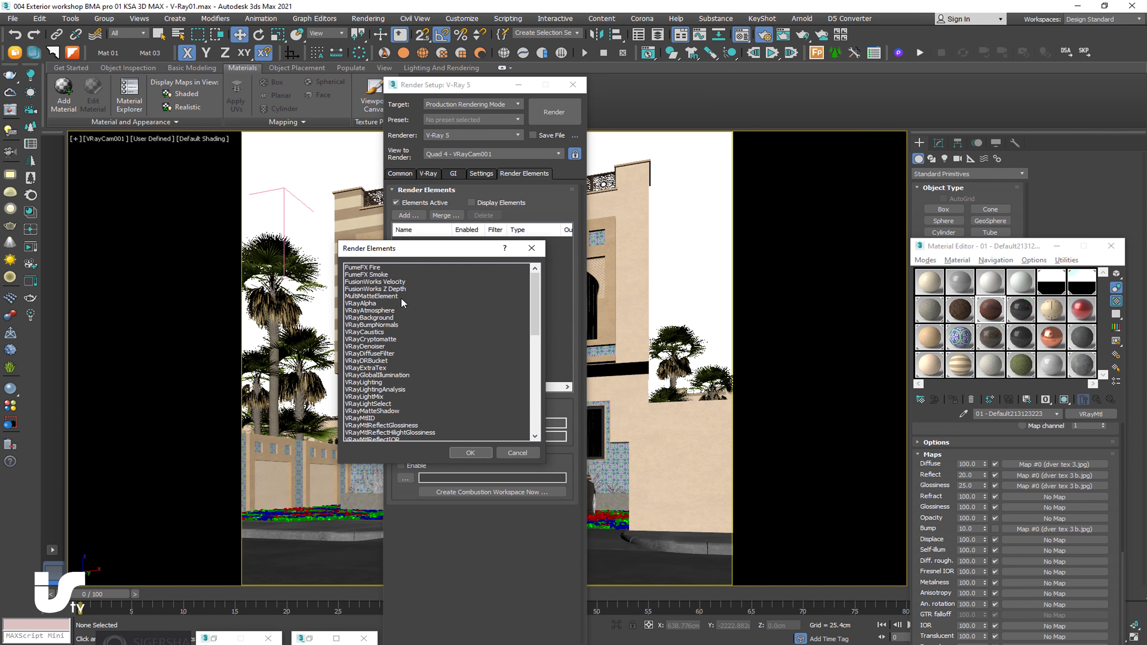
left_click(386, 346)
scroll(395, 374, "down", 1)
scroll(395, 375, "down", 3)
scroll(394, 374, "down", 1)
left_click(386, 425)
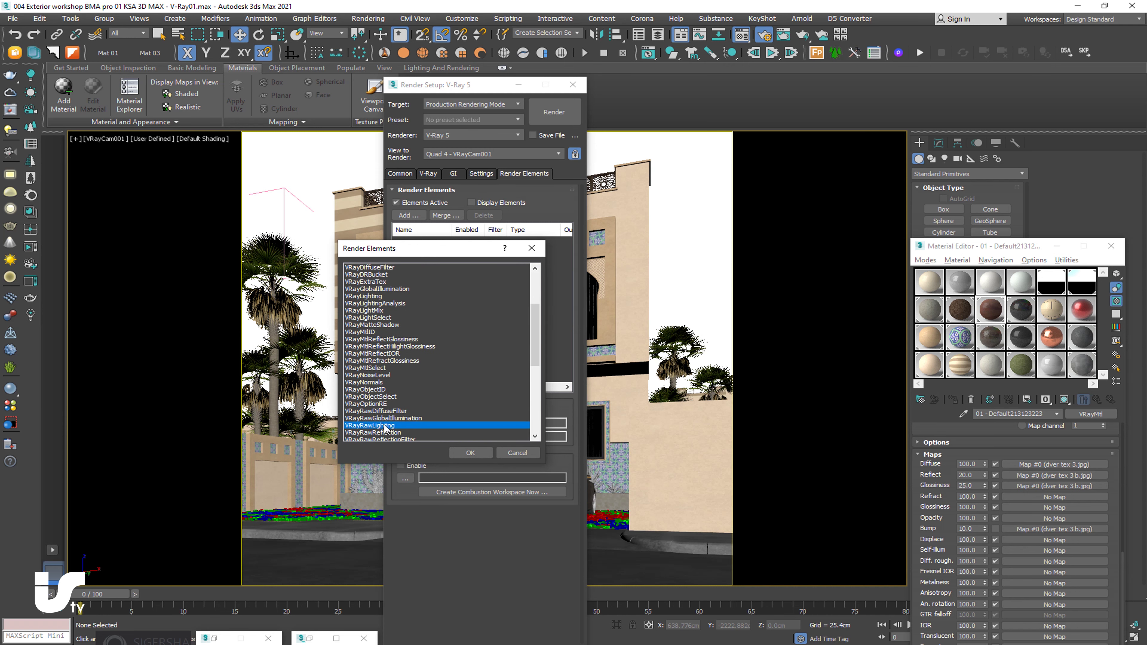
- Add VRayRawReflection, VRayRawRefraction, VRaySpecular and VRayWireColor to the picked render elements
scroll(385, 427, "down", 2)
left_click(428, 391, "ctrl")
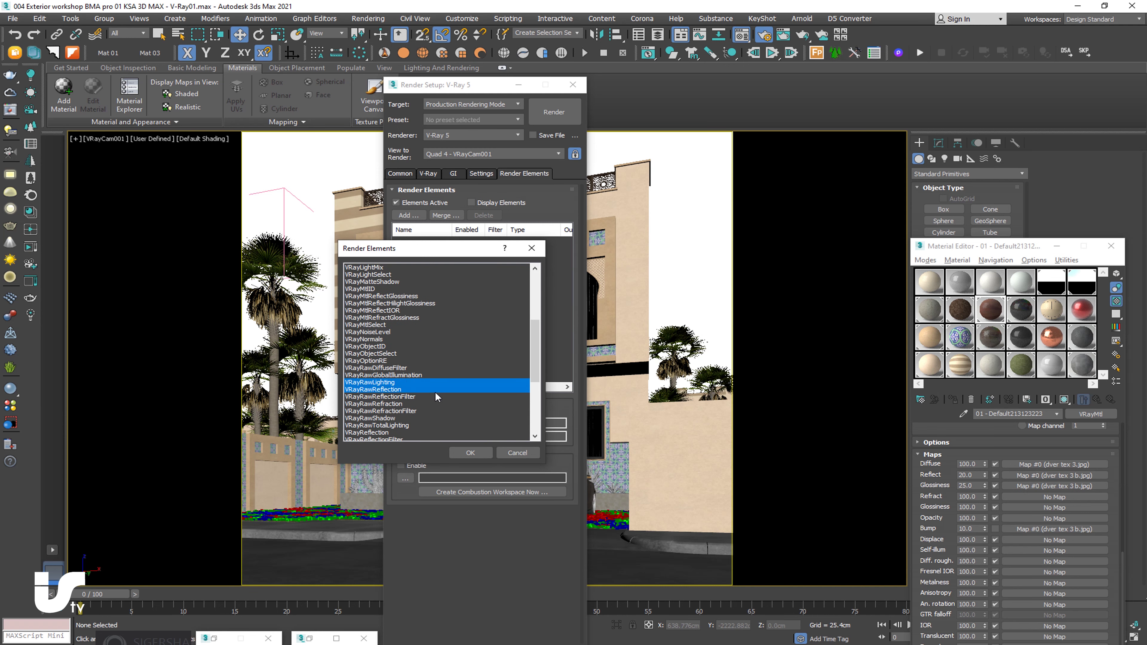
left_click(396, 405, "ctrl")
scroll(456, 408, "down", 2)
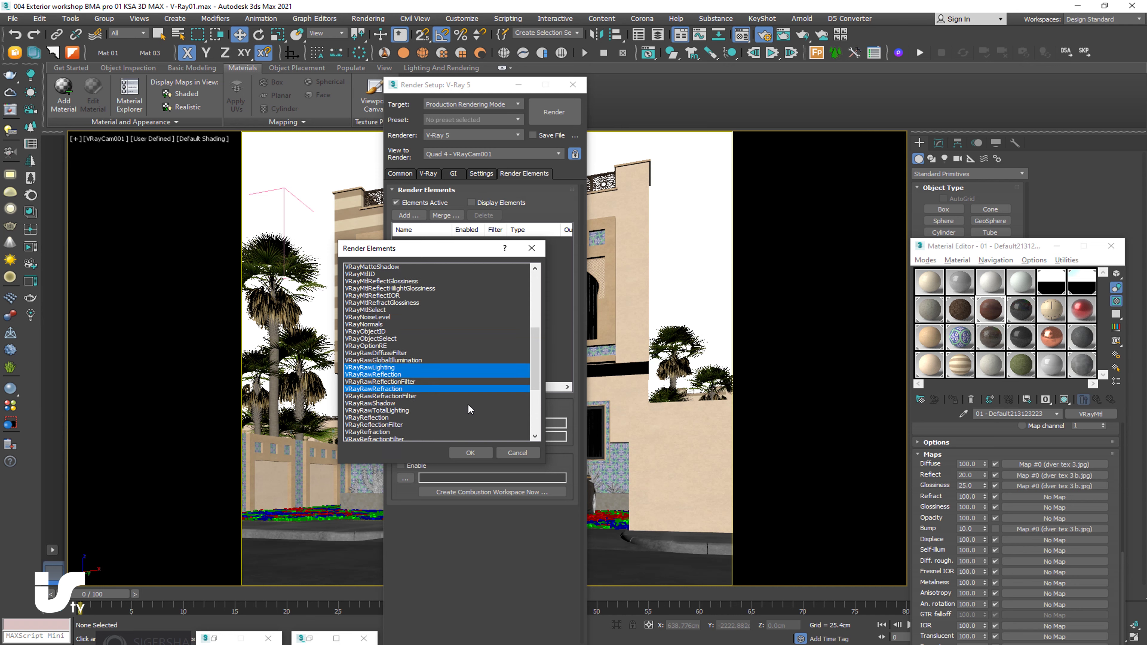
scroll(453, 411, "down", 3)
left_click(452, 418, "ctrl")
scroll(445, 399, "down", 3)
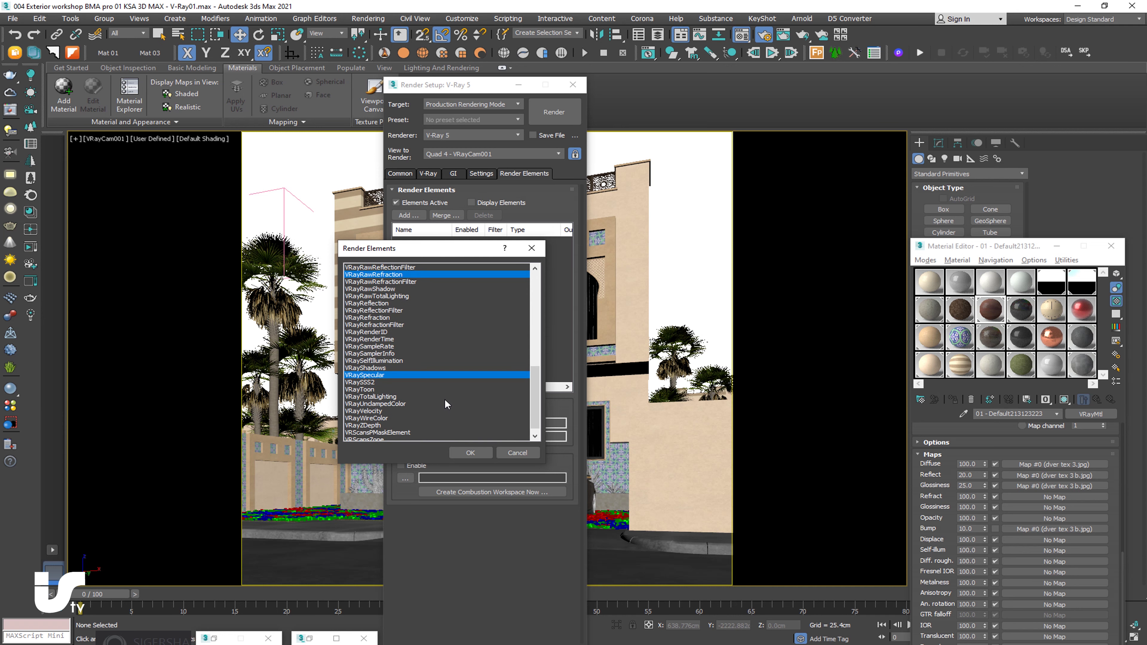
left_click(383, 413, "ctrl")
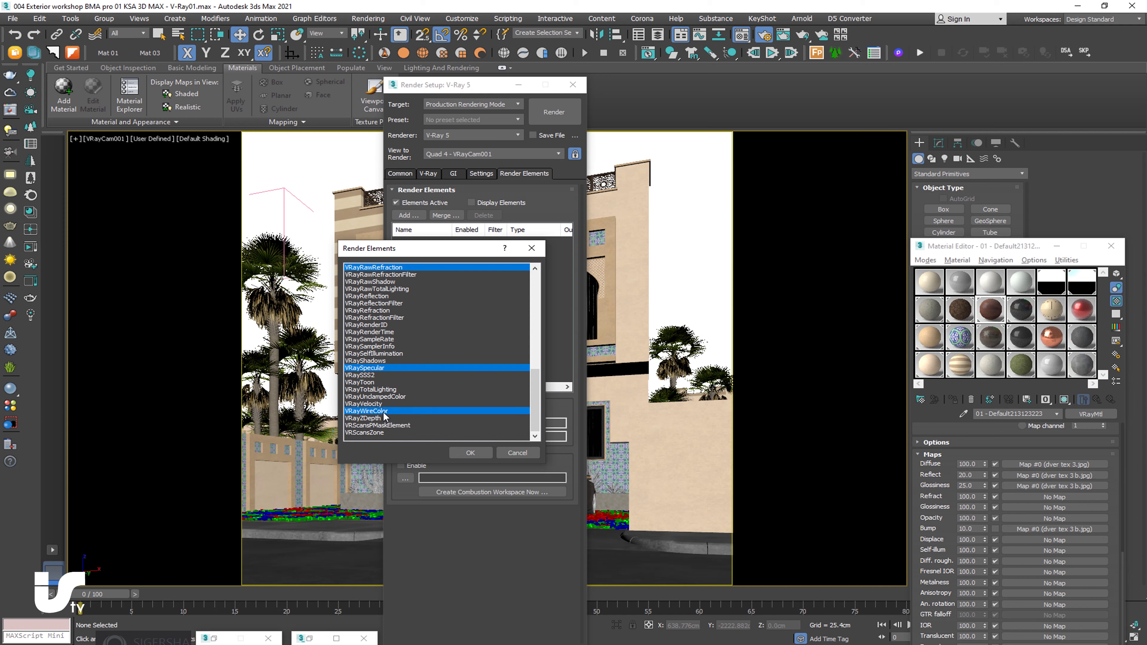
left_click(470, 453)
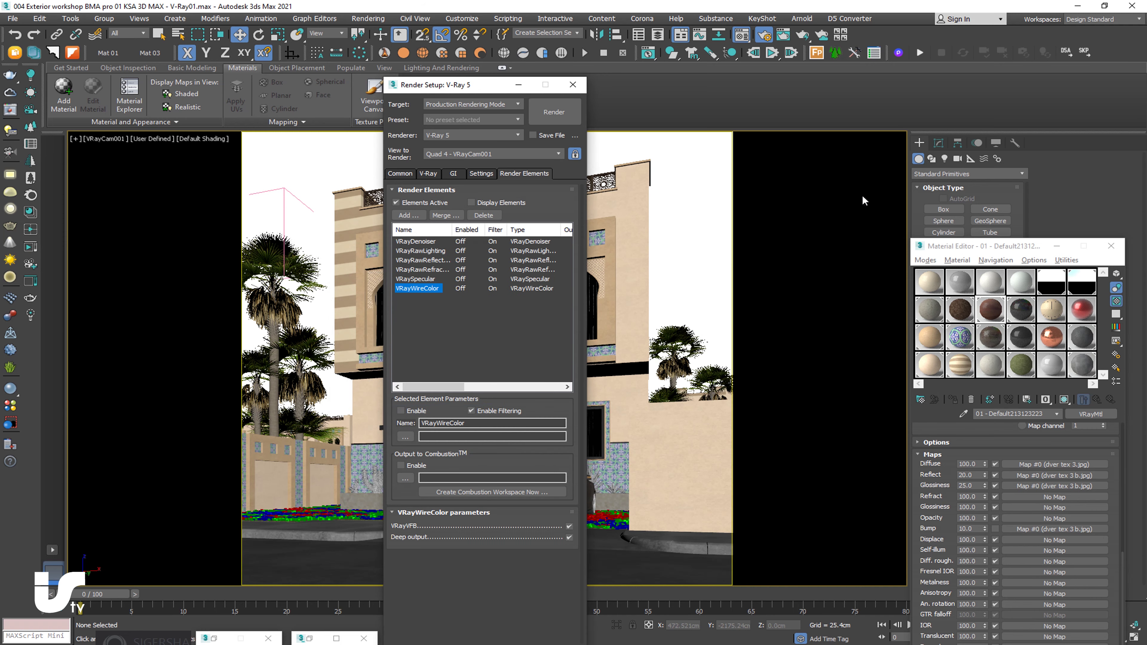
- Close Render Setup, shade the viewport with Object Color, and minimise the Material Editor
key("F10")
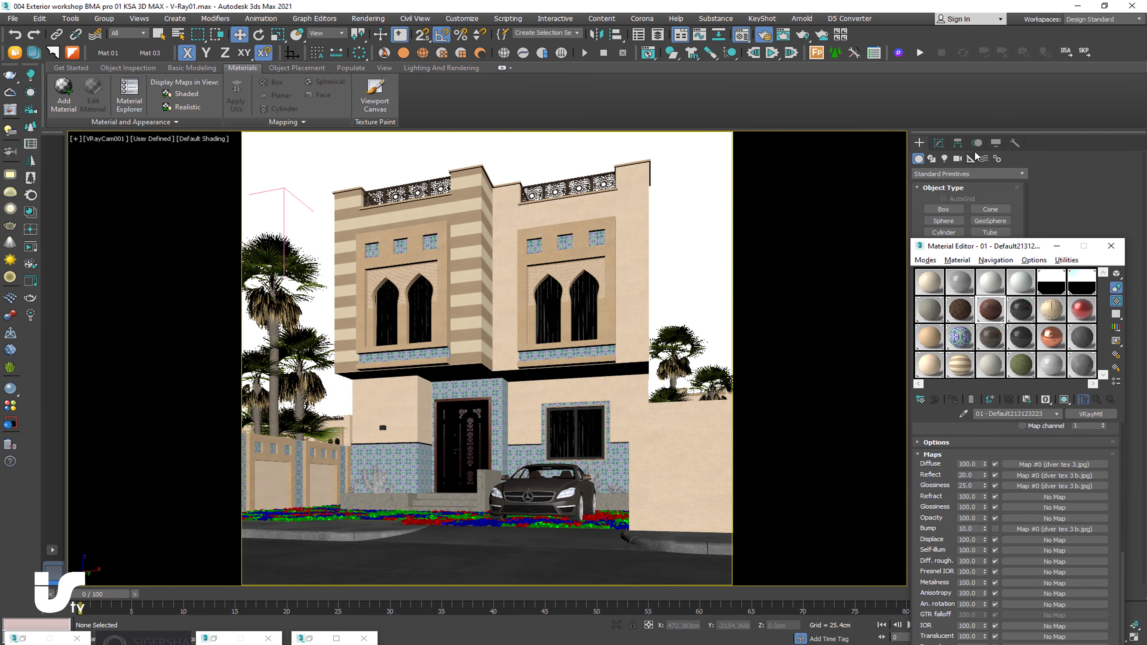
left_click(997, 144)
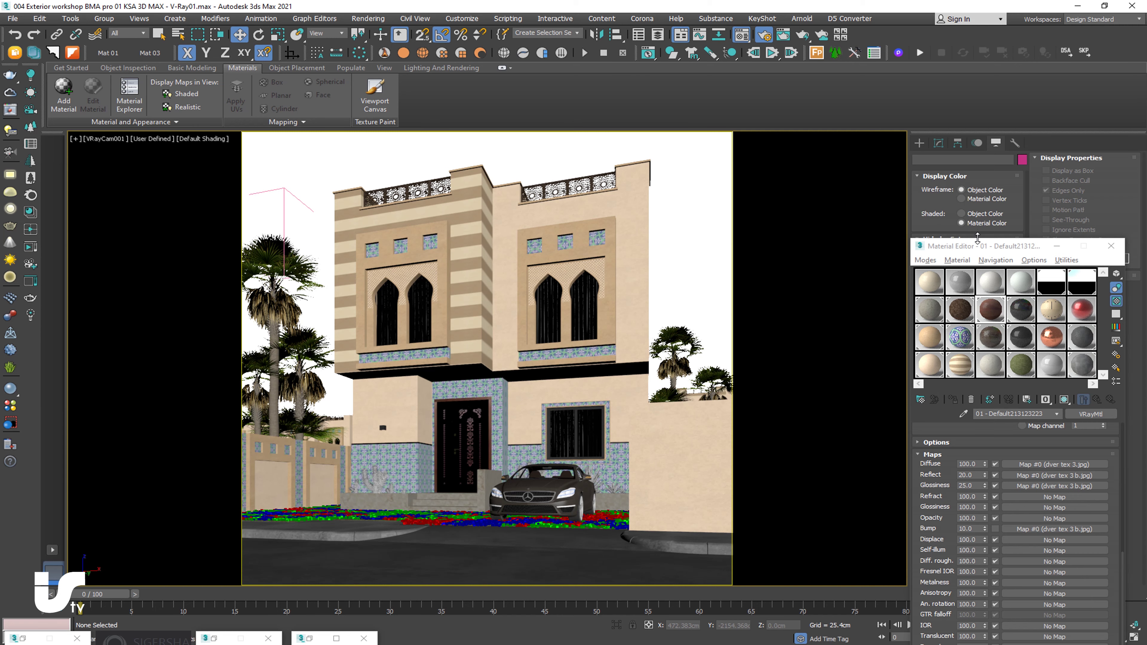
left_click(978, 214)
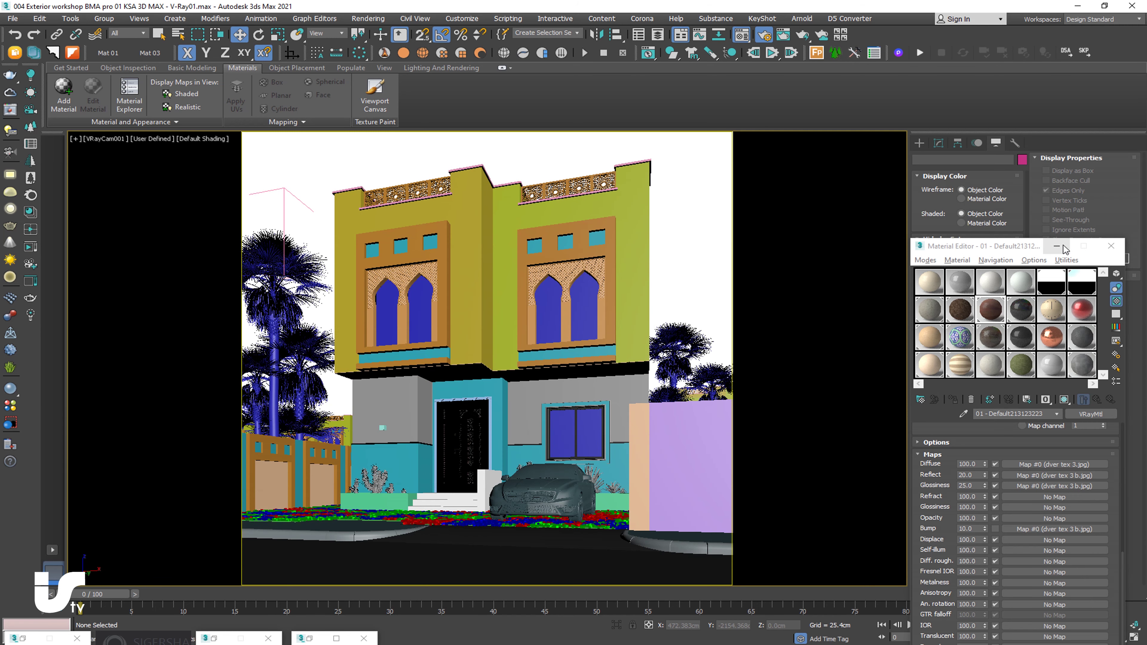
left_click(1057, 246)
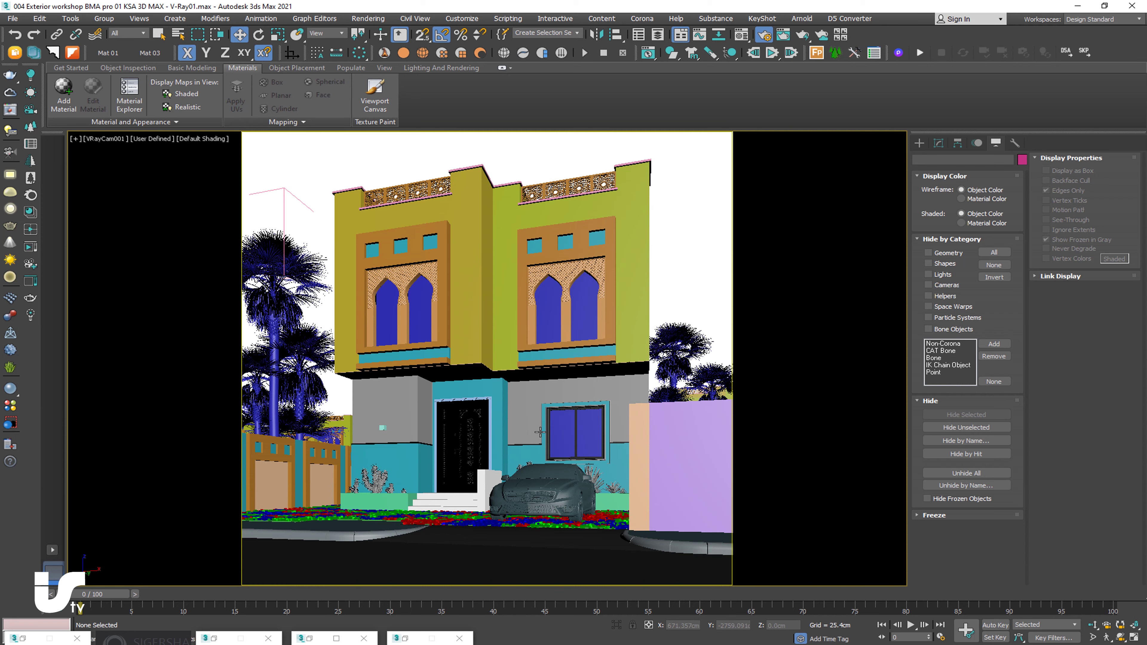
left_click(12, 18)
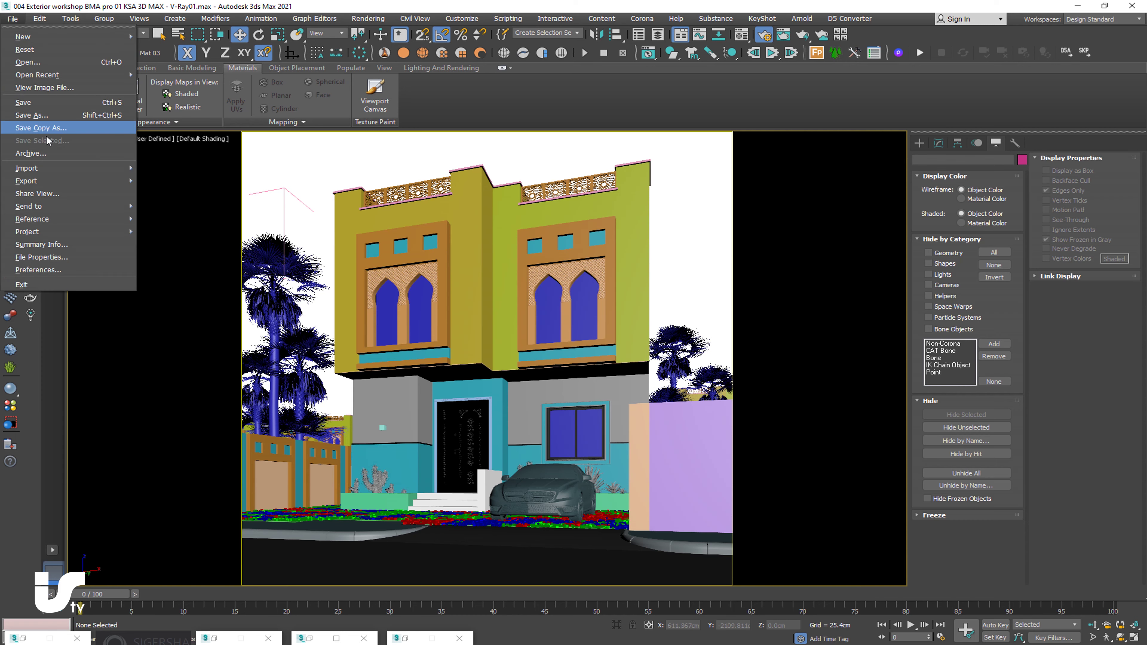
- Save the scene, then inspect the door, car and street in the 3000 × 3000 render
left_click(40, 109)
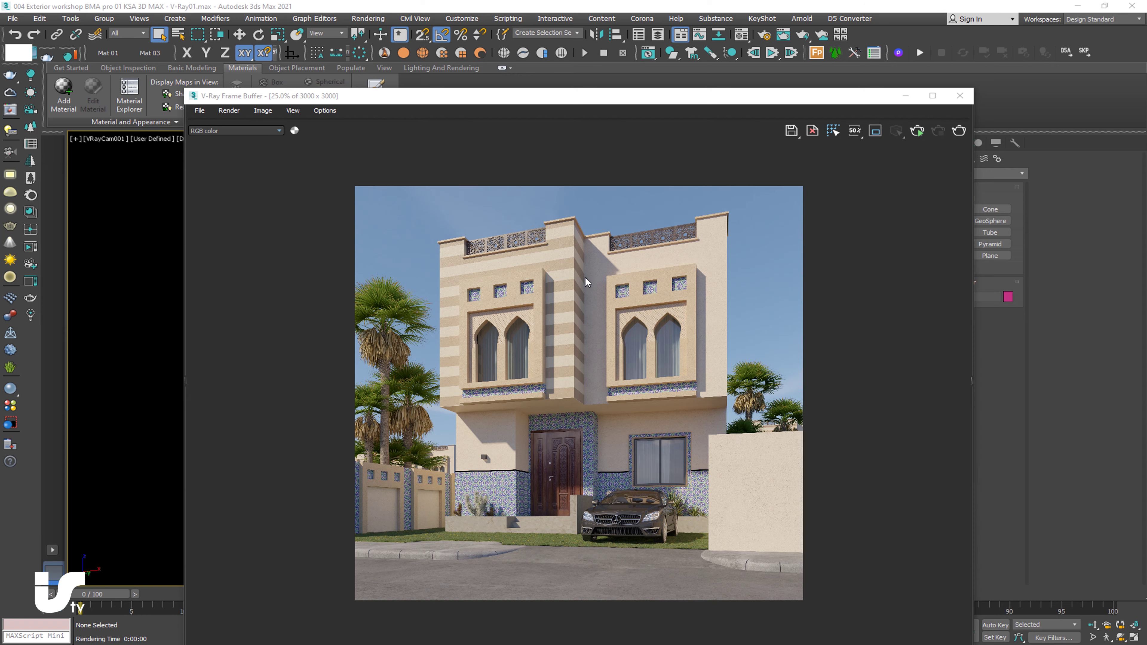
scroll(579, 299, "up", 1)
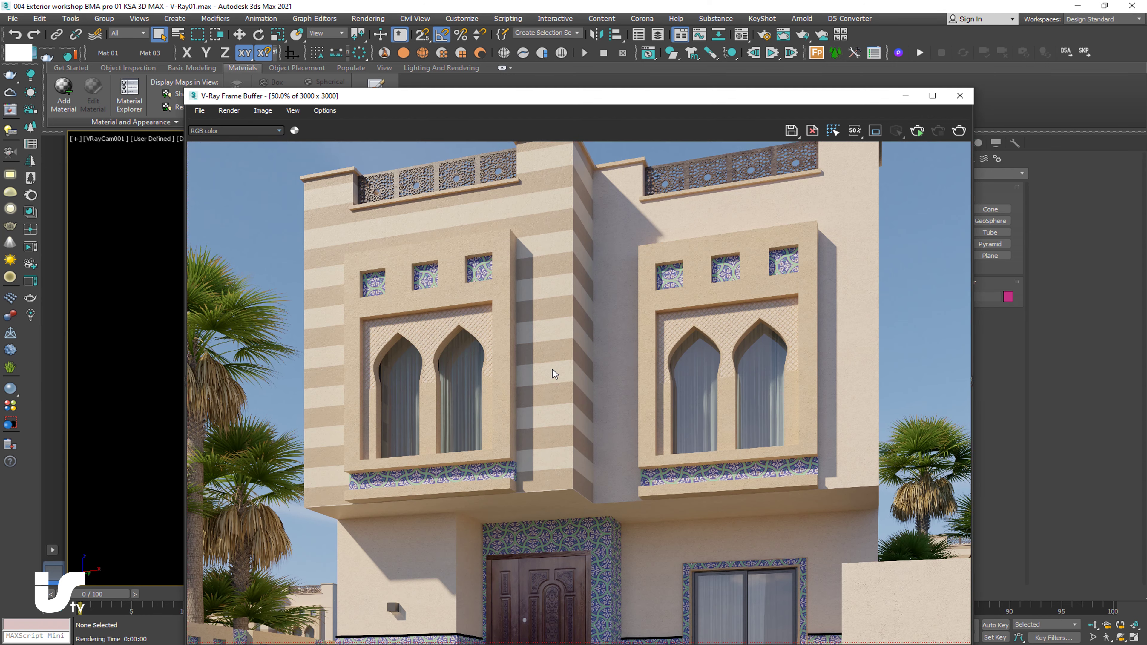
middle_click_drag(551, 382, 558, 315)
middle_click_drag(564, 402, 586, 315)
middle_click_drag(647, 363, 595, 351)
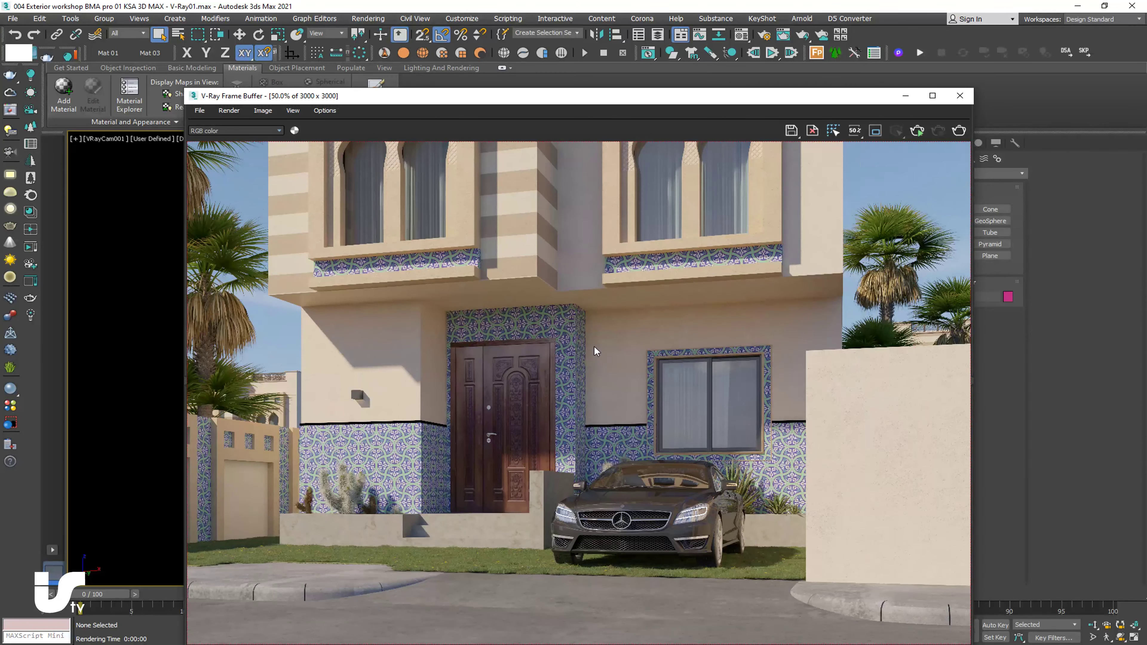
scroll(594, 348, "down", 2)
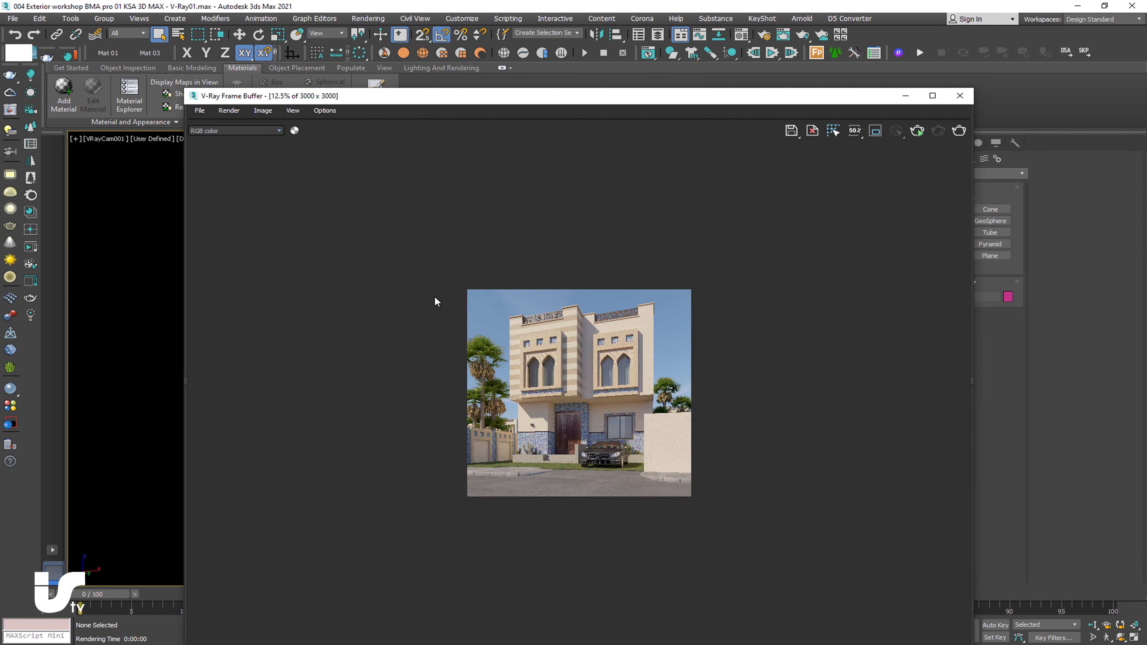
left_click(201, 111)
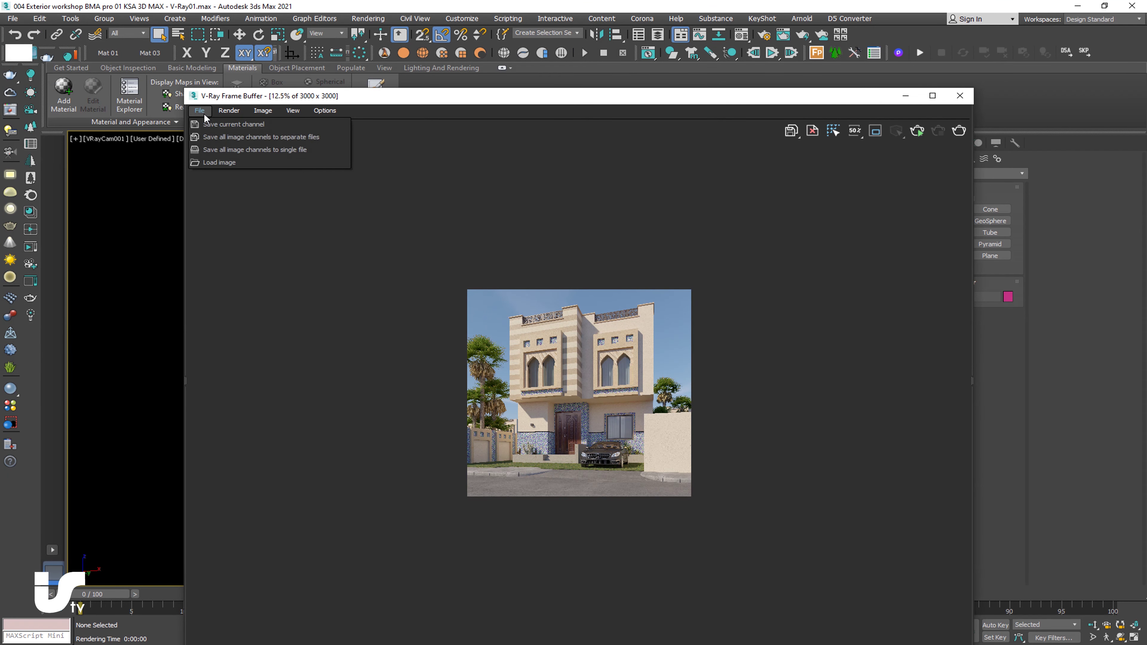
- Start saving all render channels to separate files, pointing the dialog at the 03-SHOP folder
left_click(248, 138)
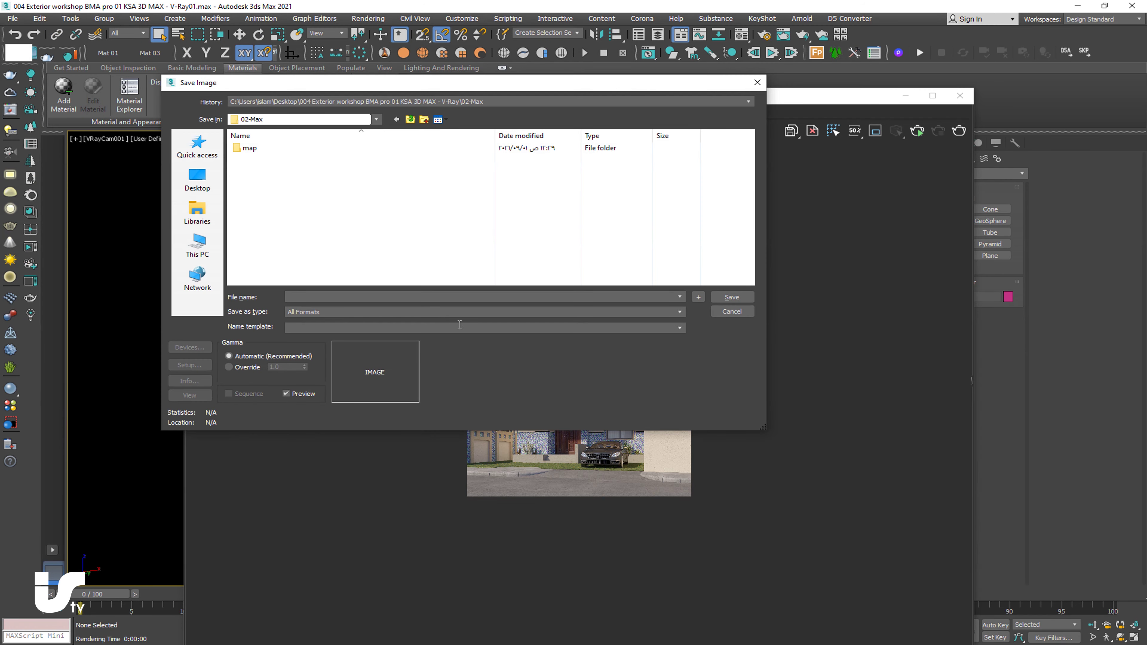
mouse_move(201, 50)
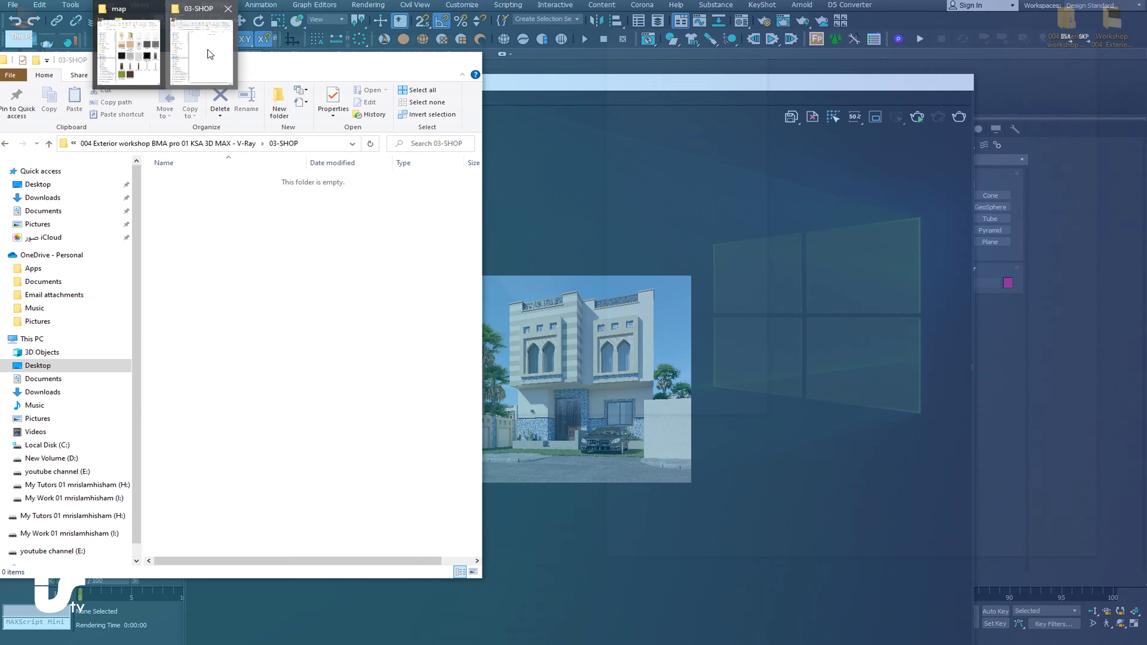
left_click(208, 53)
left_click(295, 146)
right_click(312, 143)
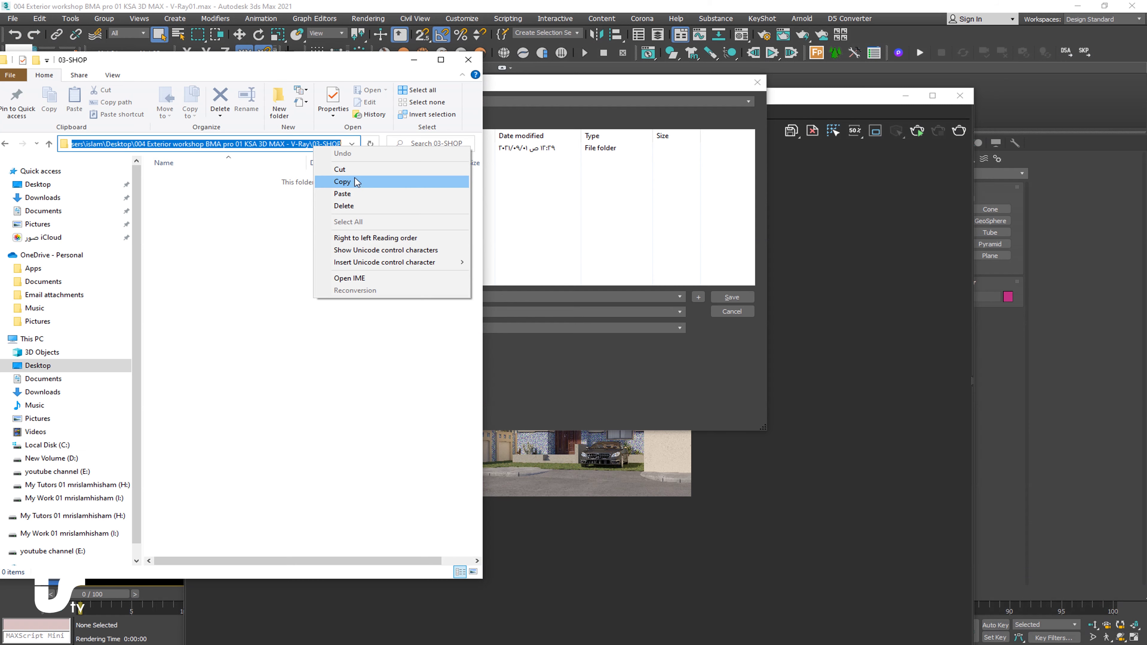
left_click(343, 183)
left_click(507, 310)
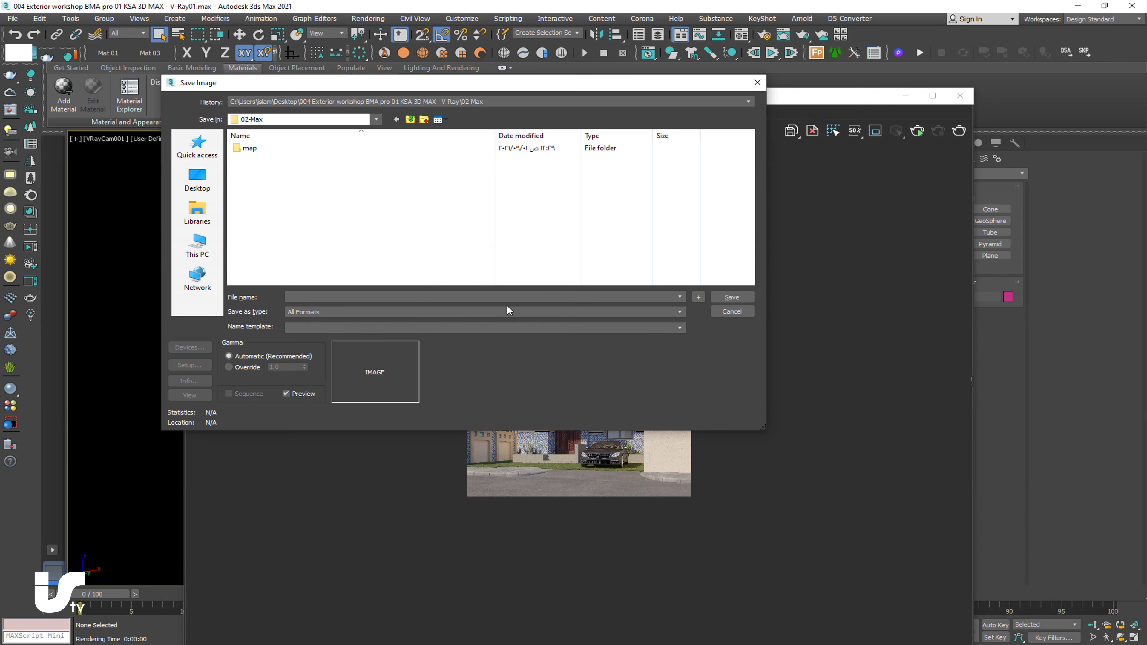
right_click(504, 298)
left_click(560, 337)
left_click(722, 299)
- Create a new folder named cam01 inside 03-SHOP and open it
left_click(424, 119)
type("cam01")
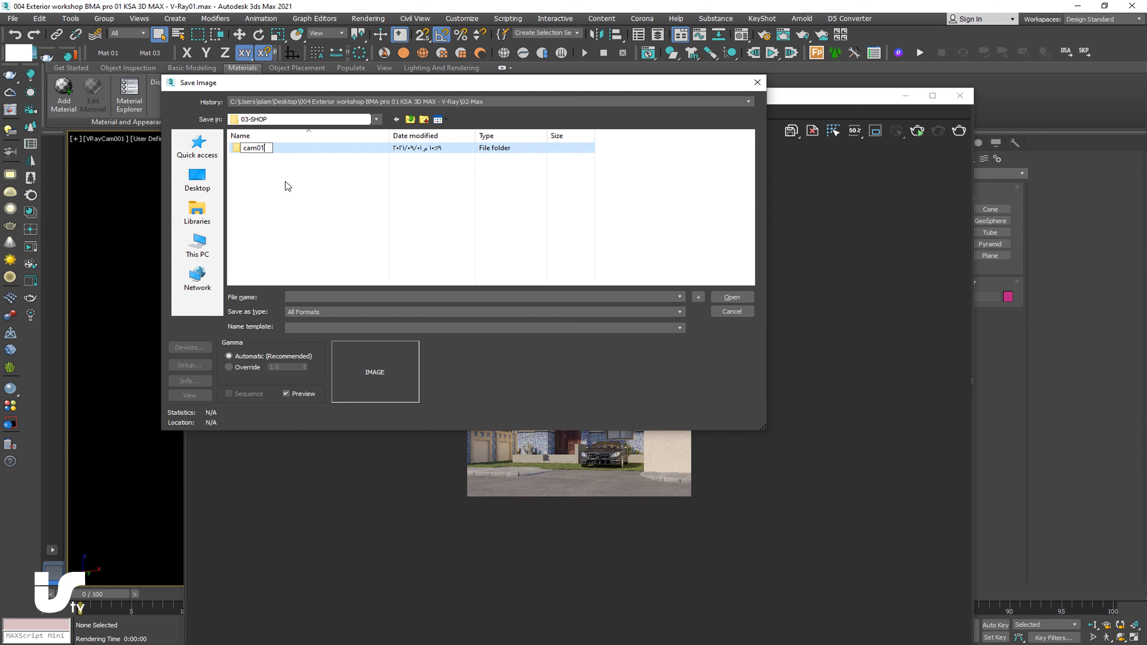
double_click(257, 149)
key("ctrl+c")
right_click(254, 157)
left_click(262, 187)
key("Return")
double_click(284, 149)
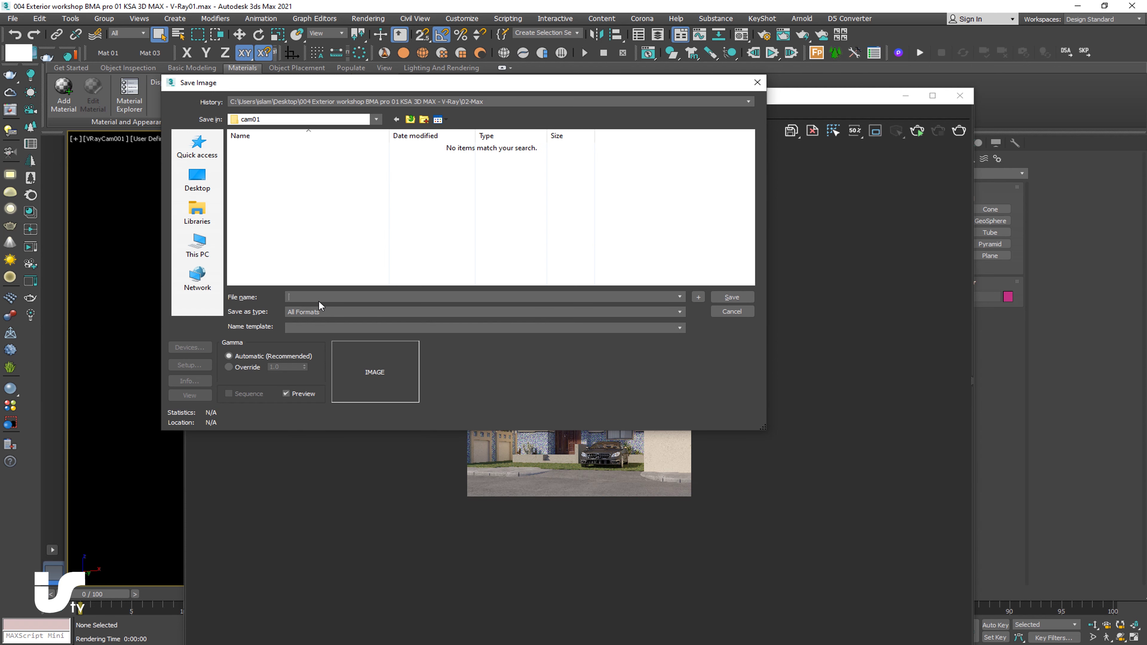
- Save the channels as cam01 PNG files with 48-bit RGB colour depth
right_click(318, 298)
left_click(352, 341)
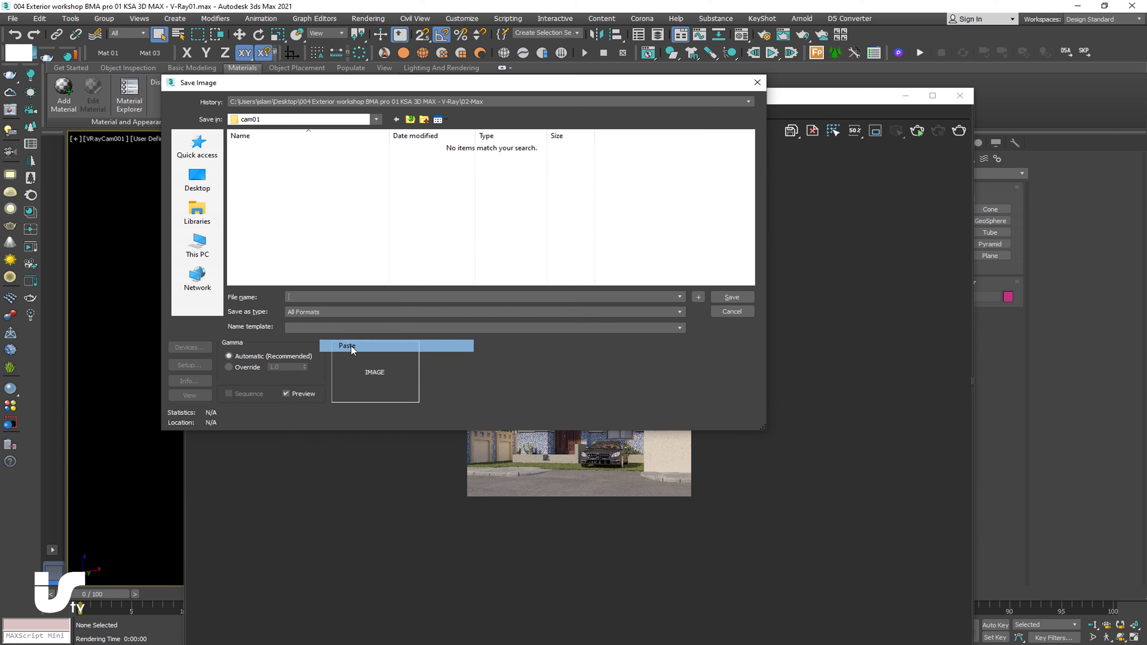
left_click(341, 316)
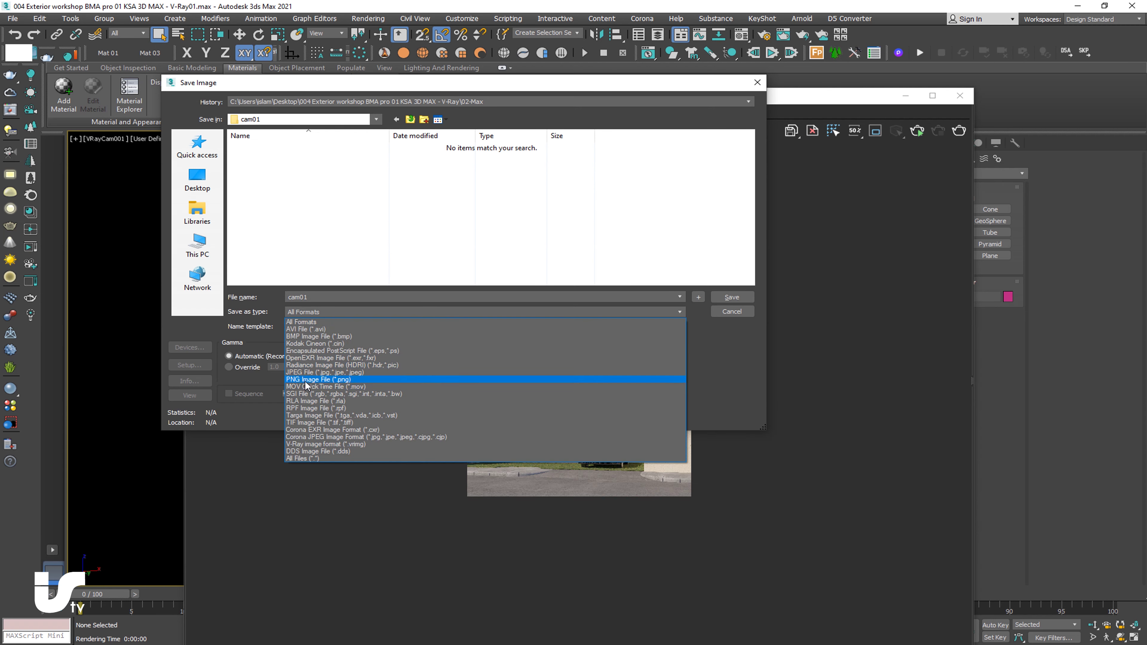
left_click(367, 384)
left_click(731, 297)
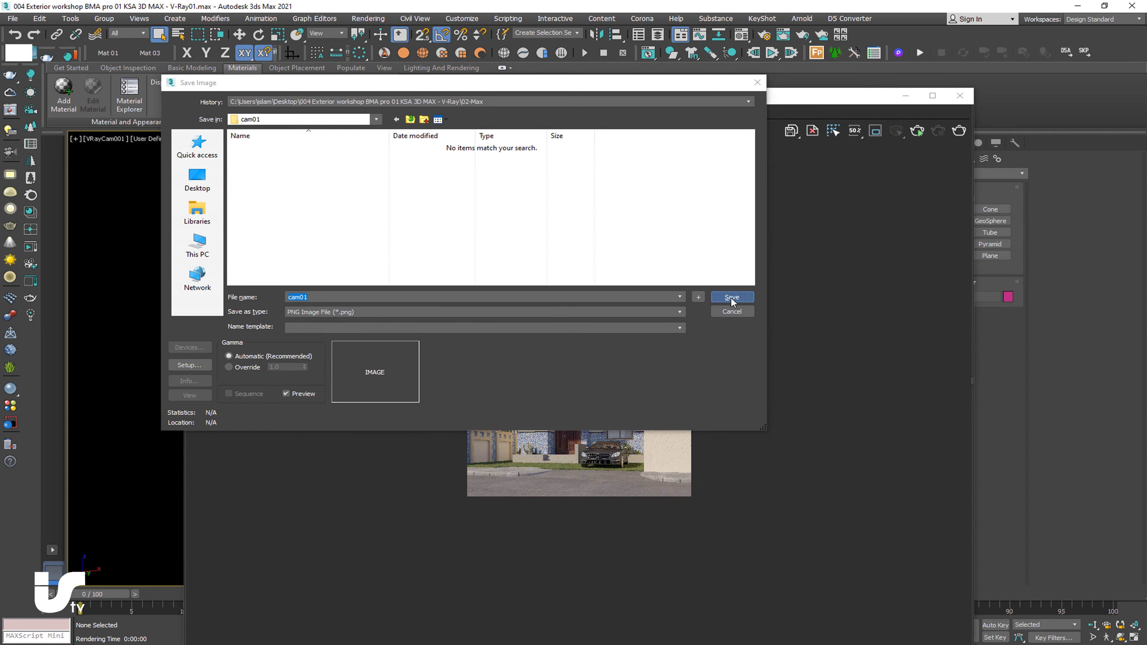
left_click(207, 147)
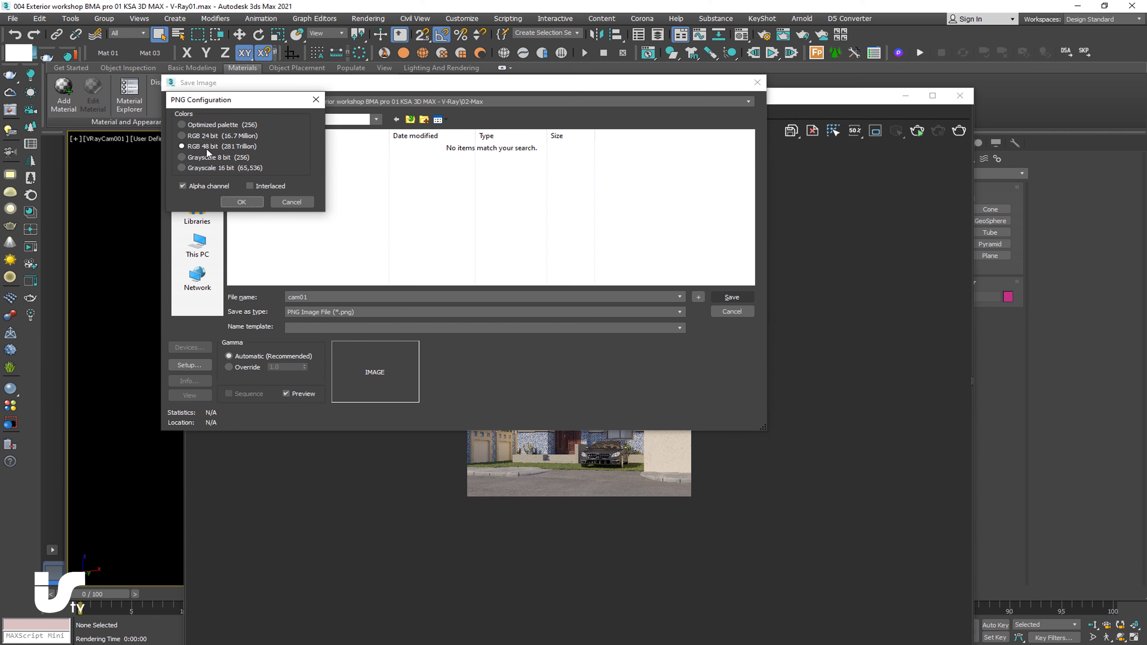
left_click(241, 202)
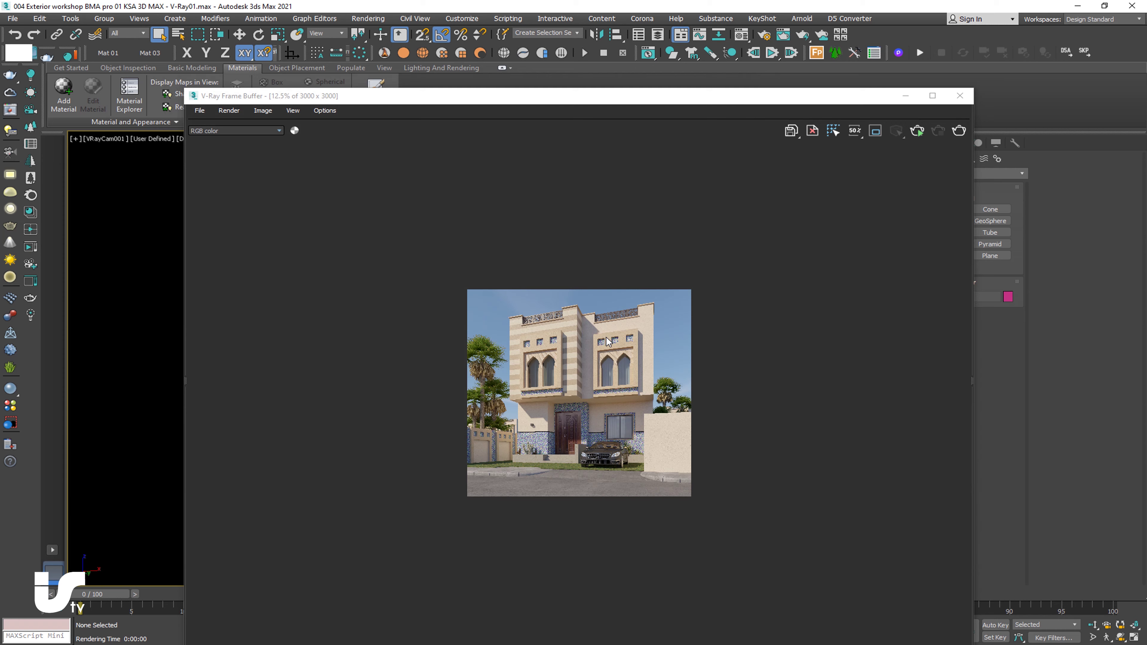
- Open the cam01 folder from the 03-SHOP Explorer window
left_click(269, 82)
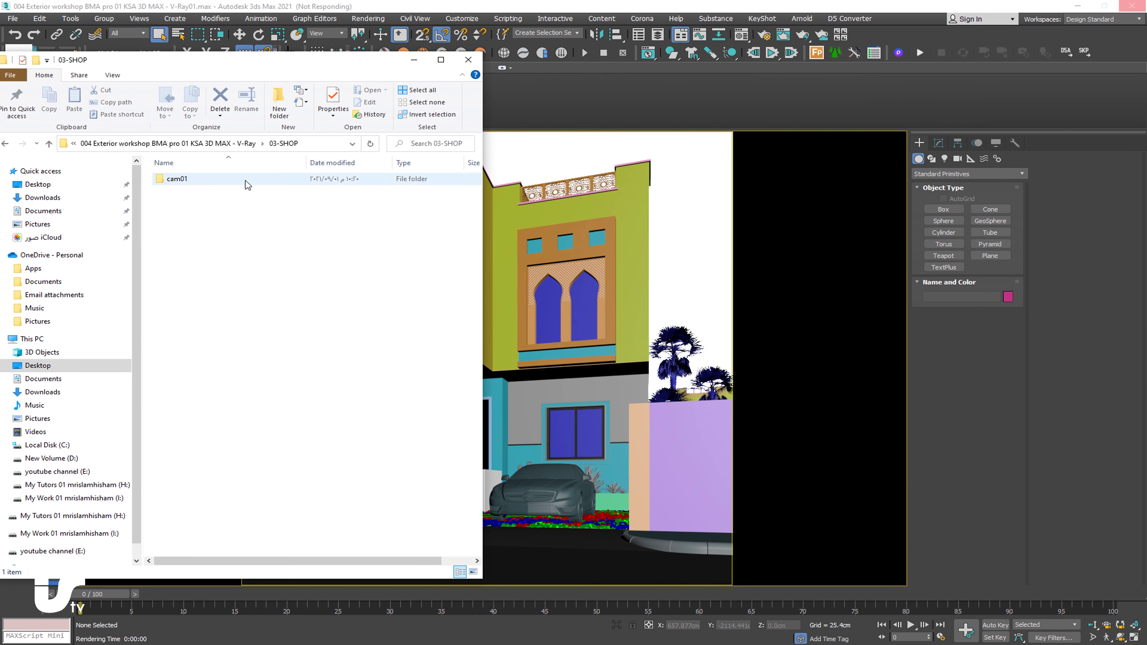
double_click(243, 180)
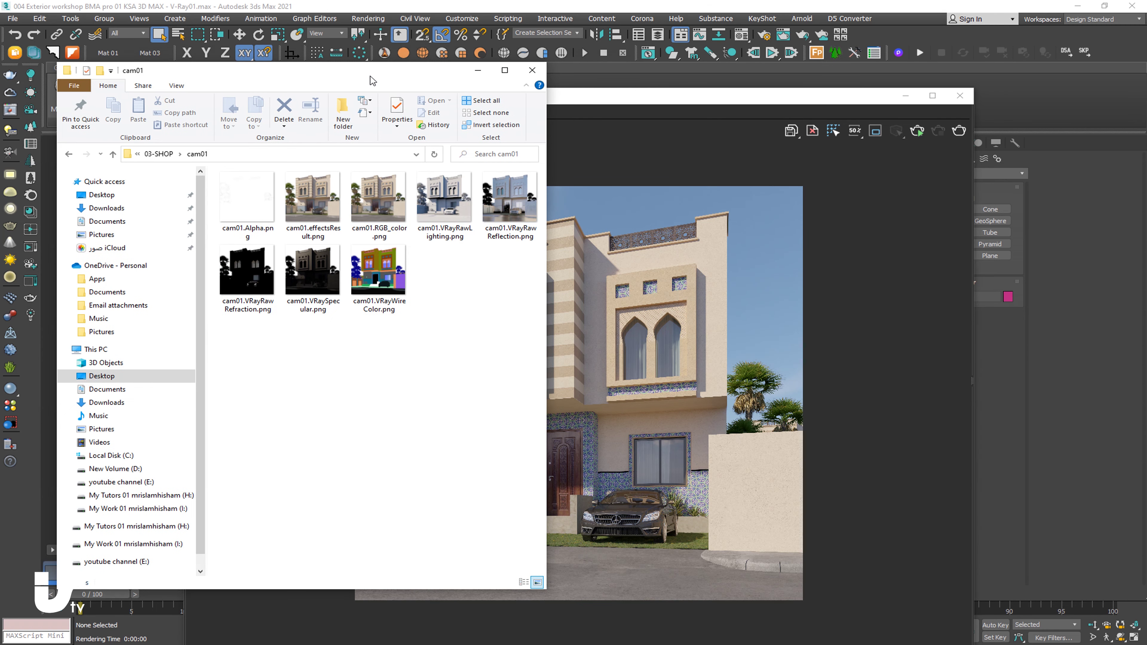
- Open cam01.RGB_color.png in Photoshop by dragging it from the cam01 folder
left_click(379, 209)
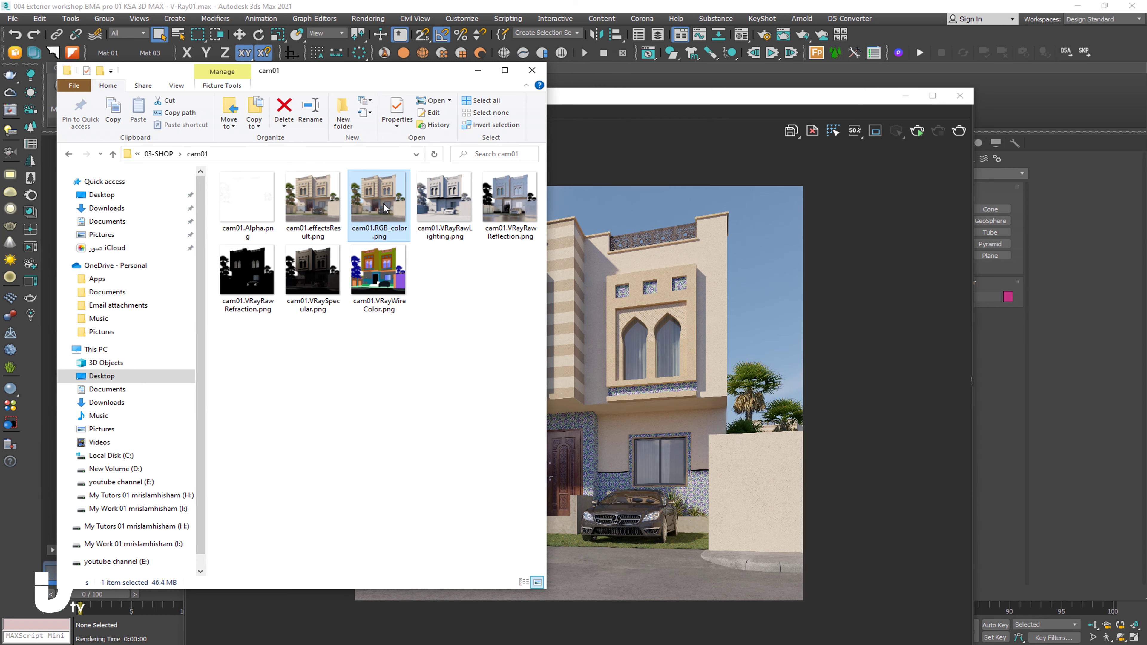
left_click_drag(565, 74, 557, 39)
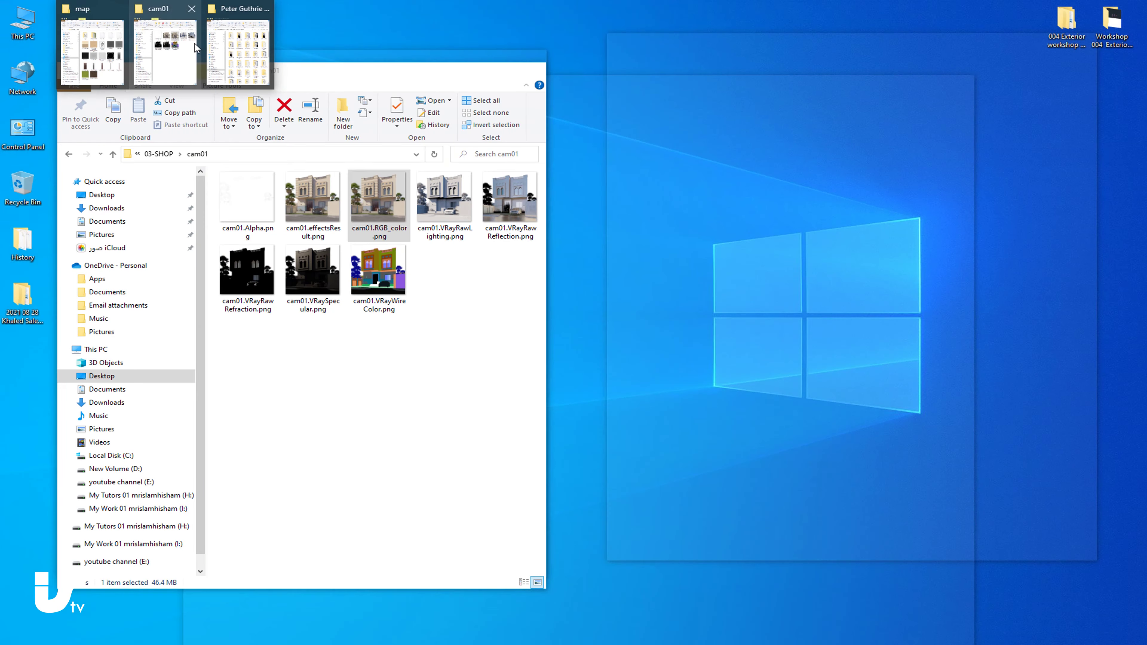
left_click(176, 45)
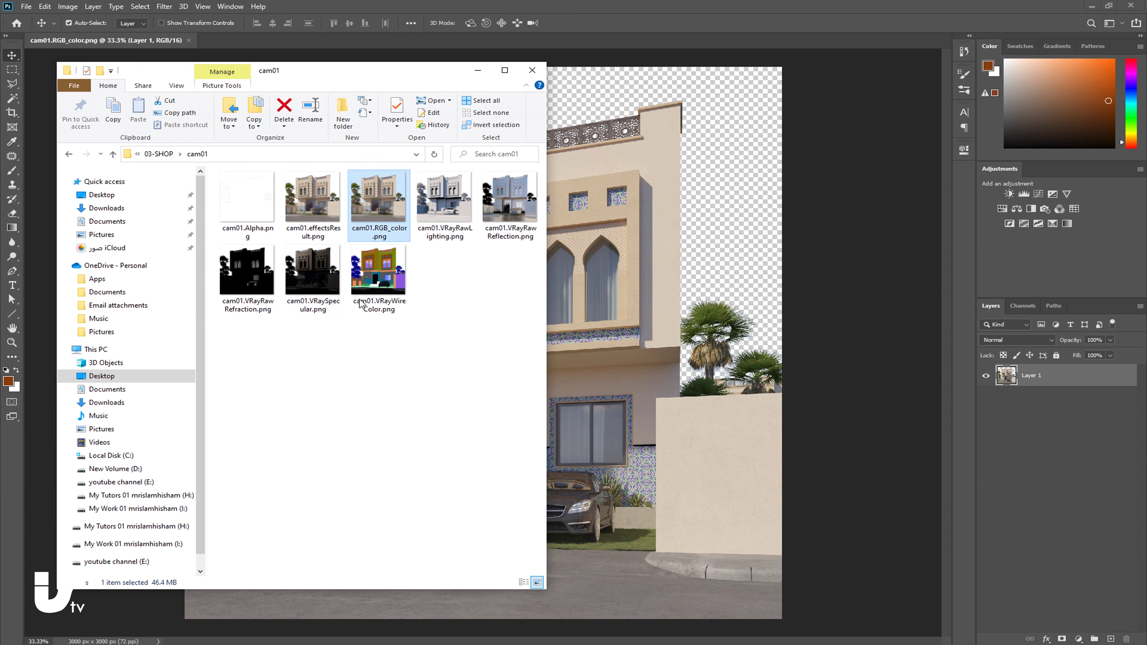
- Place the Lighting through WireColor passes onto the canvas as stacked layers
left_click(449, 233)
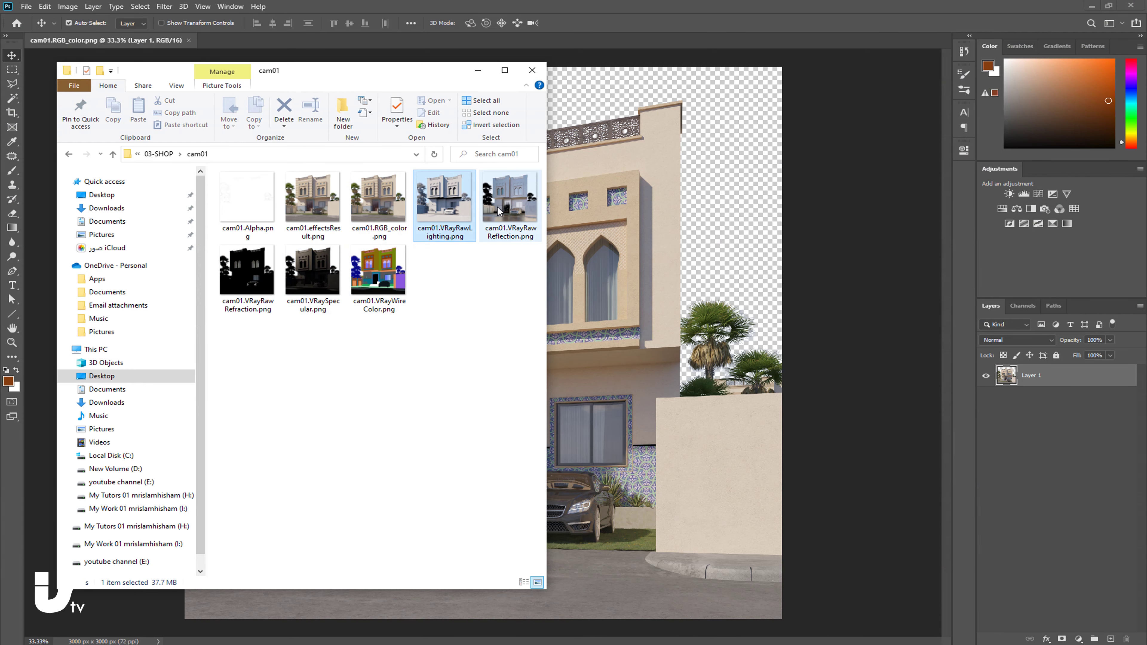
left_click(379, 271, "shift")
left_click_drag(378, 271, 671, 342)
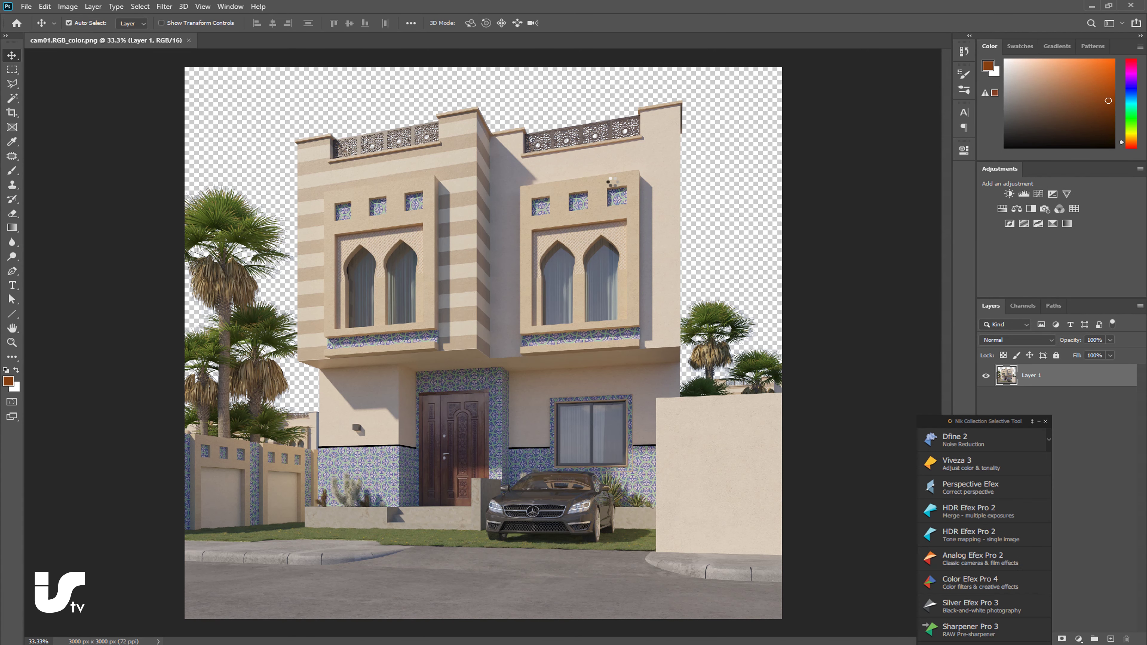
left_click(571, 23)
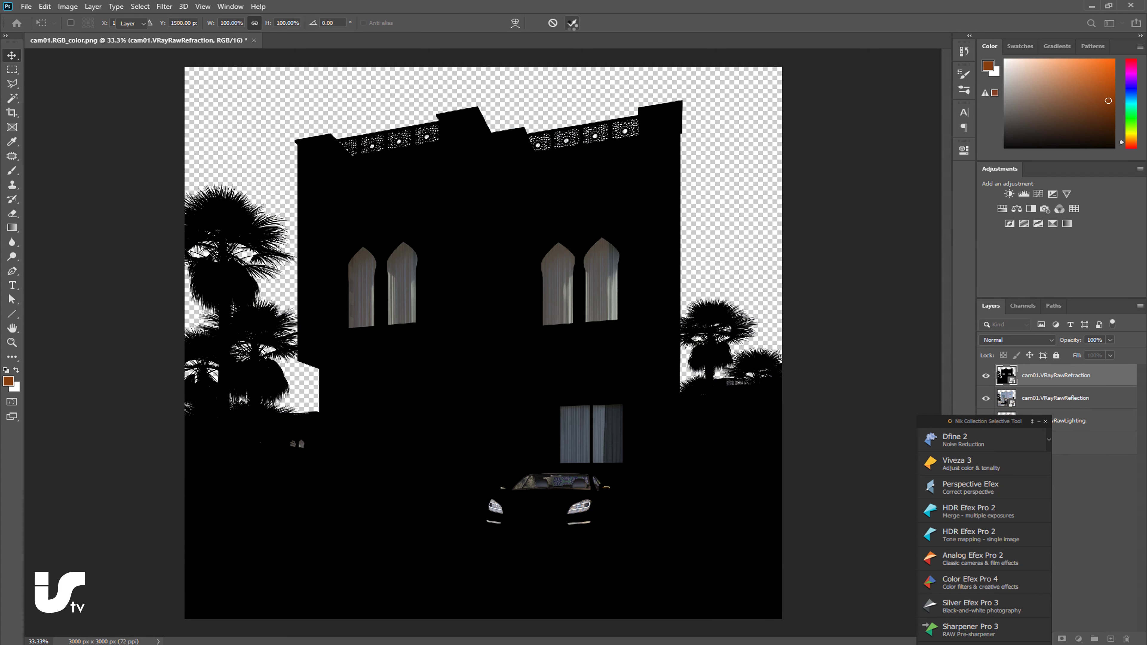
left_click(572, 22)
key("alt+Tab")
left_click_drag(685, 91, 646, 87)
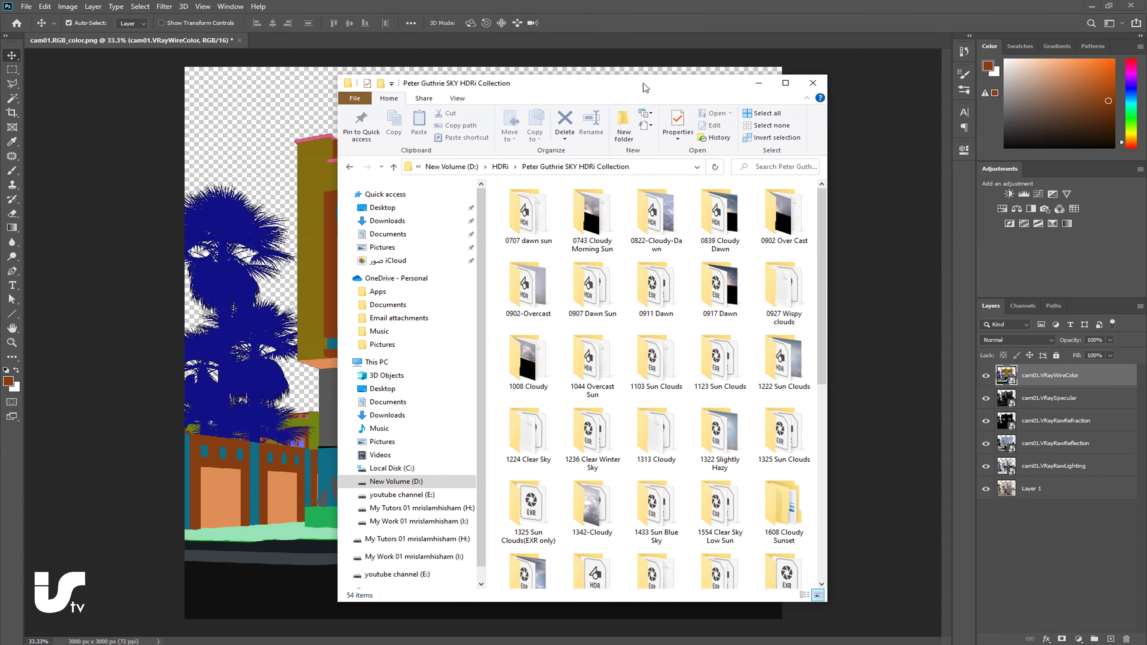
- Maximise Explorer and browse into 1735 Clear Sky > backplates to view the sky photos
scroll(750, 343, "down", 5)
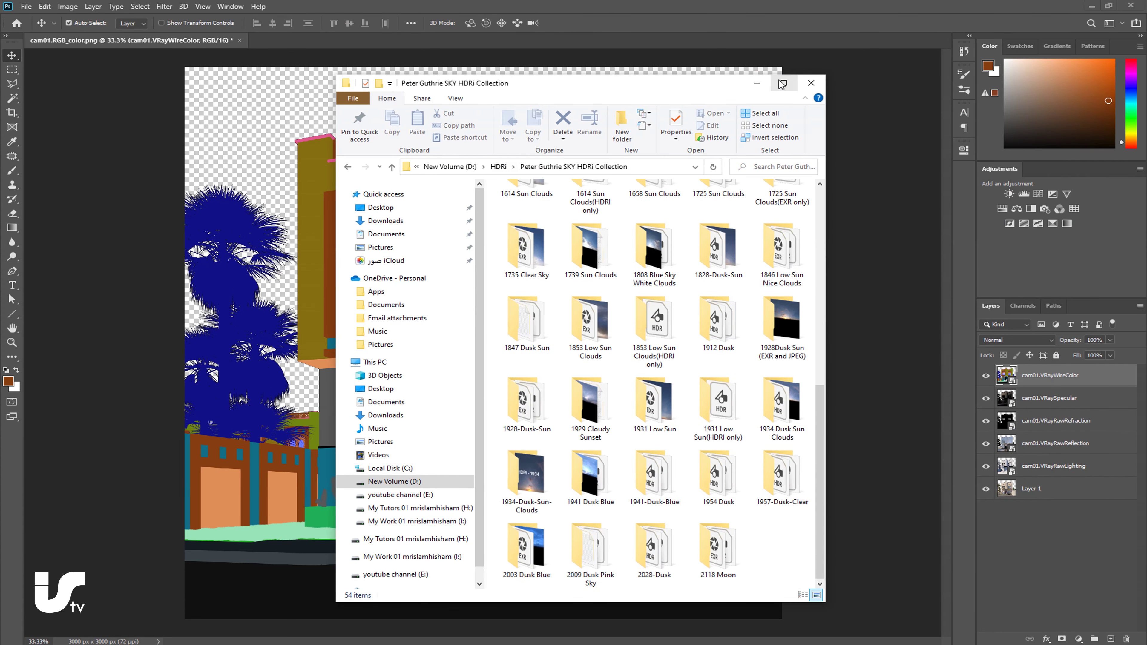
left_click(781, 82)
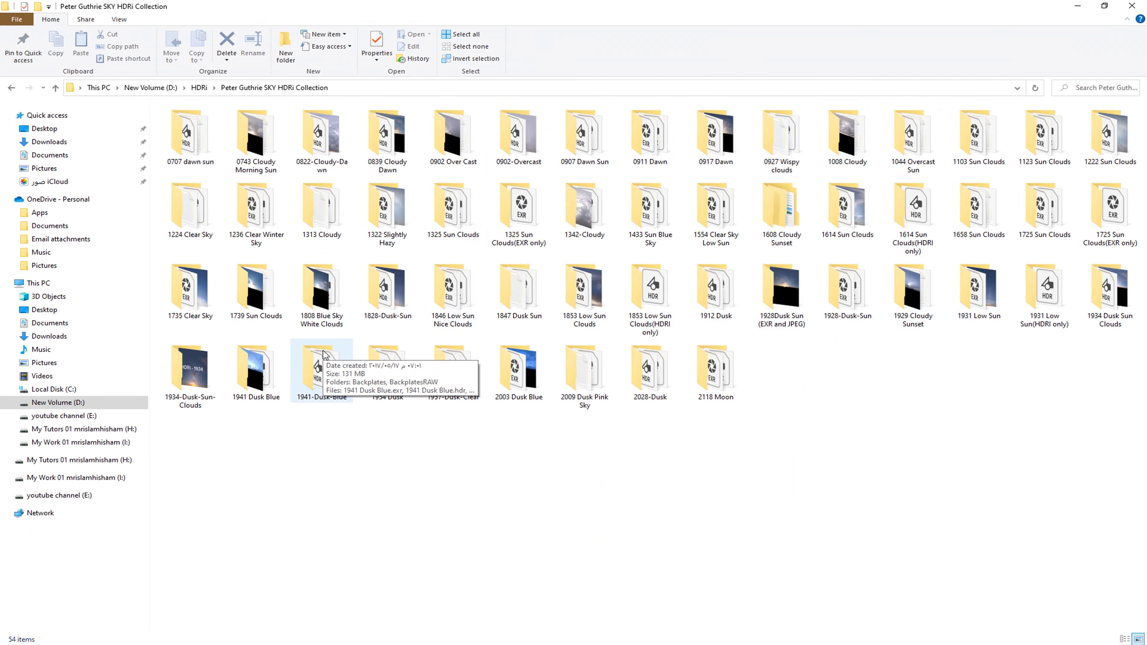
double_click(197, 291)
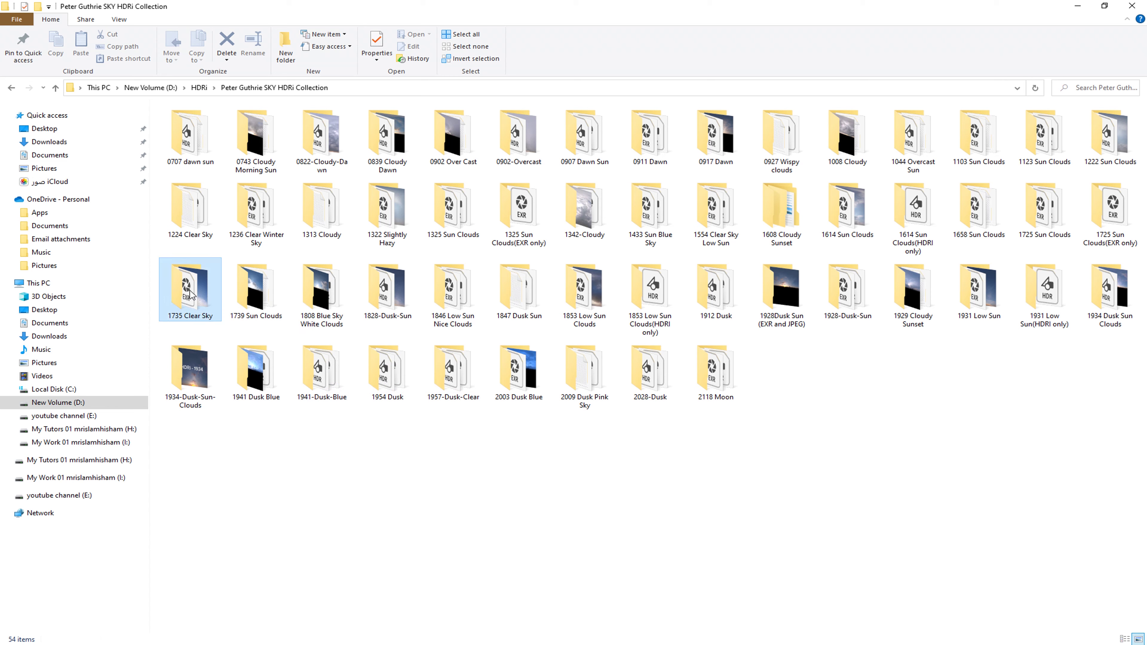
double_click(188, 148)
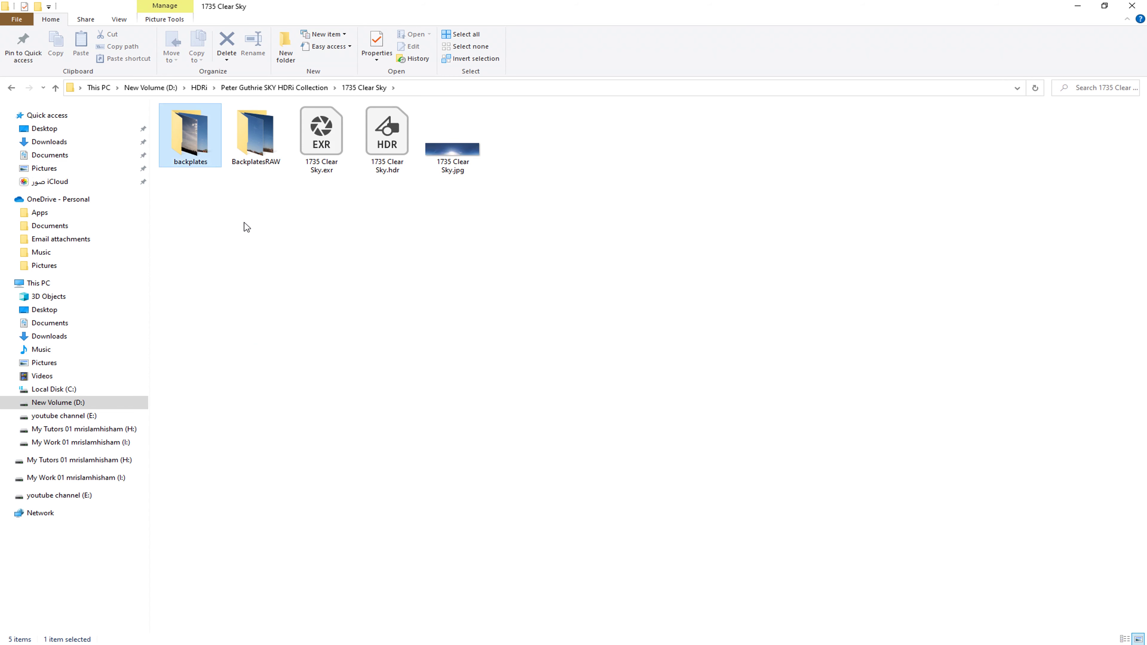
scroll(518, 137, "up", 2, "ctrl")
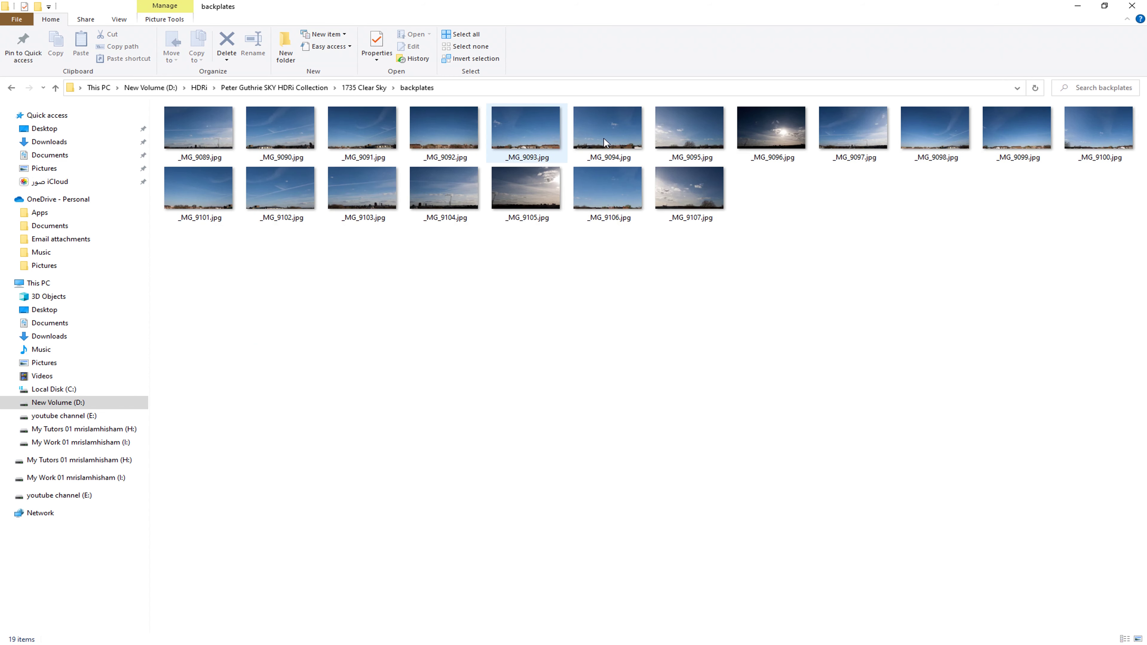
scroll(671, 185, "up", 3, "ctrl")
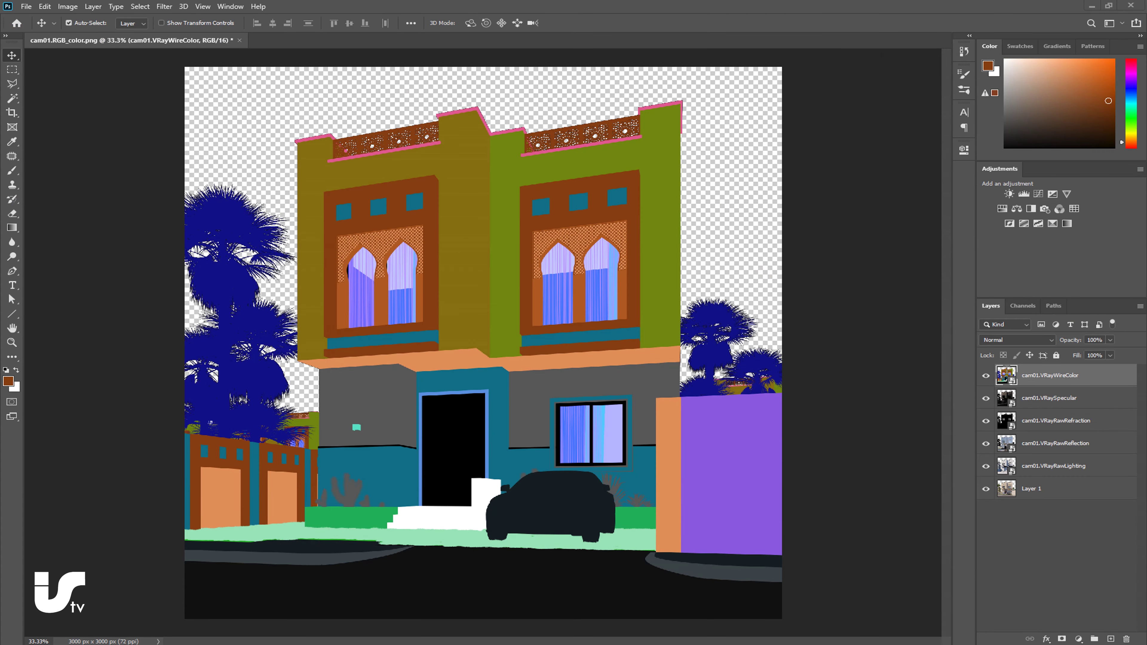
- Hide the WireColor, Specular, Refraction, Reflection and Lighting layers, then maximise the backplates folder
left_click(986, 398)
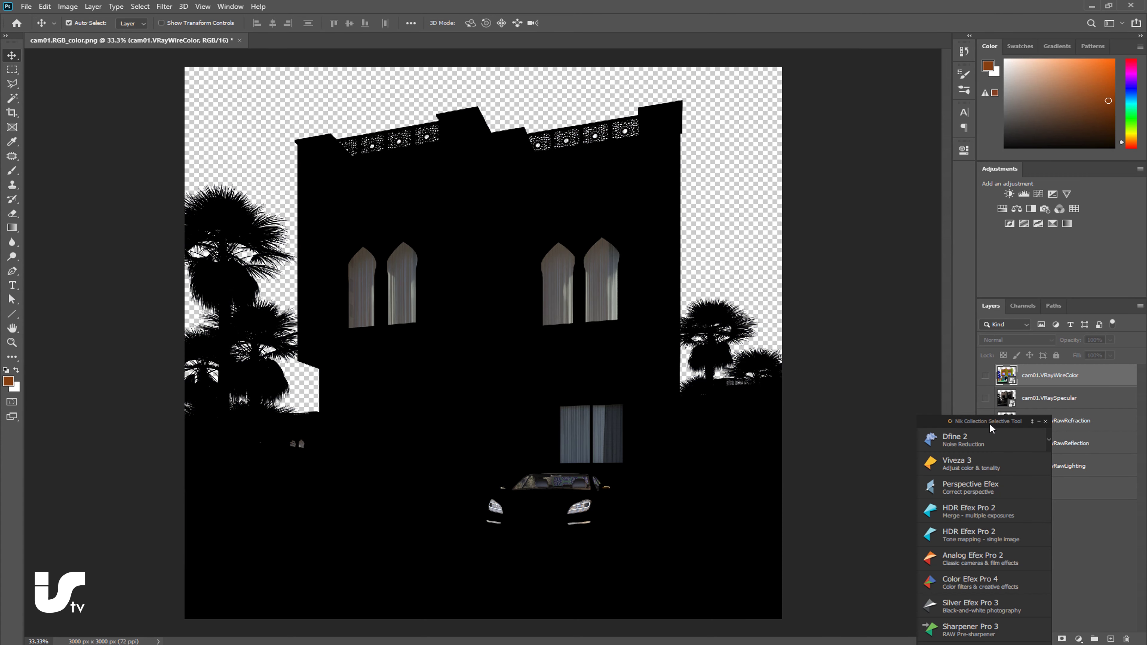
left_click(986, 420)
left_click(986, 443)
left_click(986, 466)
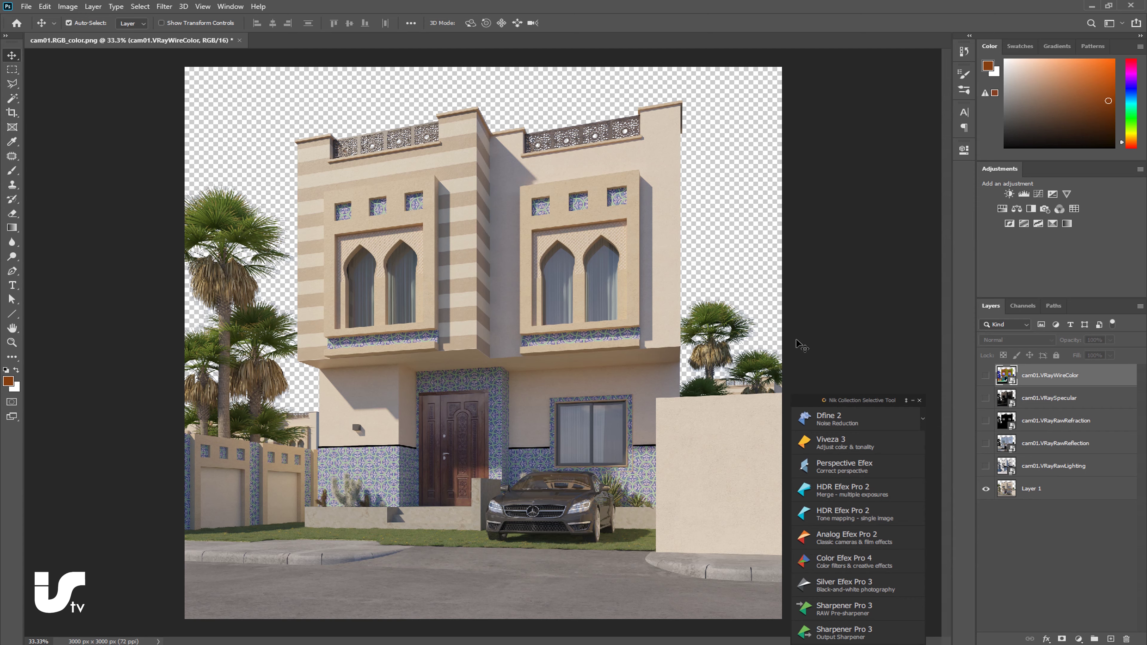
key("alt+Tab")
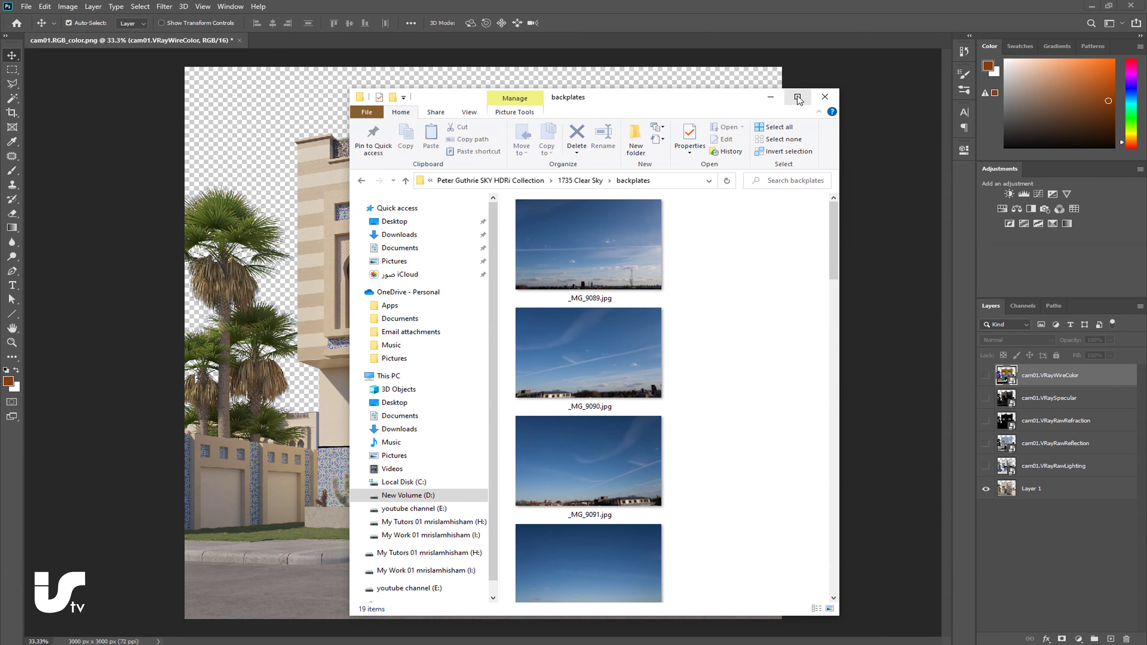
left_click(790, 98)
- Preview sky backplates _MG_9089 through _MG_9093, then move Photo Viewer off the canvas
left_click(263, 143)
double_click(262, 143)
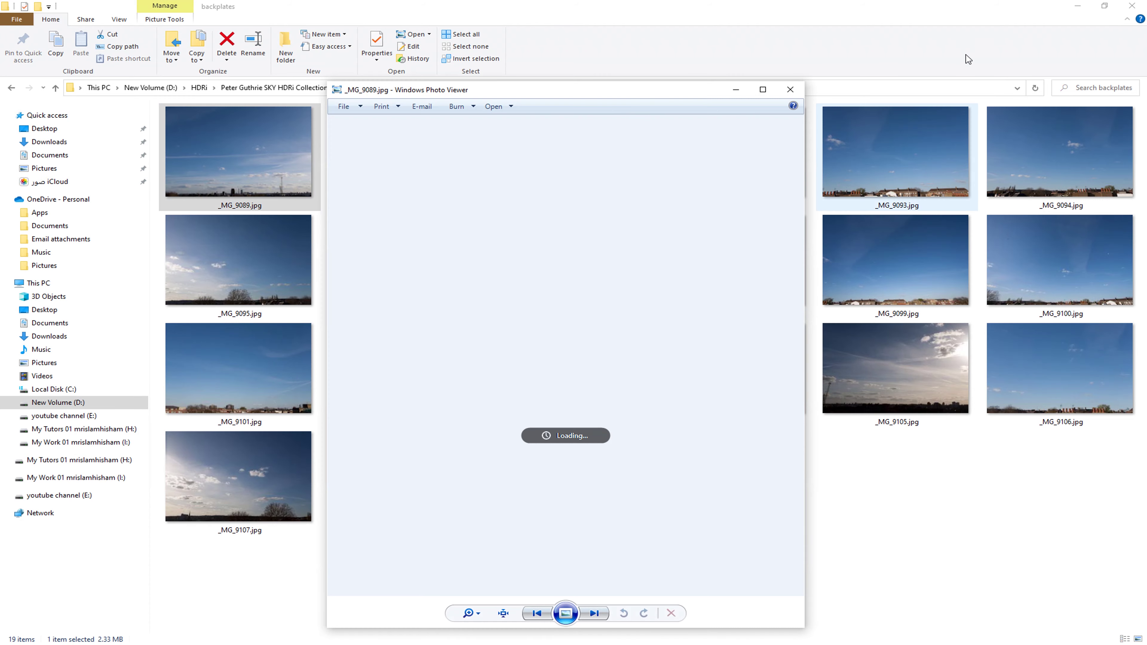
left_click(1083, 7)
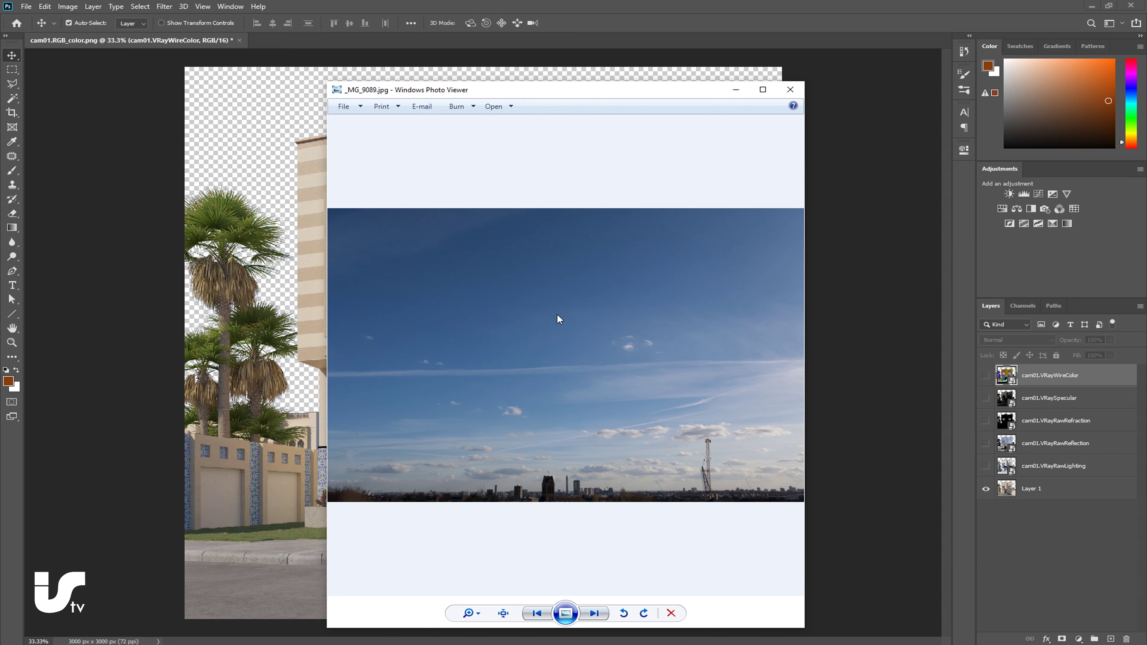
left_click(595, 613)
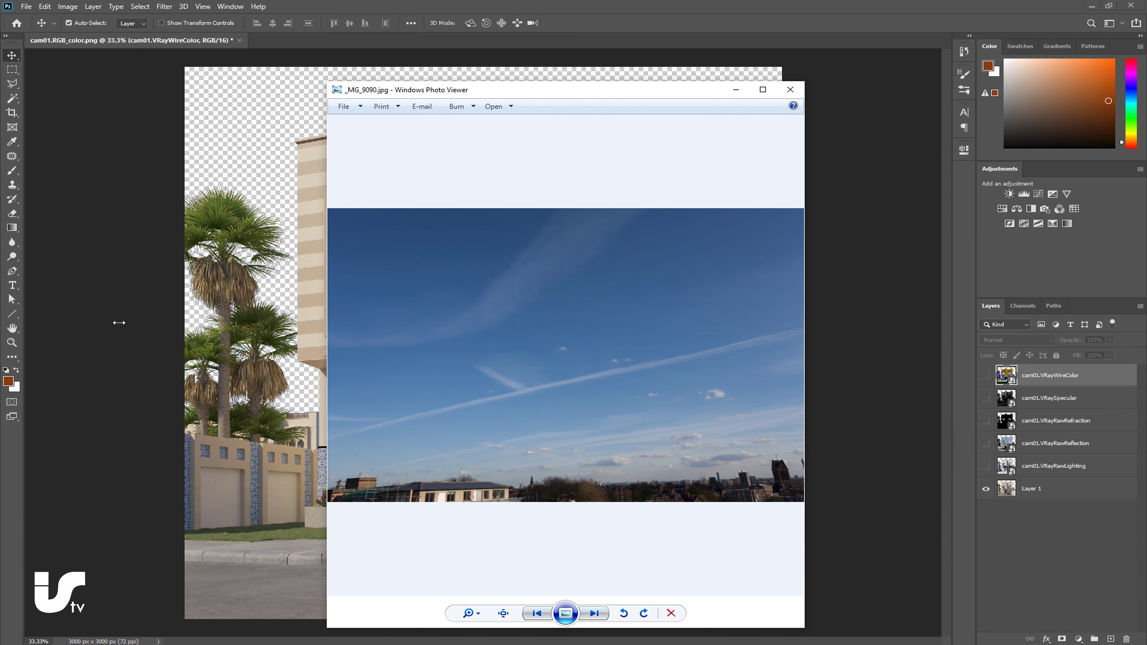
left_click(596, 613)
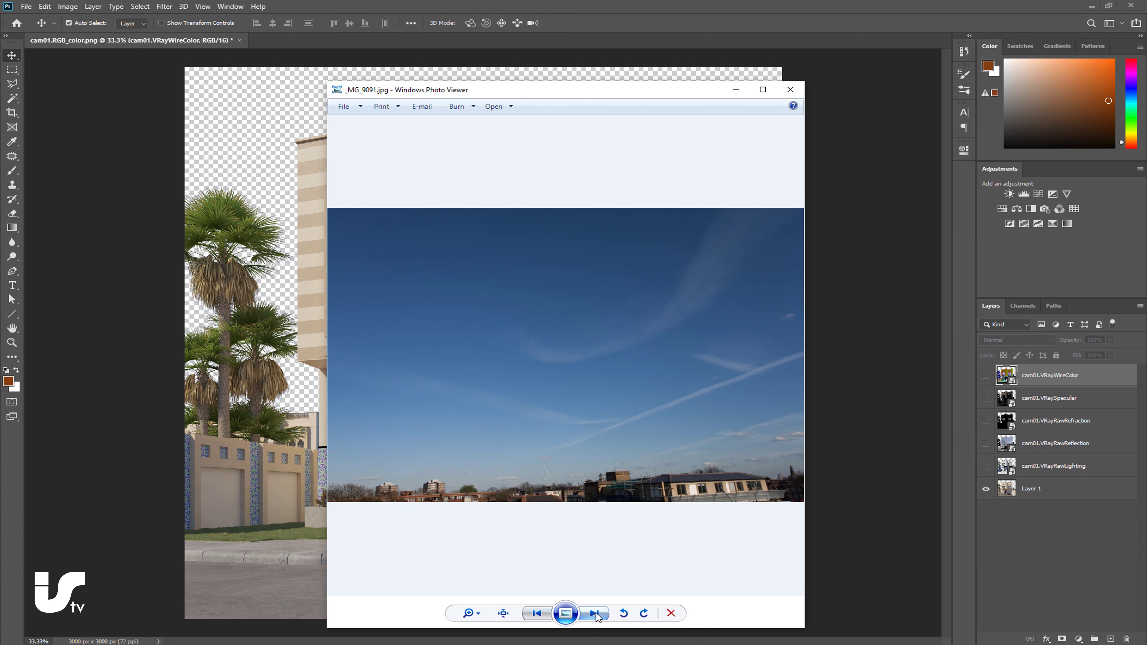
left_click(595, 613)
left_click(596, 612)
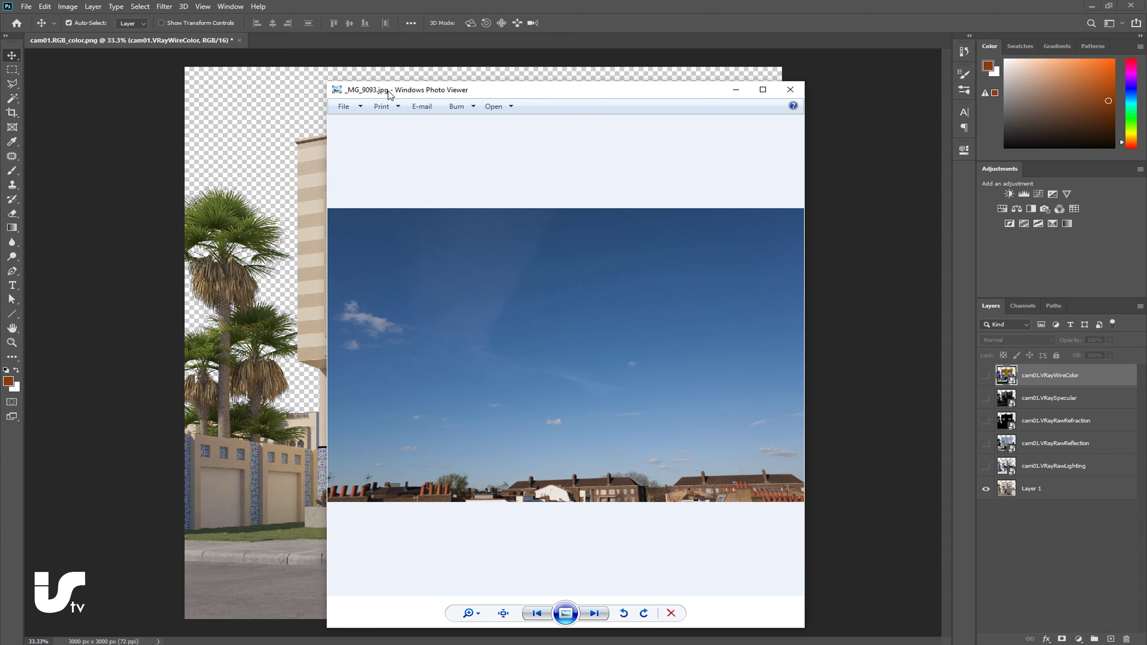
left_click_drag(389, 93, 1123, 94)
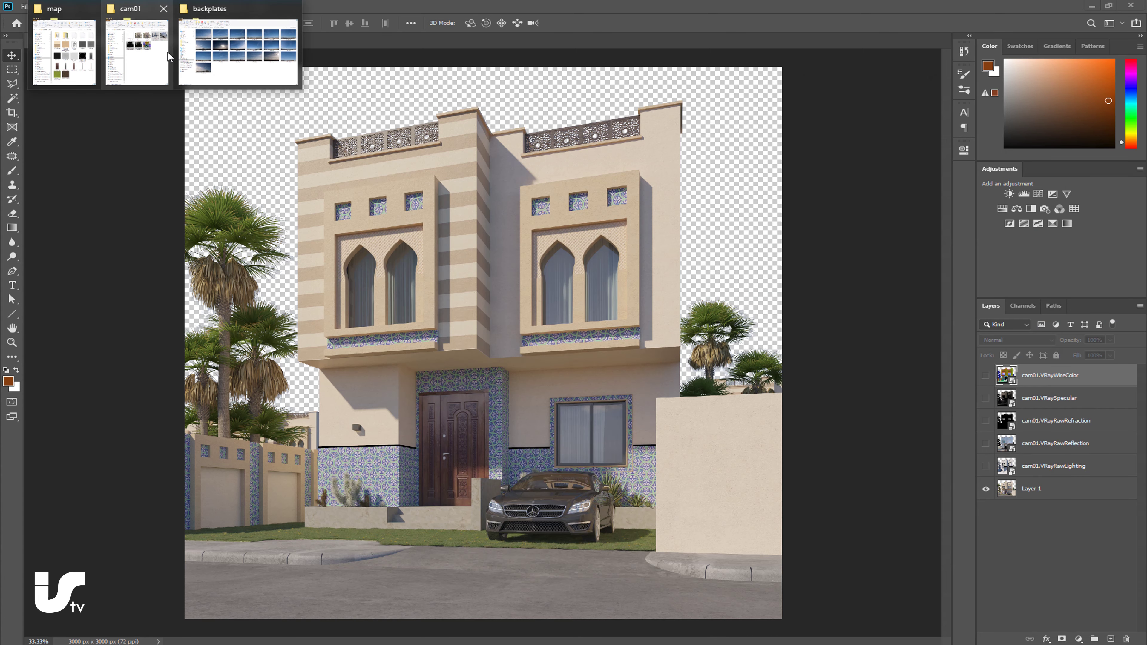
left_click(226, 56)
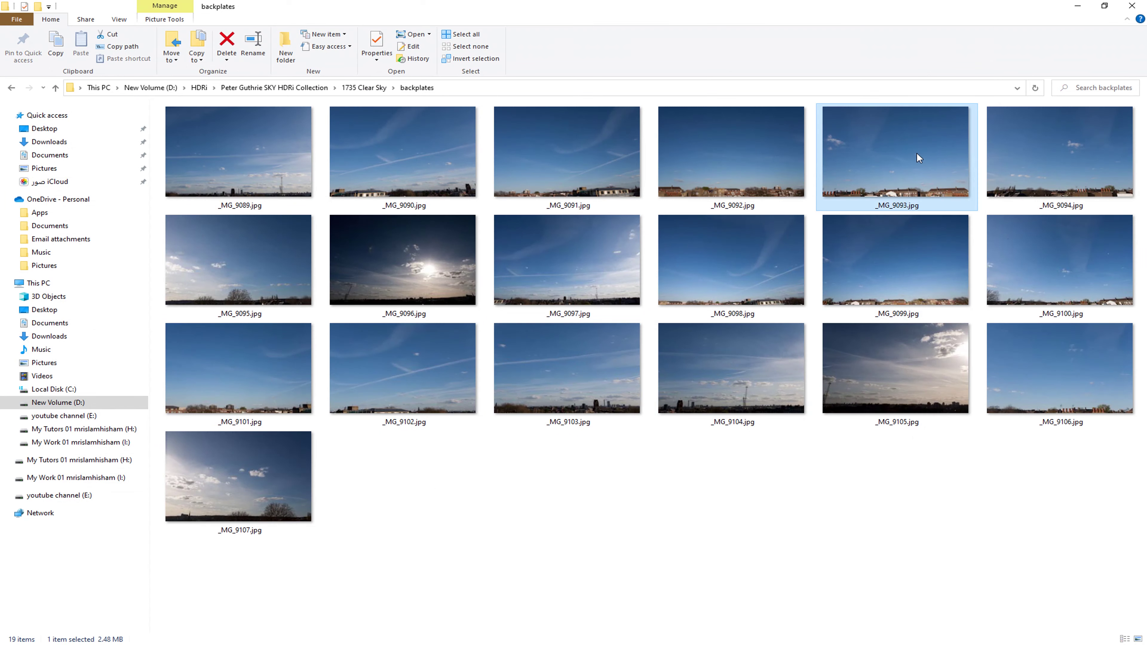
- Place the _MG_9093 sky, enlarge it about 235%, and position it beneath Layer 1
mouse_move(918, 158)
left_mouse_down()
mouse_move(431, 283)
mouse_move(508, 361)
left_mouse_up()
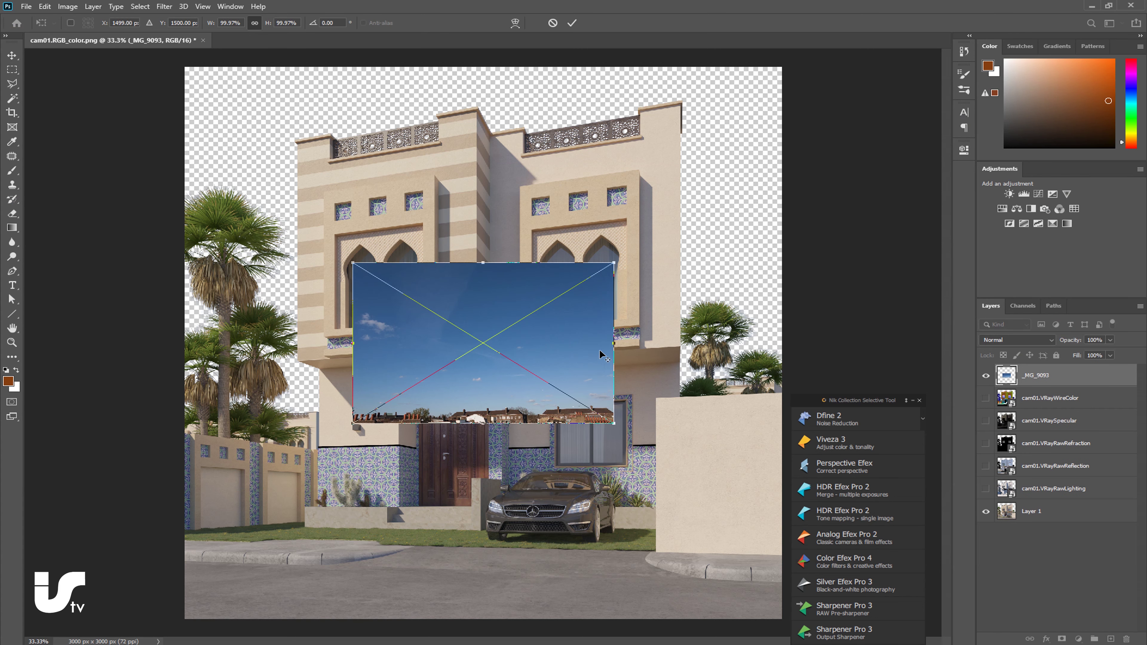
left_click_drag(614, 346, 820, 346, "alt")
mouse_move(684, 356)
left_mouse_down()
mouse_move(682, 186)
mouse_move(682, 254)
left_mouse_up()
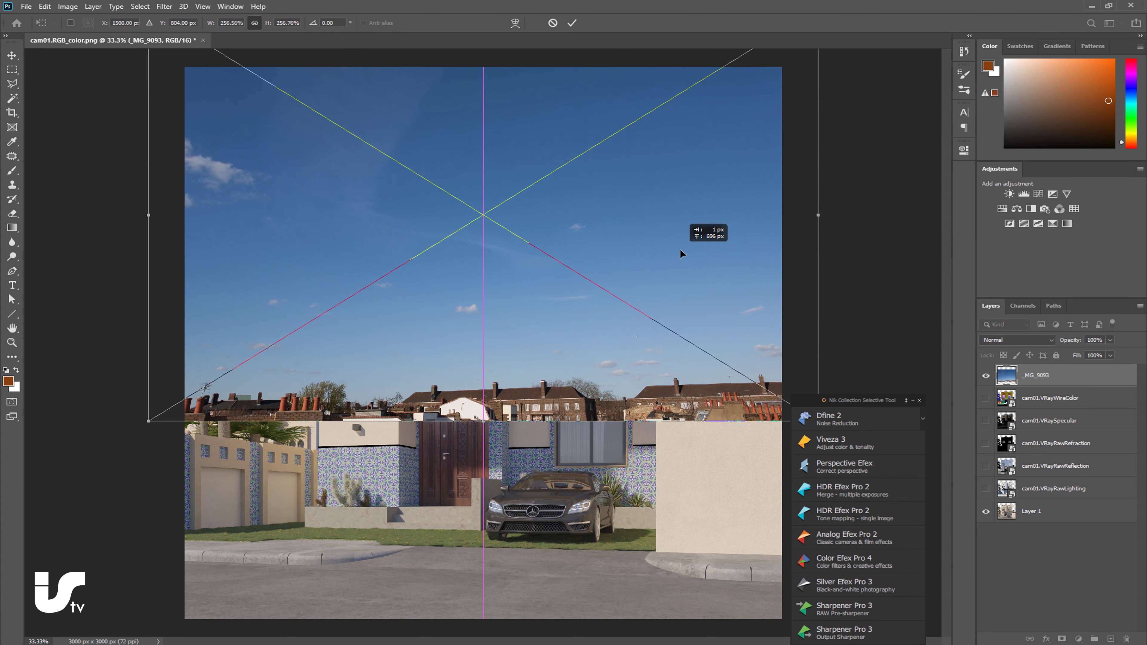
key("Return")
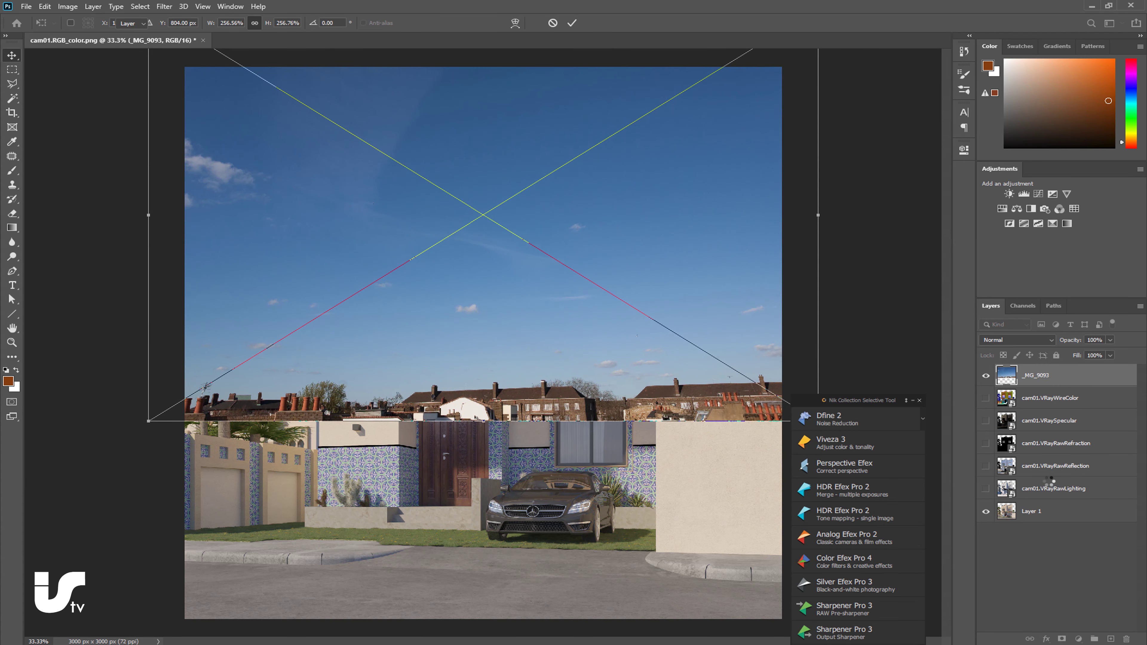
left_click_drag(1049, 377, 1046, 522)
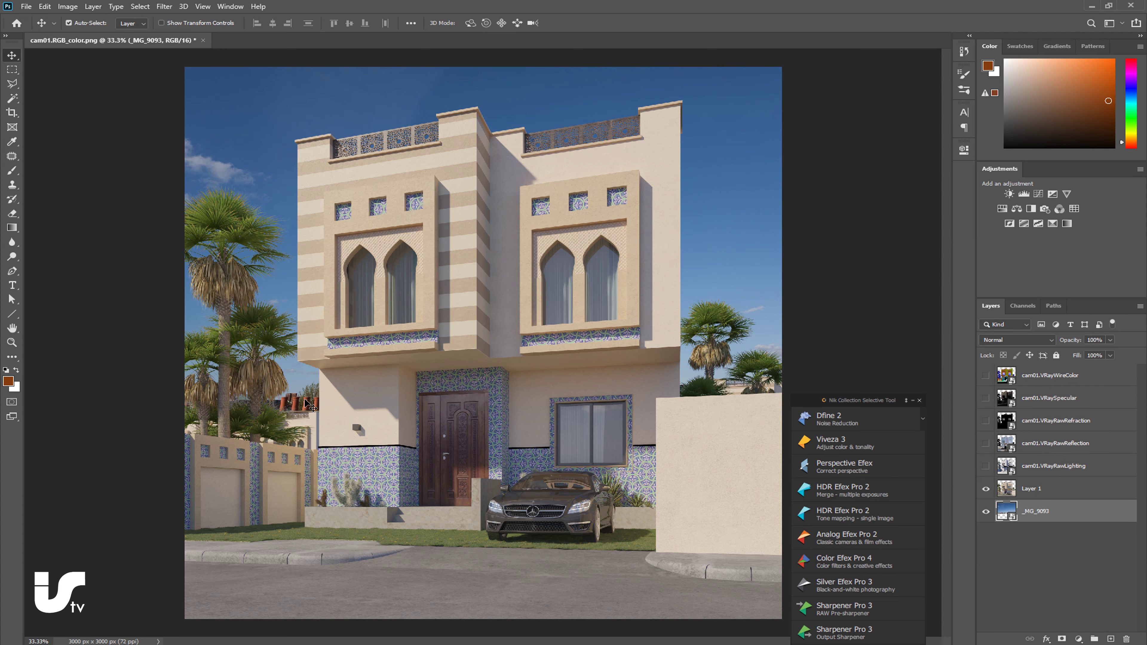
left_click_drag(304, 402, 303, 417)
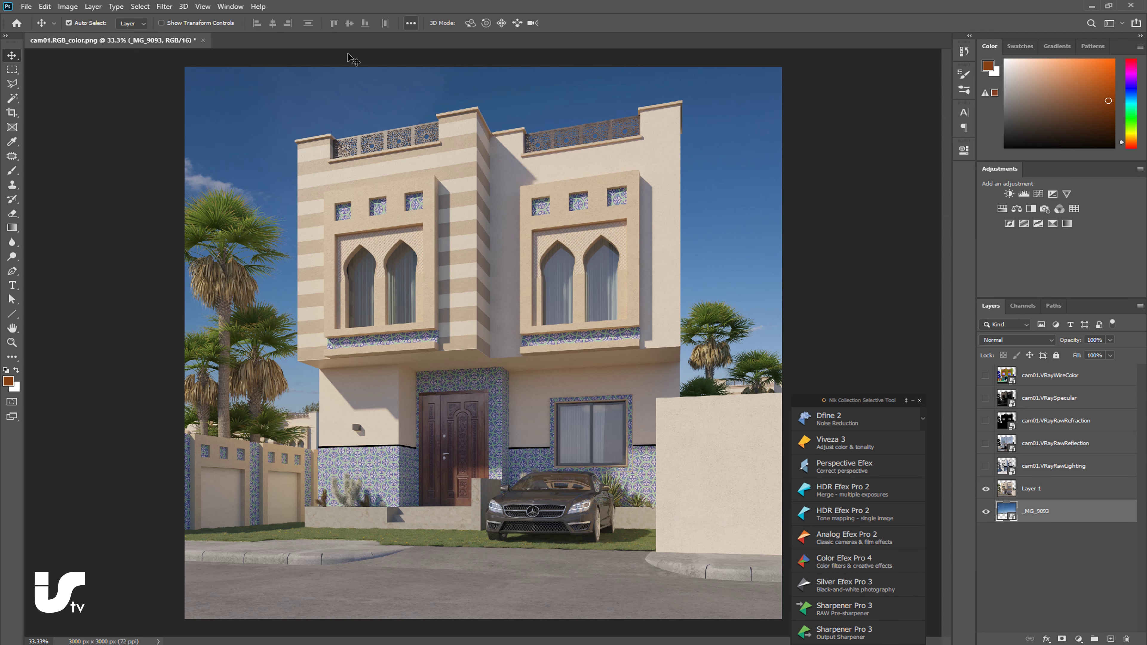
left_click(13, 116)
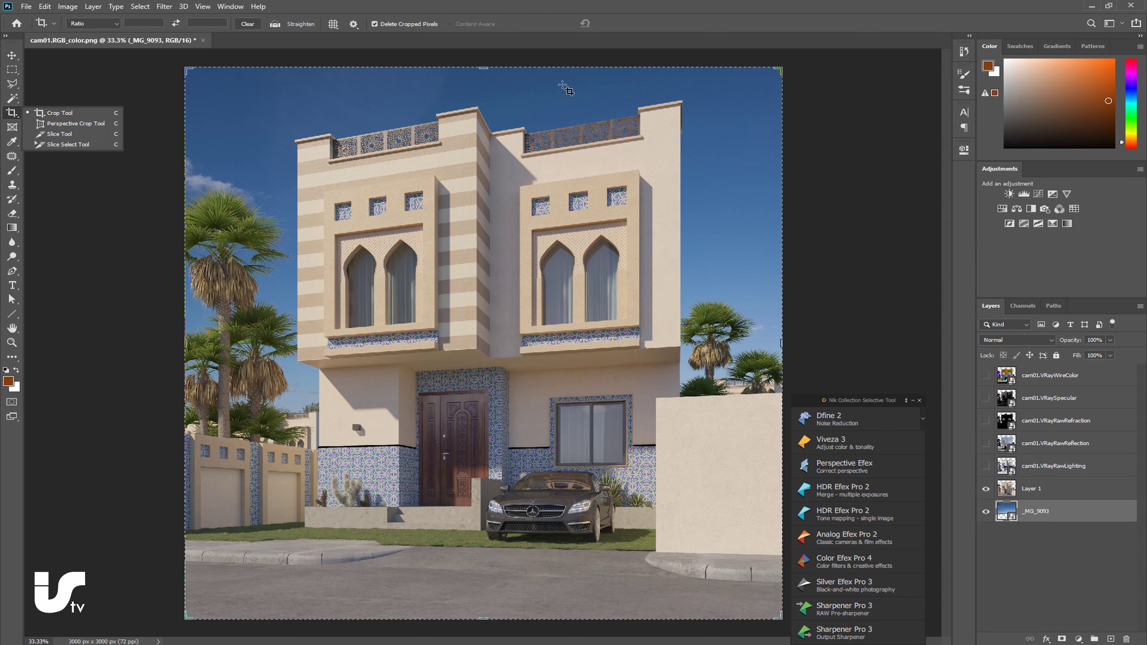
- Drag the top crop edge upward to extend the canvas to 3000 × 3696 px
mouse_move(484, 68)
left_mouse_down()
mouse_move(493, 36)
mouse_move(499, 78)
mouse_move(501, 69)
left_mouse_up()
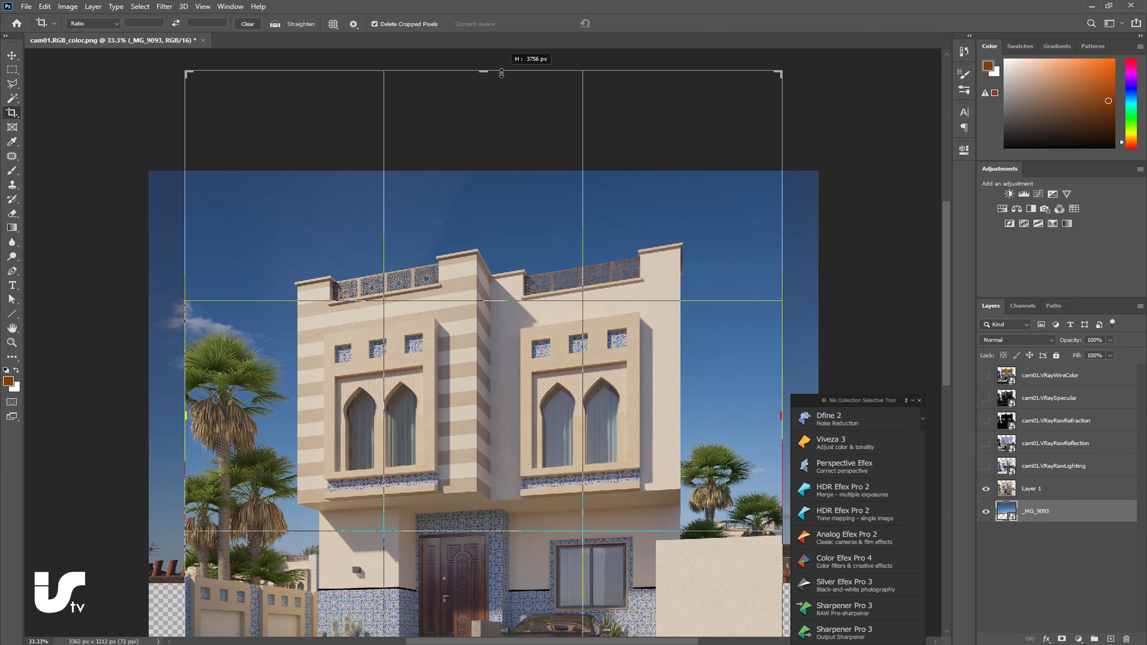
left_click_drag(501, 68, 502, 78)
key("Return")
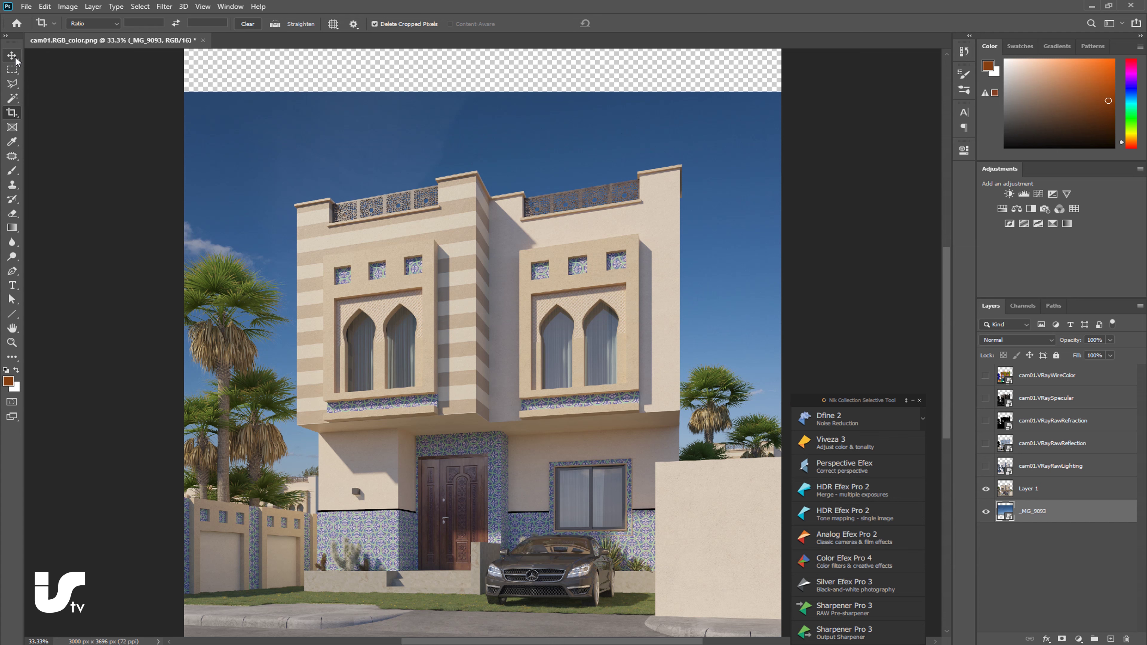
left_click(14, 59)
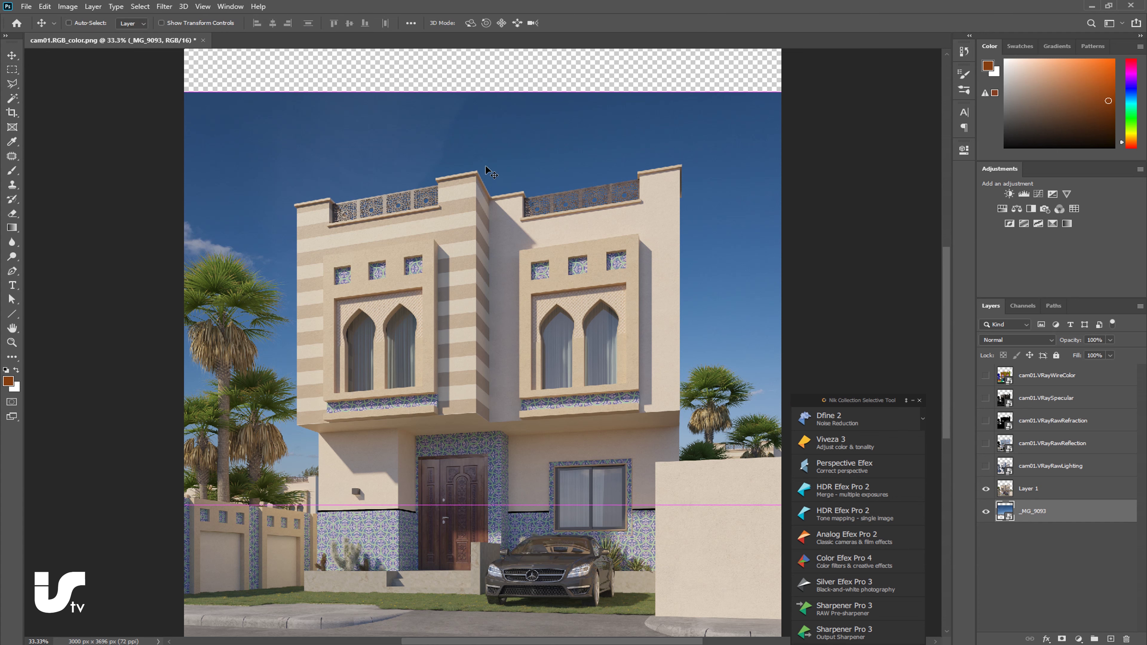
- Scale up the _MG_9093 sky photo and move it to fill the top strip
key("ctrl+t")
mouse_move(484, 93)
left_mouse_down()
mouse_move(491, 44)
mouse_move(485, 66)
left_mouse_up()
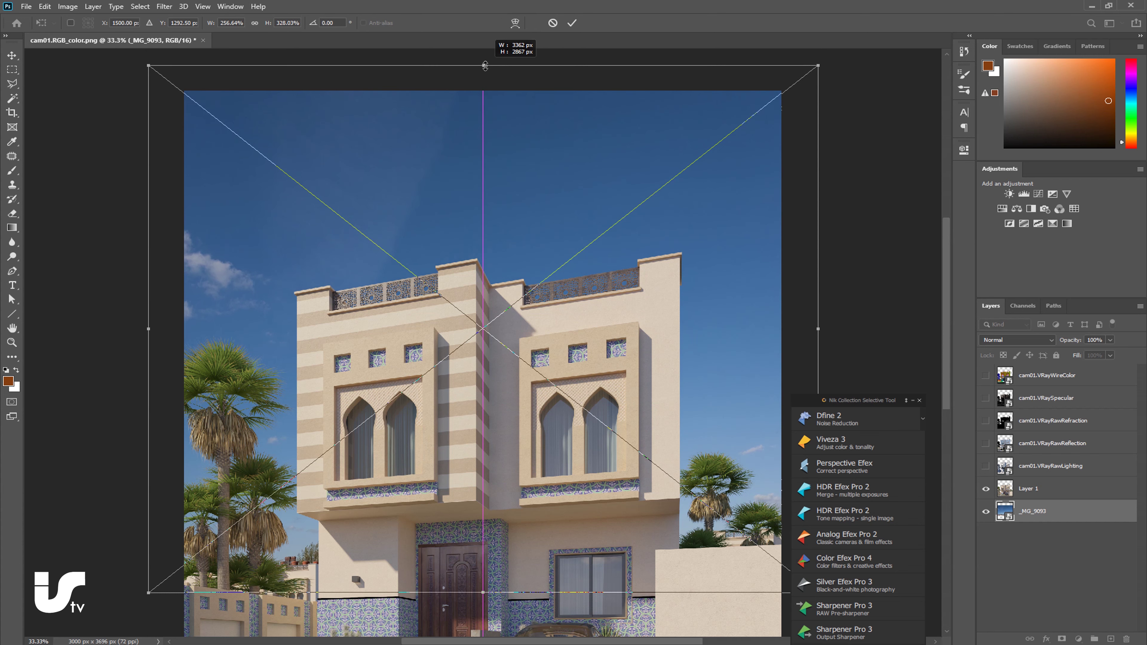
left_click_drag(485, 66, 484, 58)
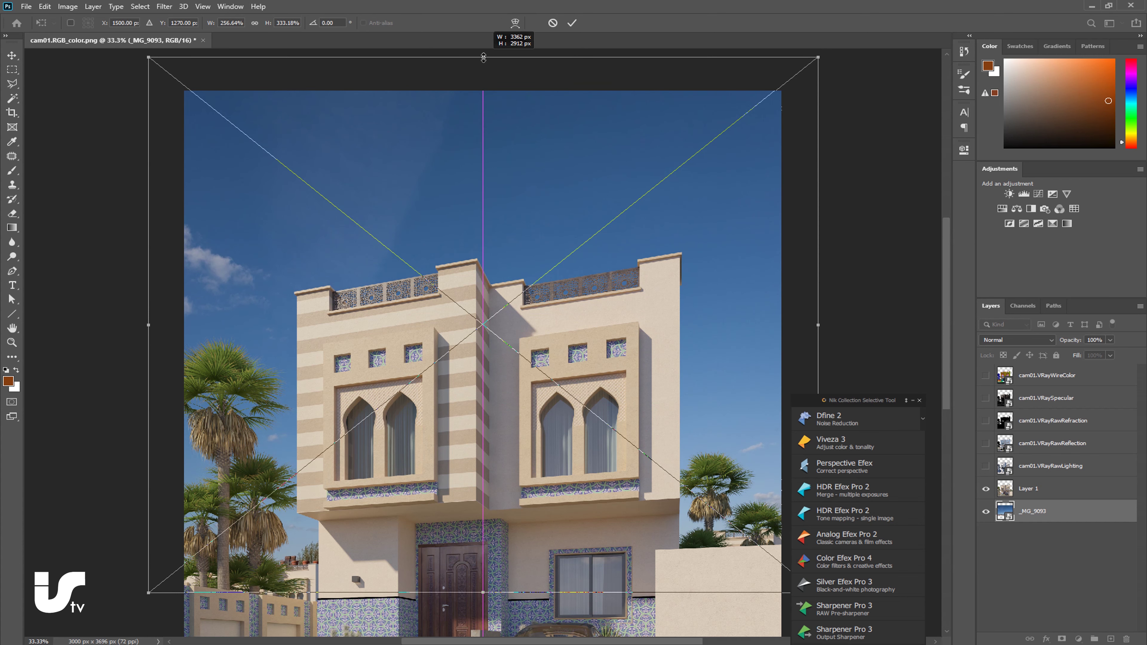
left_click_drag(484, 58, 484, 58)
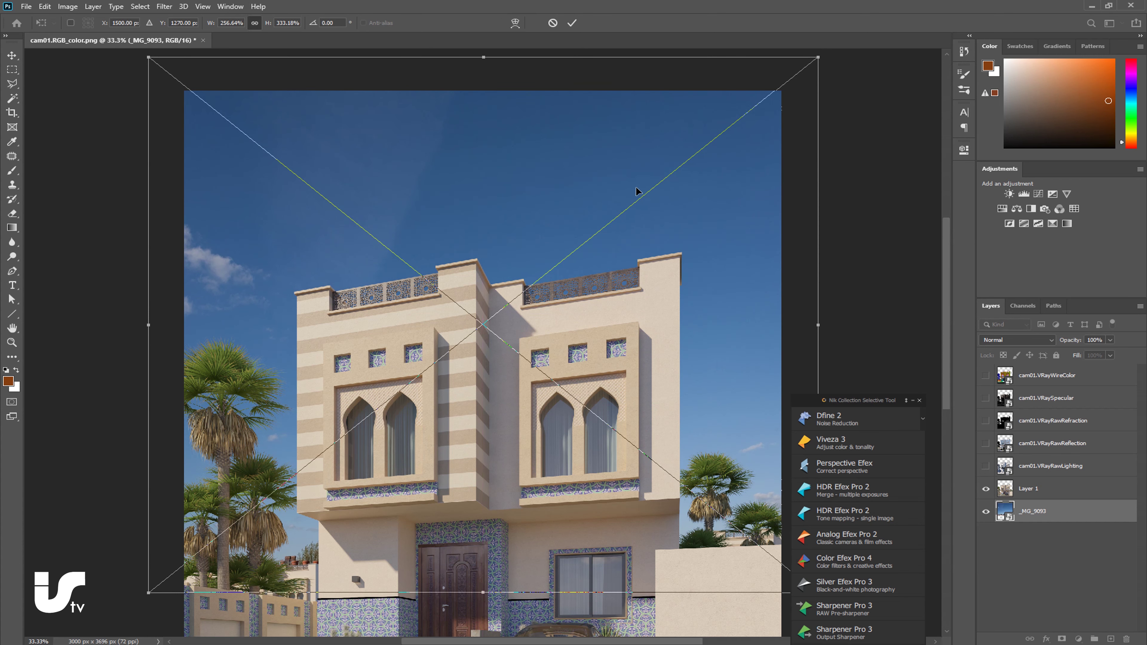
left_click_drag(823, 325, 837, 325, "alt")
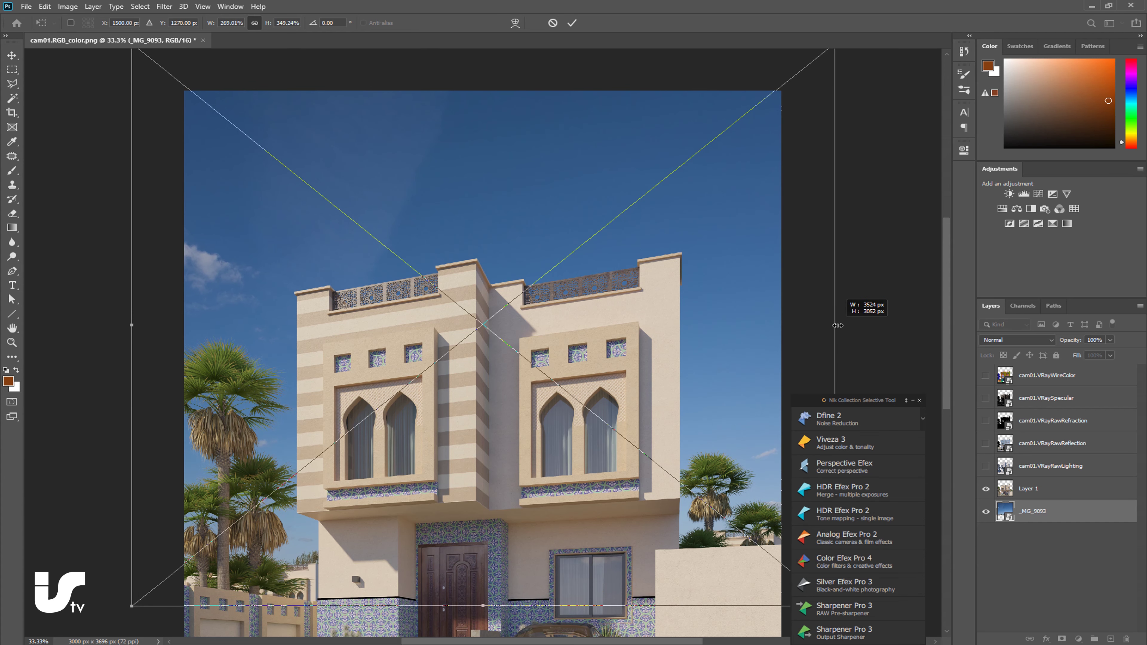
left_click_drag(838, 325, 842, 325, "alt")
mouse_move(543, 202)
left_mouse_down()
mouse_move(466, 226)
mouse_move(486, 223)
left_mouse_up()
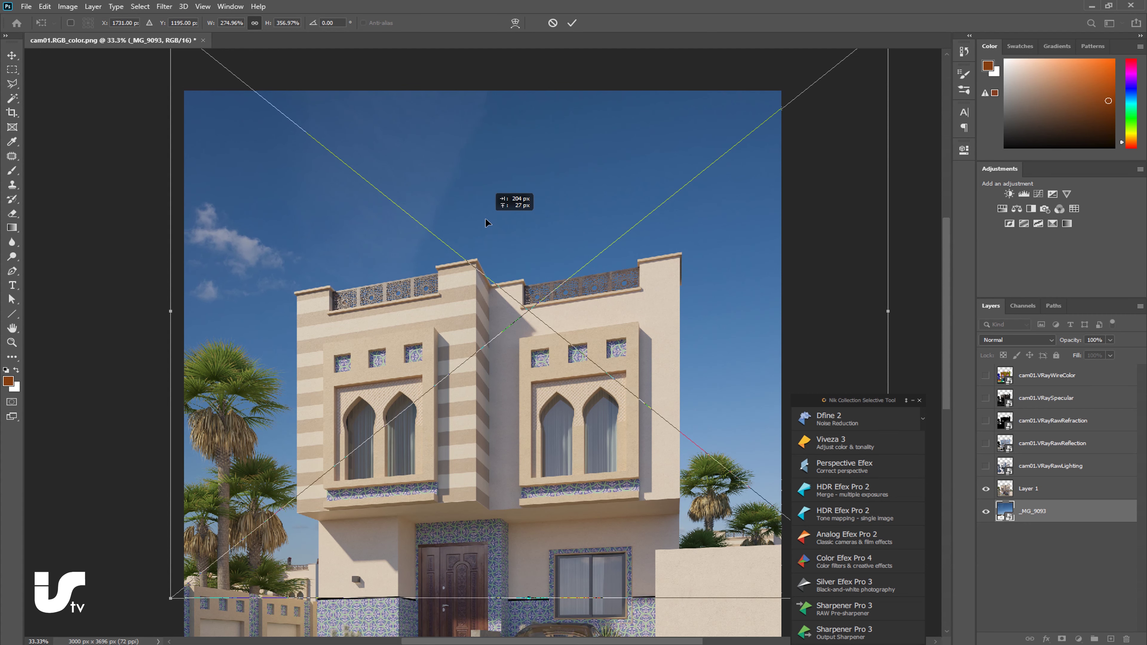
left_click(572, 22)
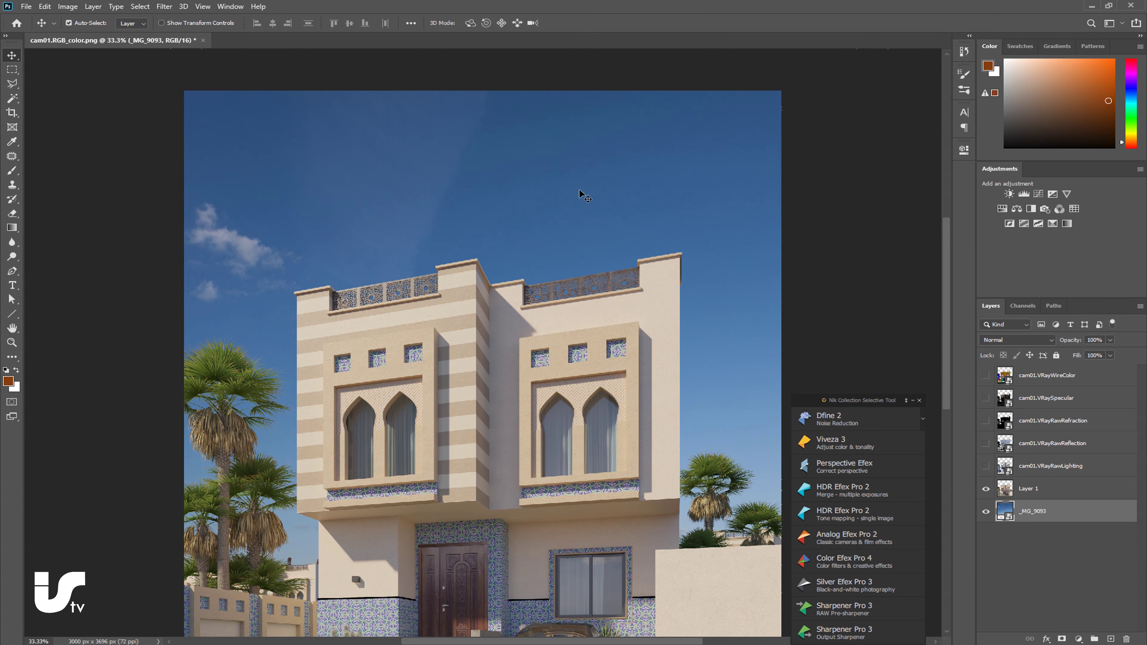
scroll(578, 213, "down", 1, "alt")
scroll(569, 222, "down", 1, "alt")
scroll(551, 217, "up", 1, "alt")
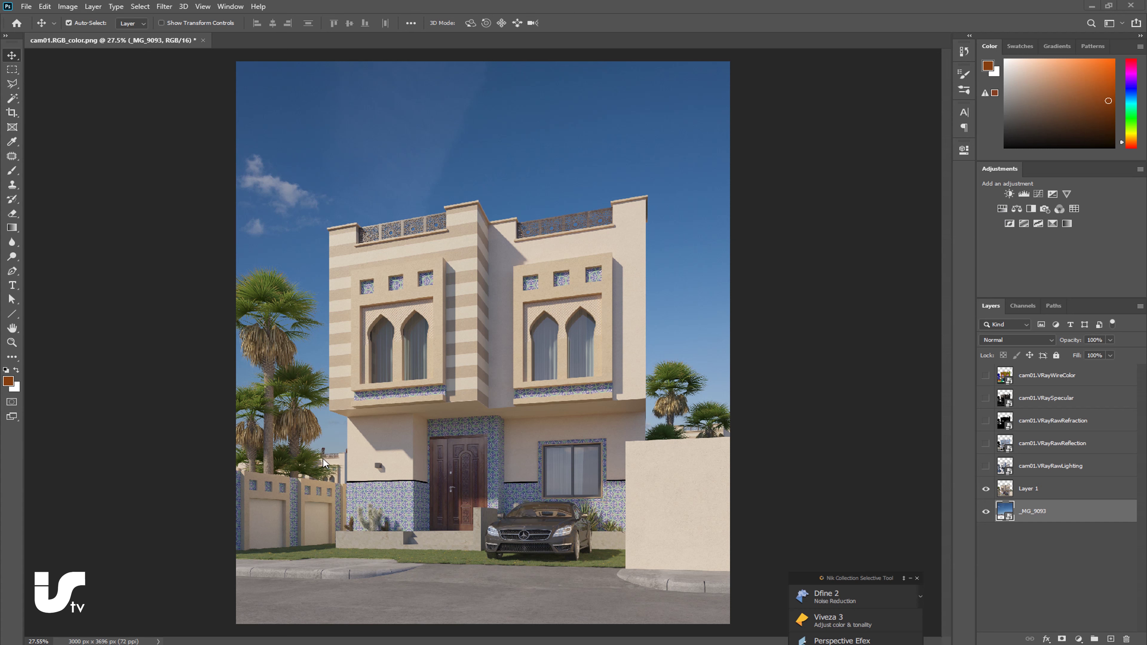
- Add a Brightness/Contrast adjustment layer with brightness 45 and contrast 19
left_click(1009, 193)
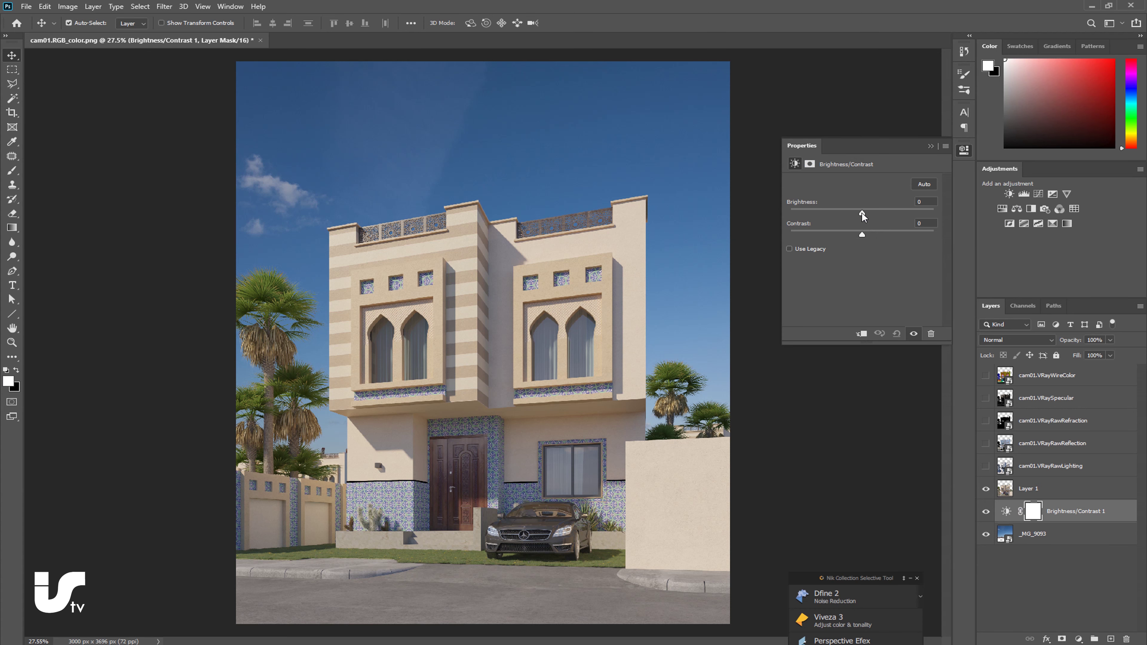
left_click_drag(865, 214, 876, 215)
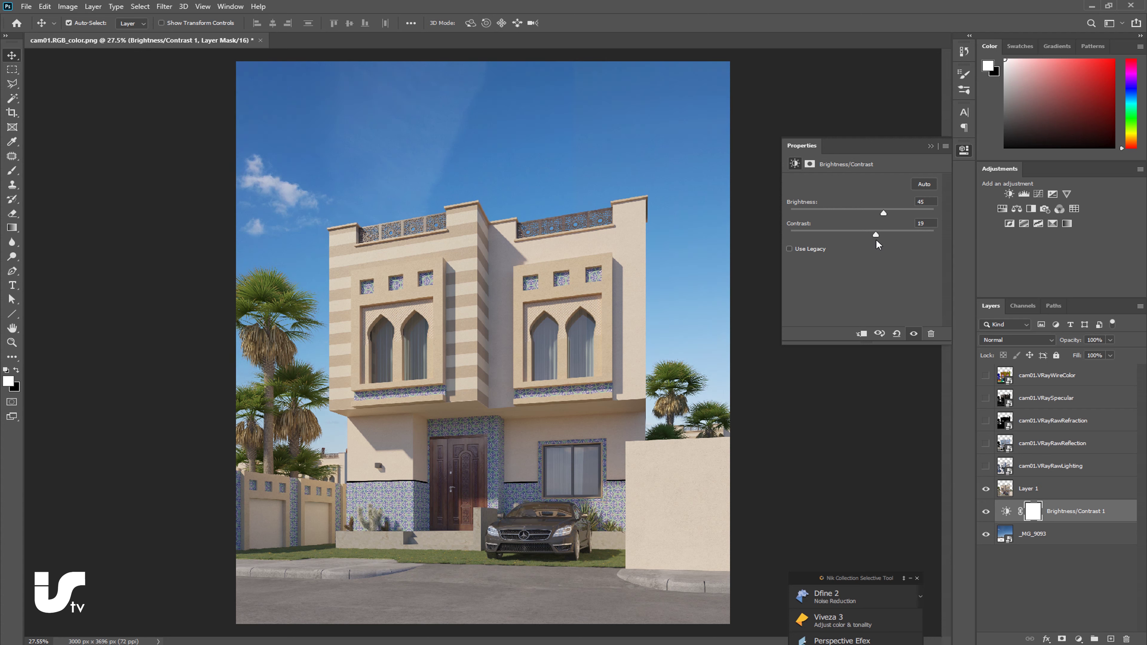
left_click(930, 146)
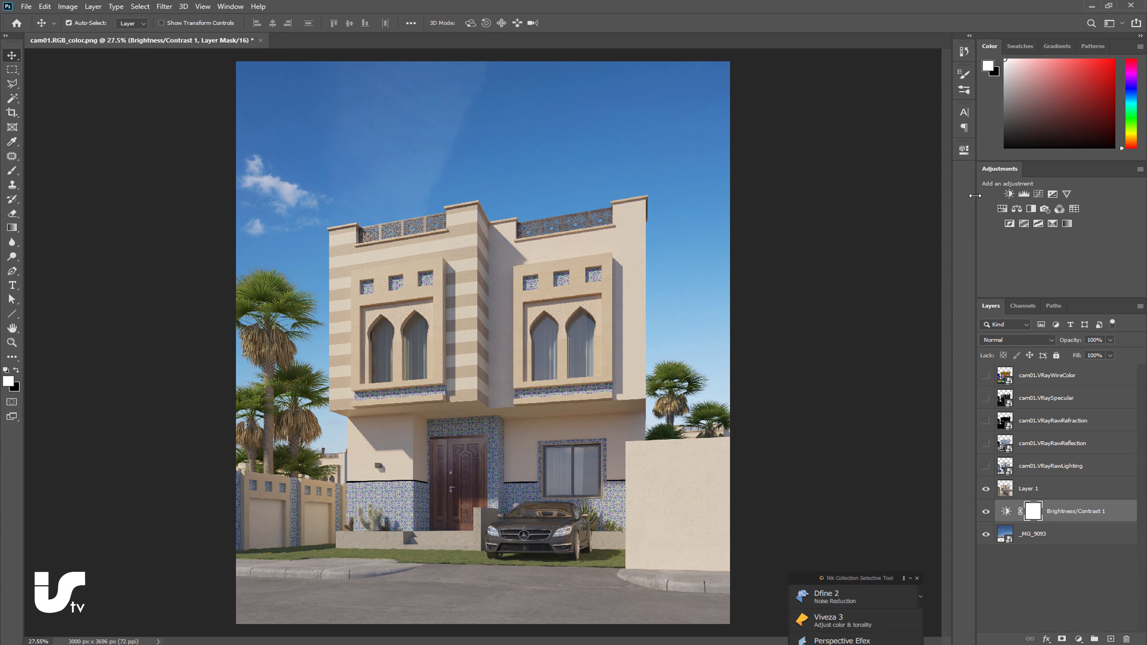
- Add a Hue/Saturation adjustment layer lowering saturation to -22
left_click(1002, 209)
left_click_drag(862, 247, 855, 246)
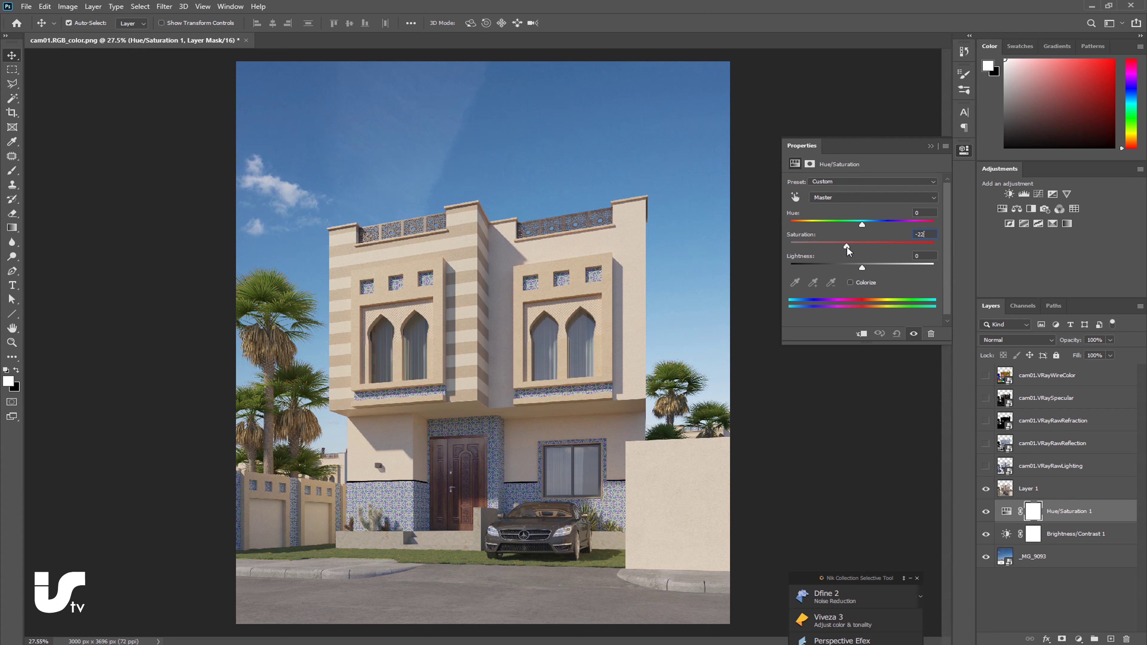
left_click(933, 145)
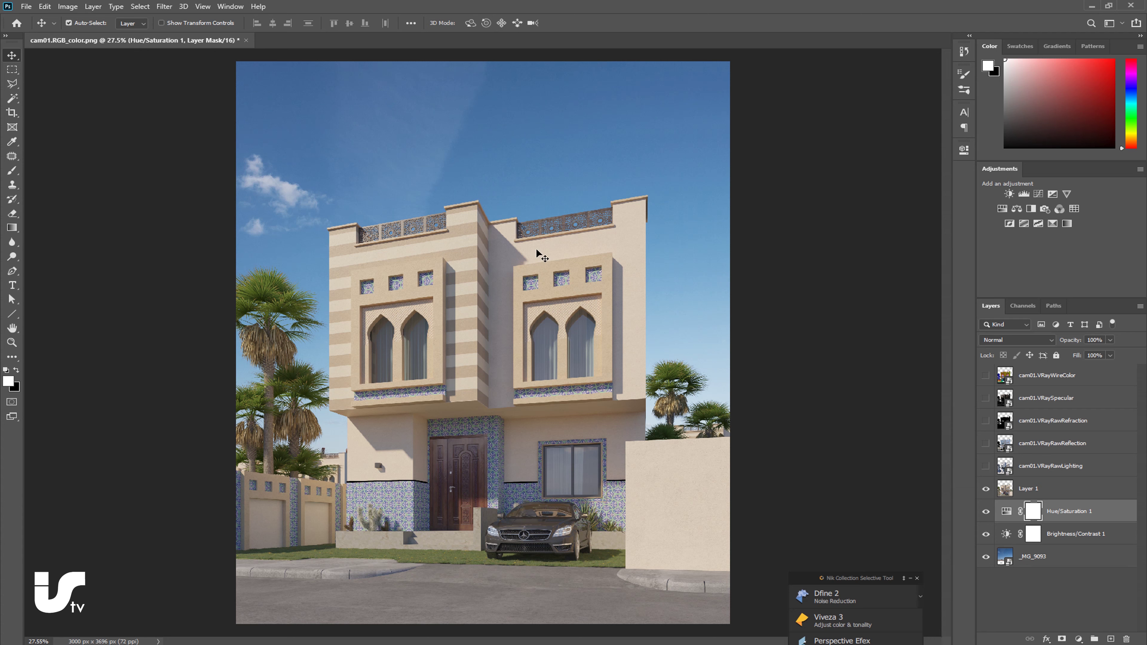
left_click(1049, 489)
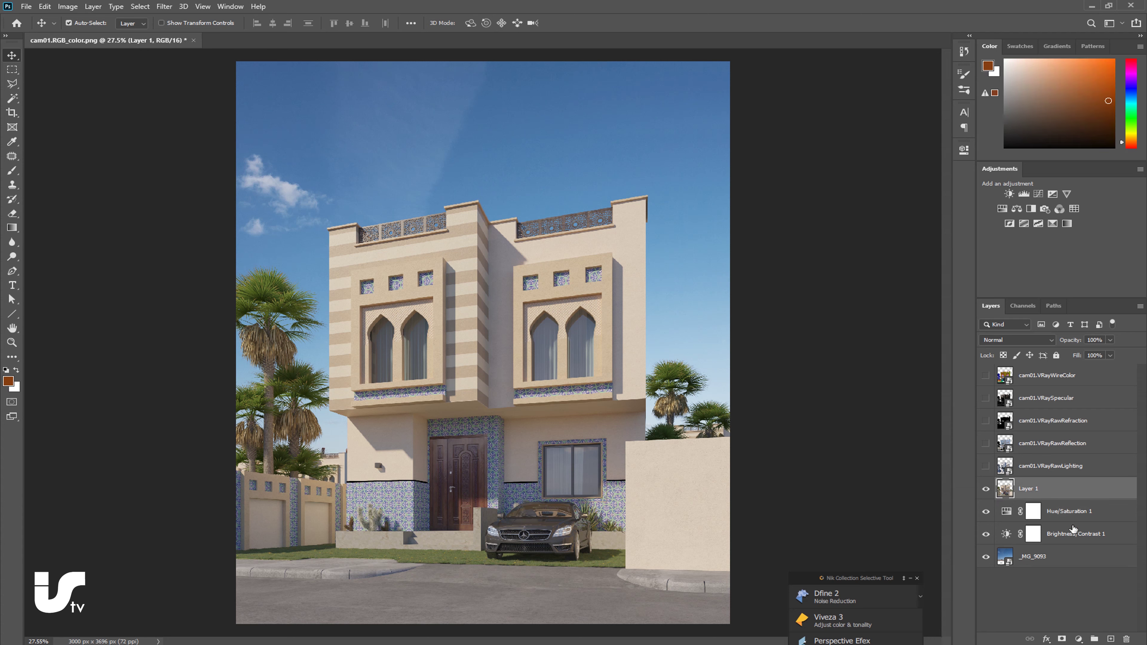
- Show VRaySpecular above Layer 1 in Screen at 37% fill, then show VRayWireColor
left_click_drag(1062, 404, 1066, 473)
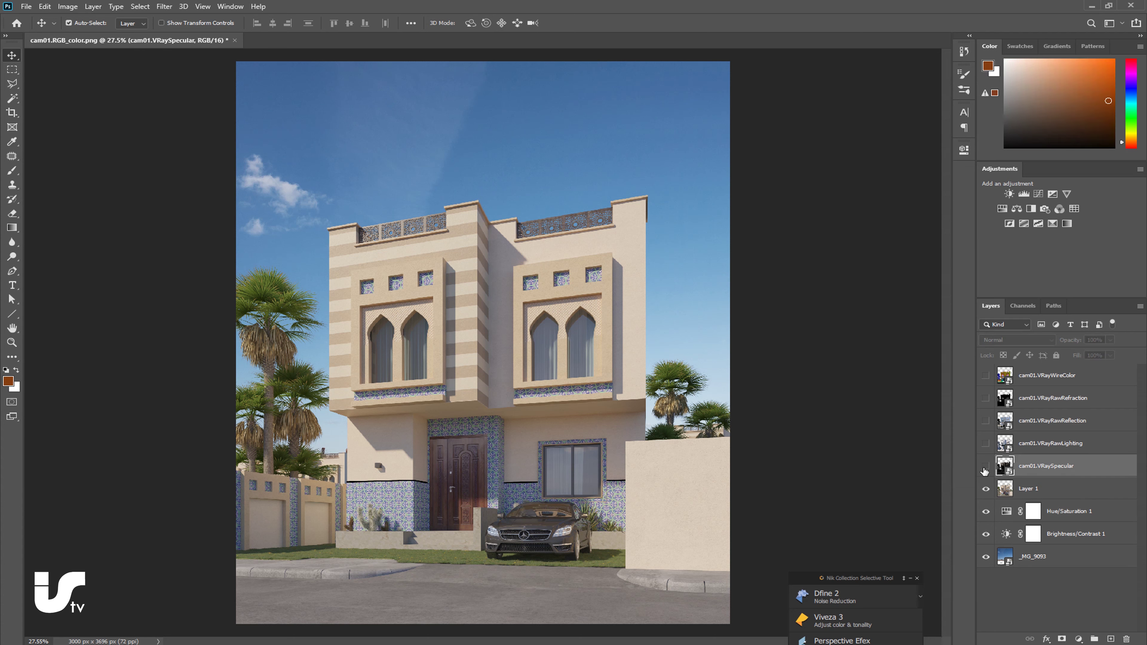
left_click(985, 466)
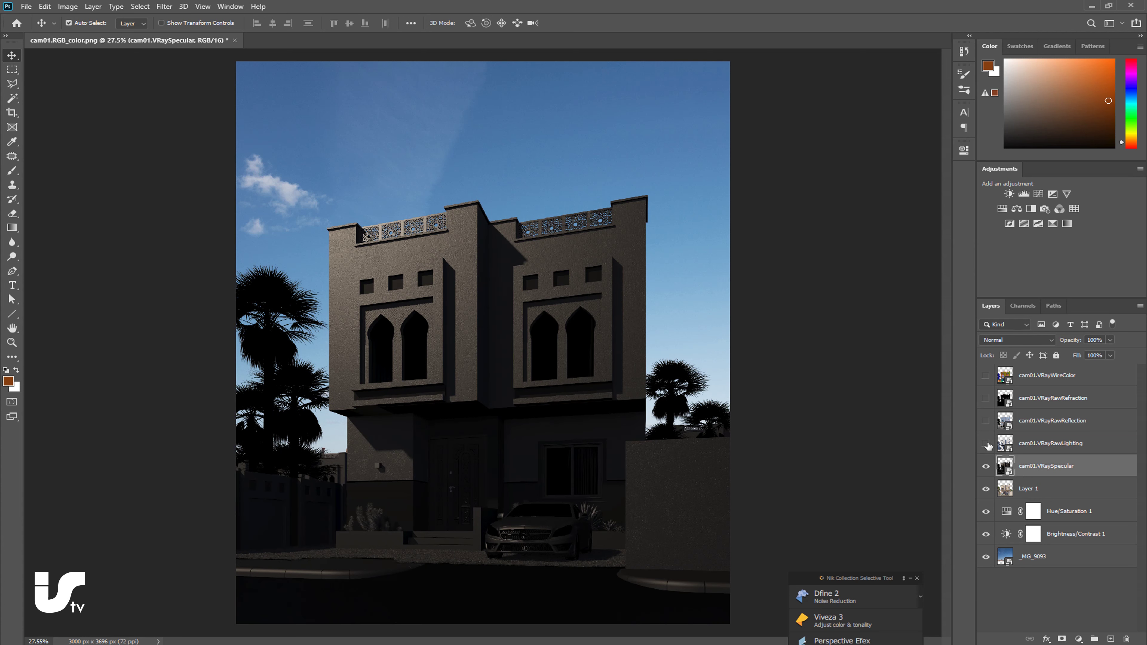
left_click(1028, 343)
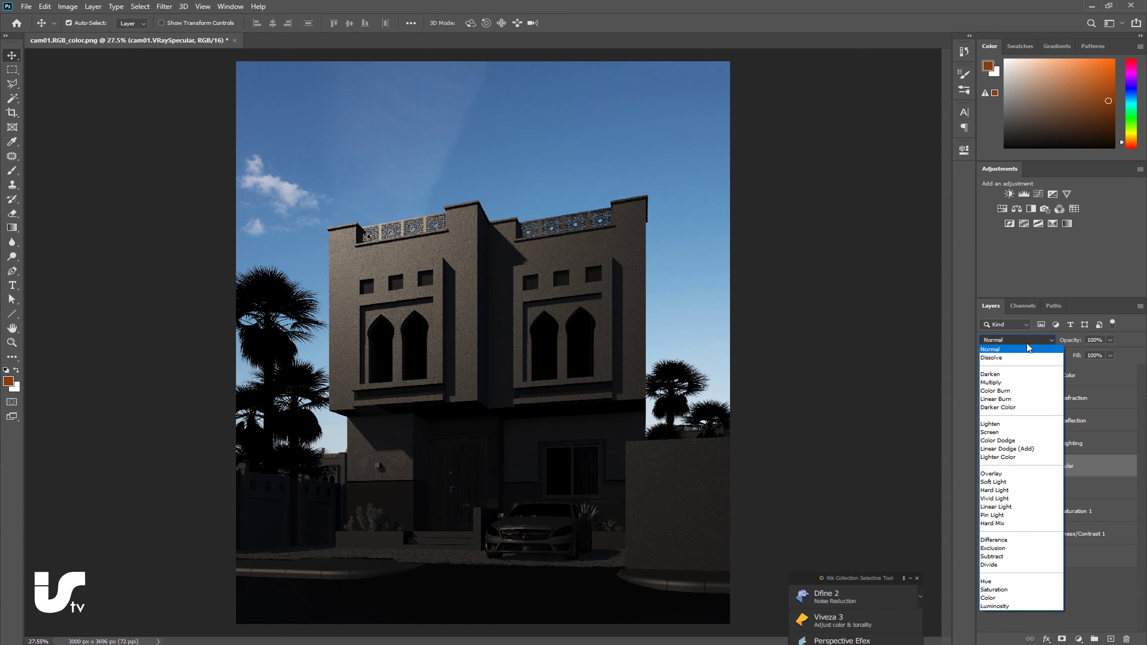
left_click(1034, 426)
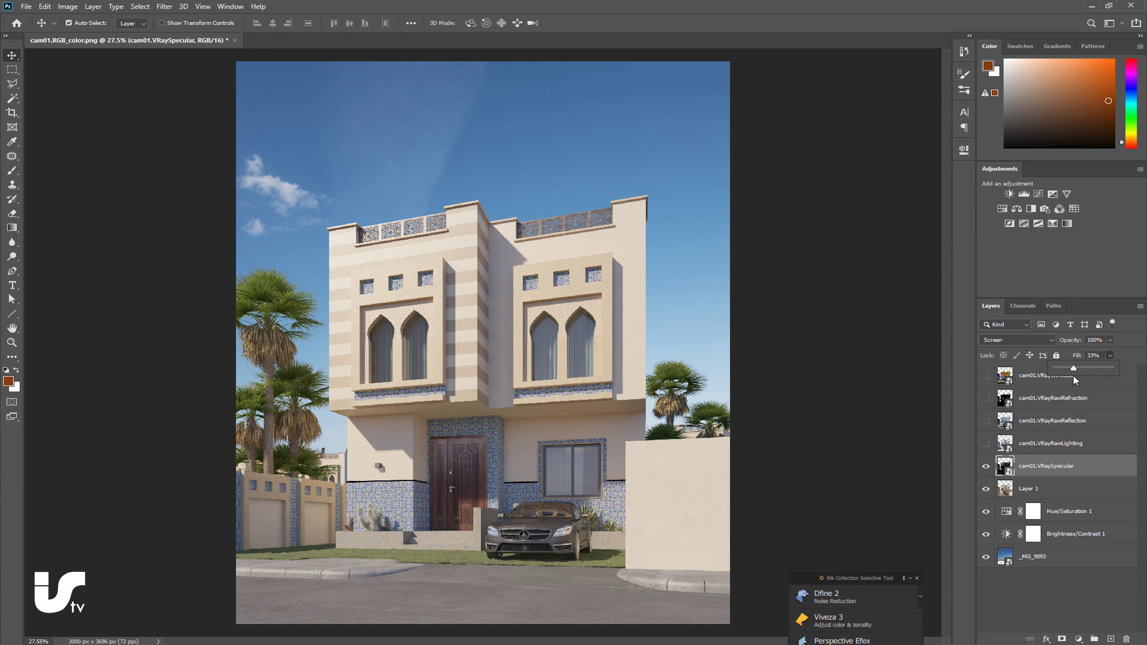
mouse_move(1074, 369)
left_mouse_down()
mouse_move(1140, 384)
mouse_move(1074, 379)
left_mouse_up()
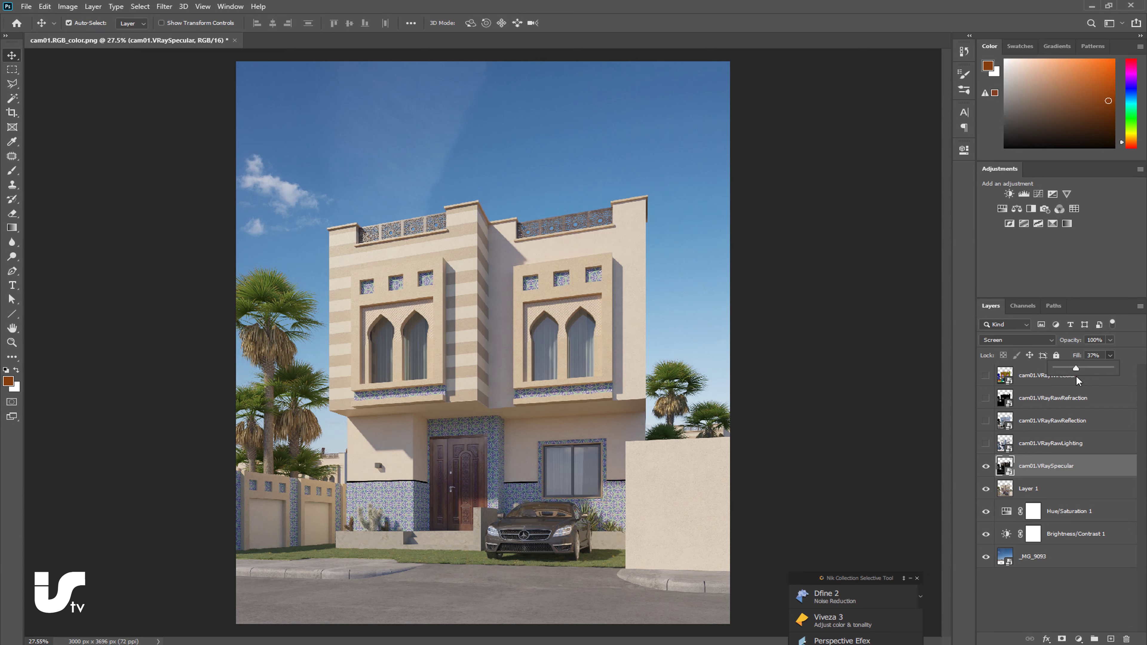
left_click(1130, 352)
left_click(985, 375)
left_click(1049, 378)
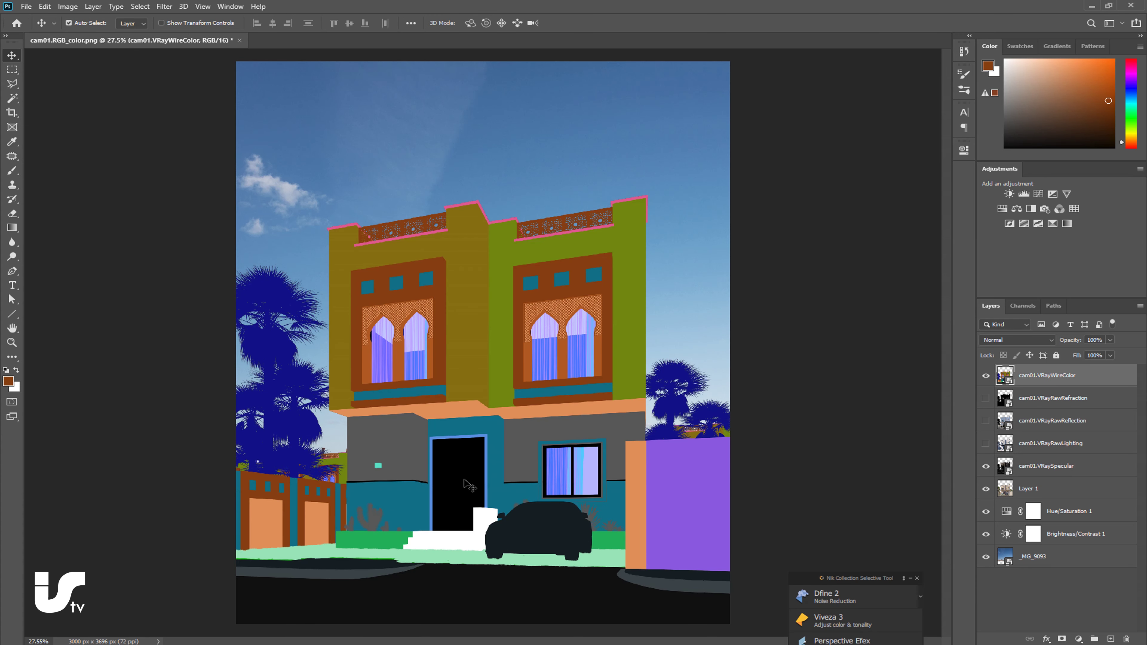
- Select the car by its ID colour and copy its specular area to a Screen layer at full fill
left_click(13, 98)
left_click(522, 524)
left_click(544, 546)
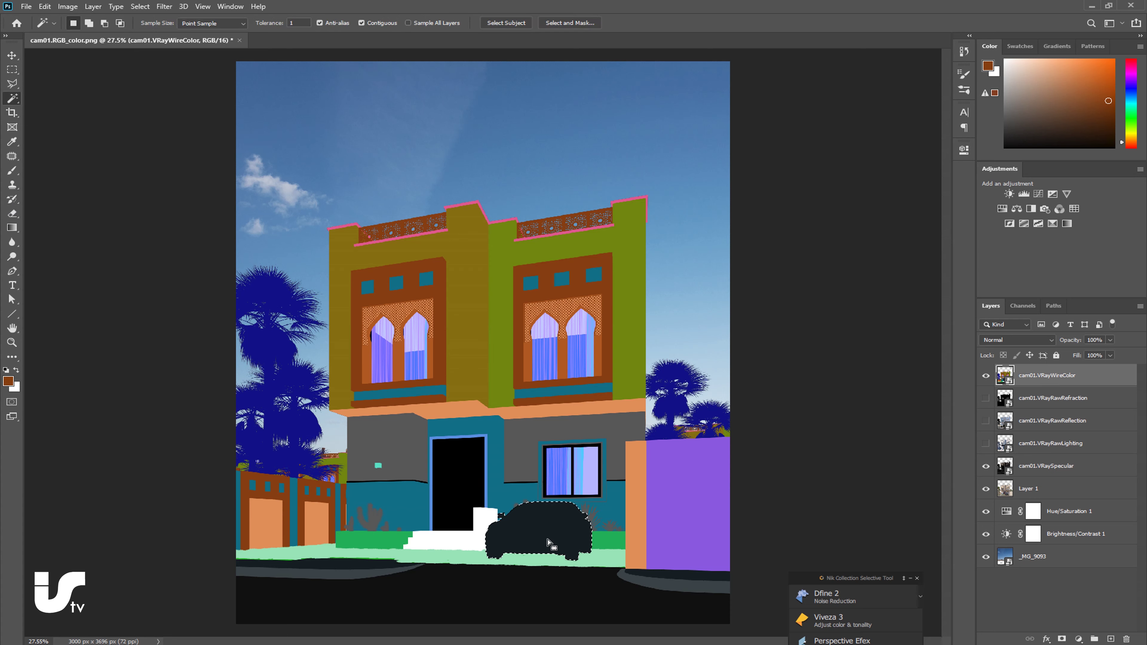
left_click(986, 375)
left_click(1043, 467)
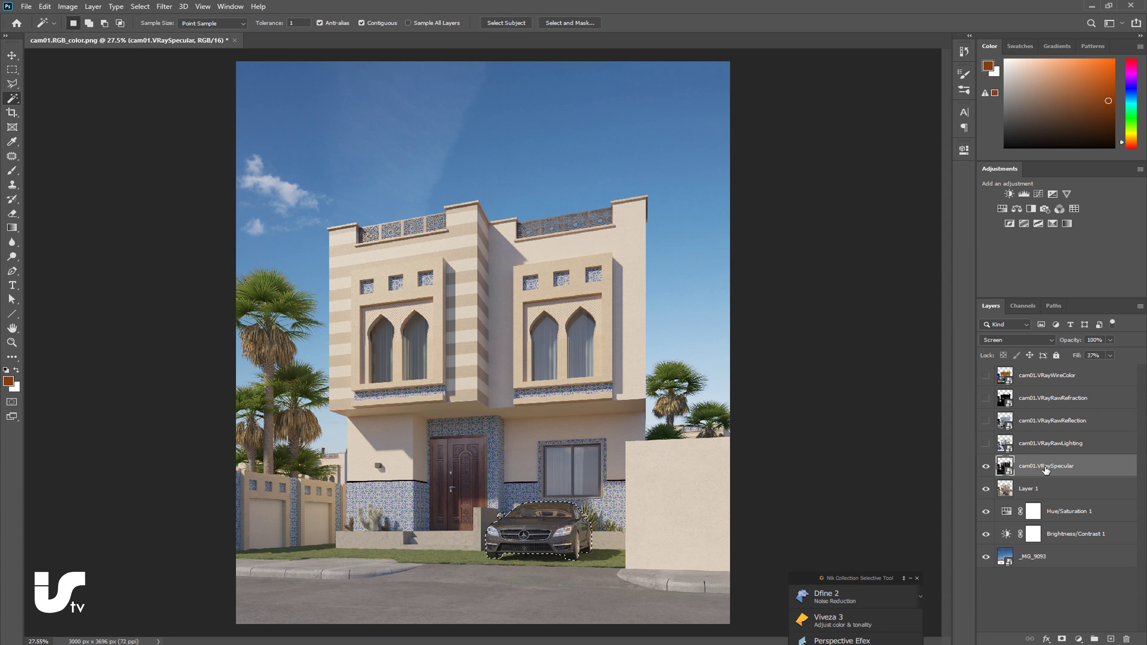
key("ctrl+j")
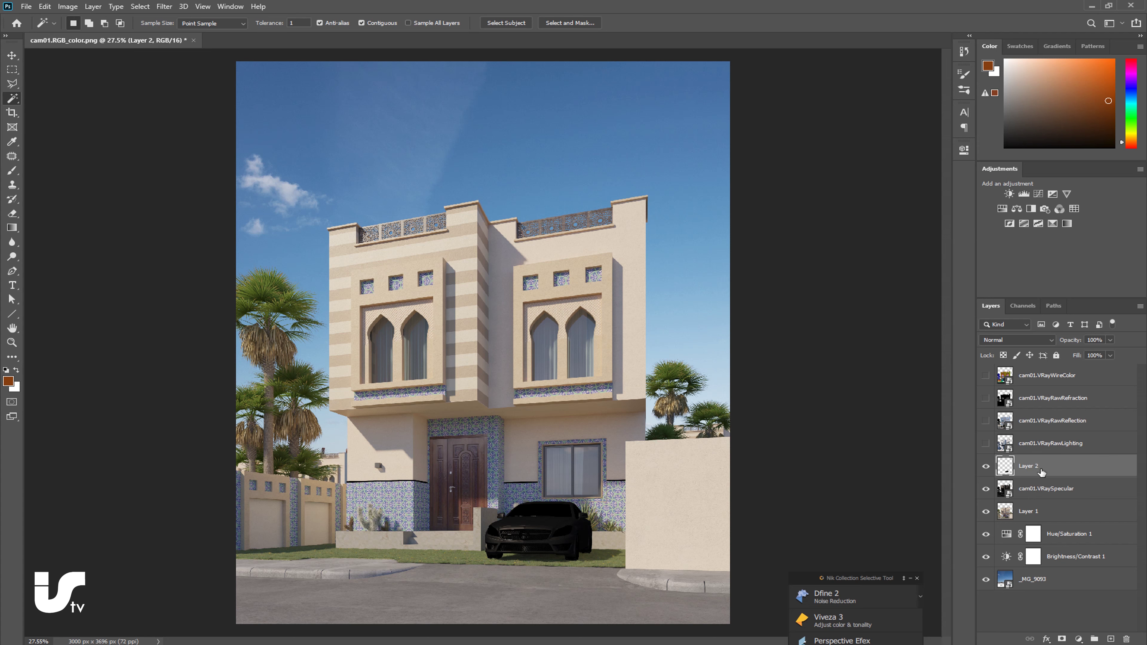
key("shift+alt+s")
left_click(1110, 355)
mouse_move(1083, 369)
left_mouse_down()
mouse_move(1064, 367)
mouse_move(1141, 371)
left_mouse_up()
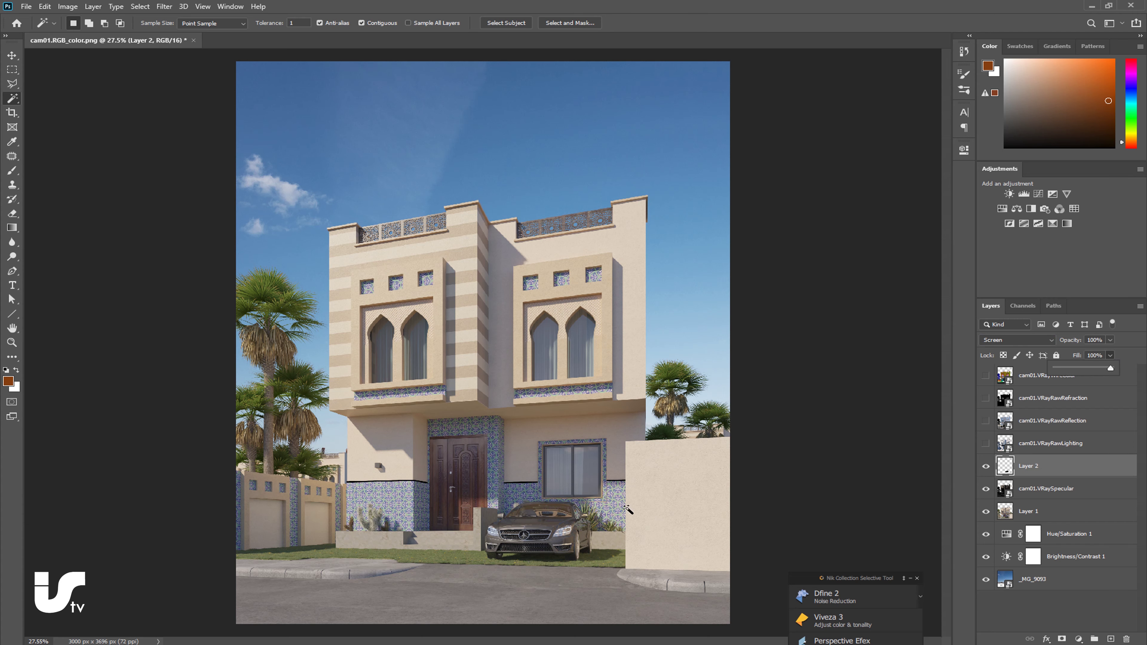
- Duplicate the car highlight layer and toggle it to compare the result
scroll(545, 550, "up", 3, "alt")
scroll(537, 538, "up", 1, "alt")
scroll(531, 519, "up", 1, "alt")
scroll(524, 503, "up", 3, "alt")
scroll(524, 503, "down", 1, "alt")
mouse_move(1037, 469)
left_mouse_down()
mouse_move(1061, 459)
mouse_move(1048, 460)
left_mouse_up()
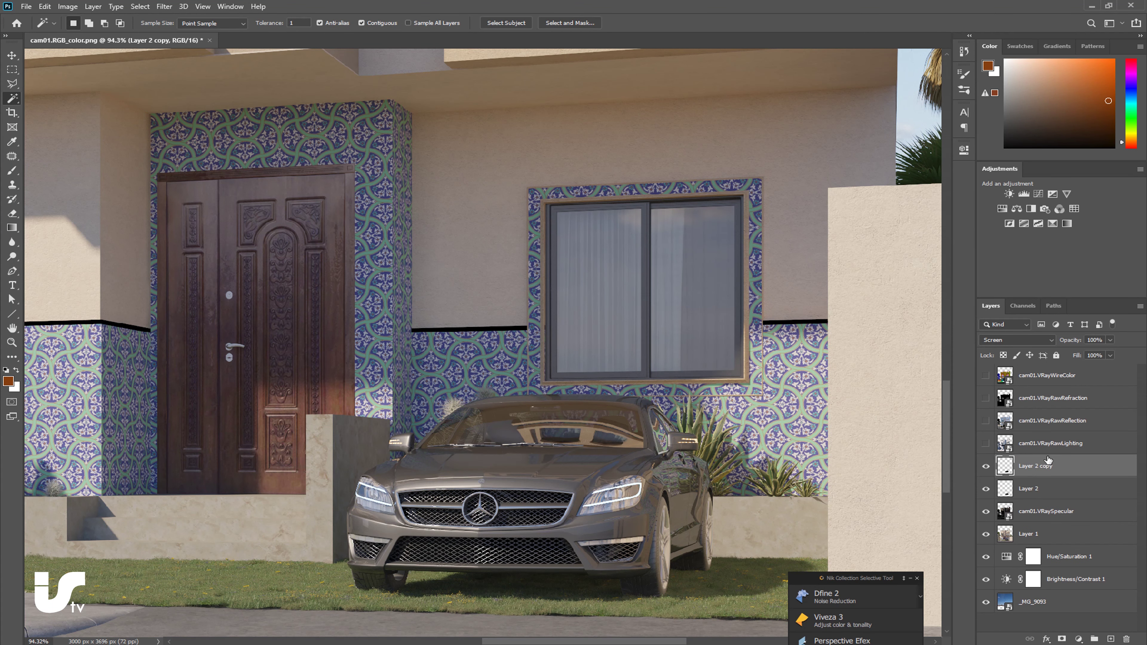
left_click(986, 466)
left_click(986, 466)
left_click(986, 466)
- Start dragging the VRayRawReflection pass to a new spot in the layer stack
scroll(497, 447, "down", 3, "alt")
scroll(493, 443, "down", 5, "alt")
scroll(489, 440, "down", 4, "alt")
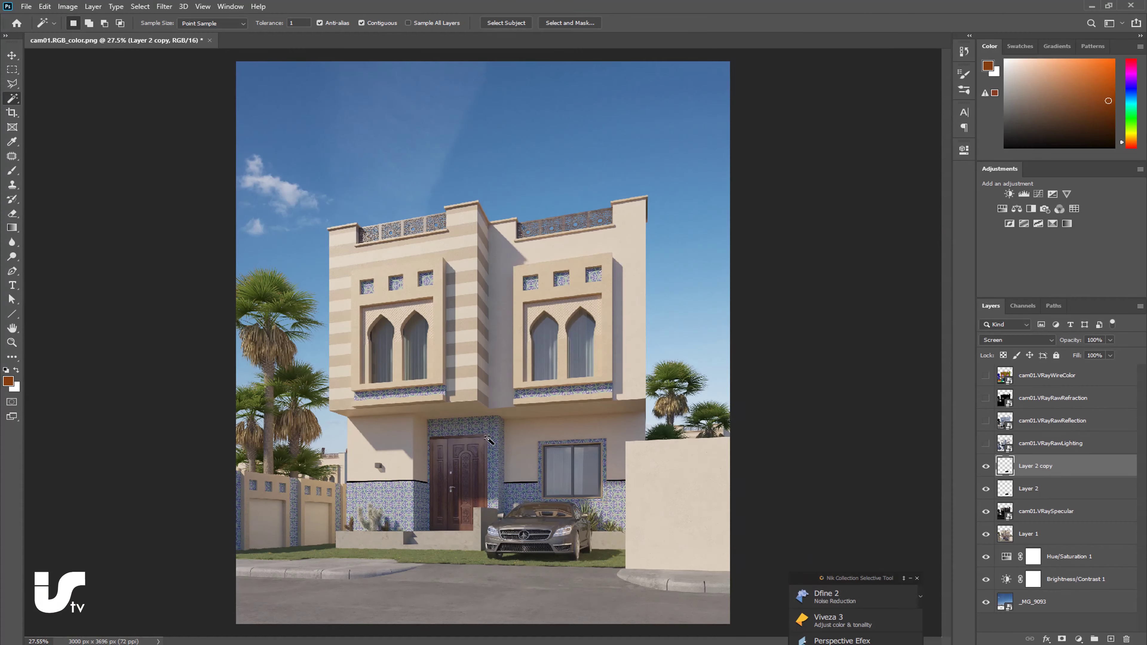
left_click_drag(1077, 421, 1077, 450)
- Show the reflection pass below lighting, blending in Screen at a faint fill
left_click(986, 443)
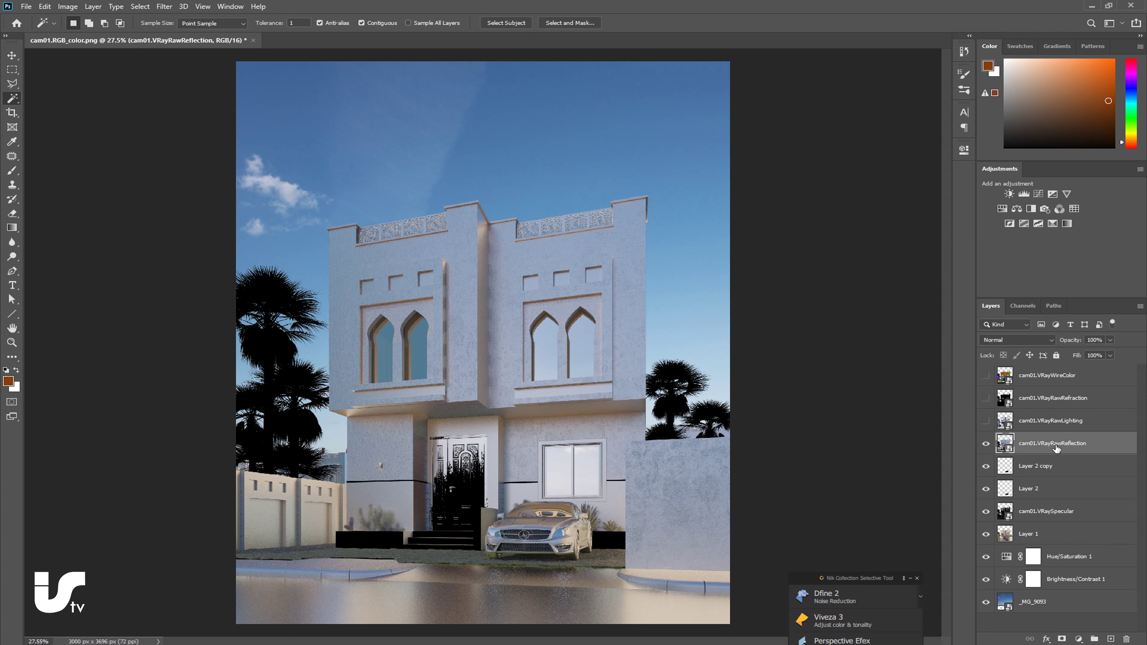
left_click(1028, 338)
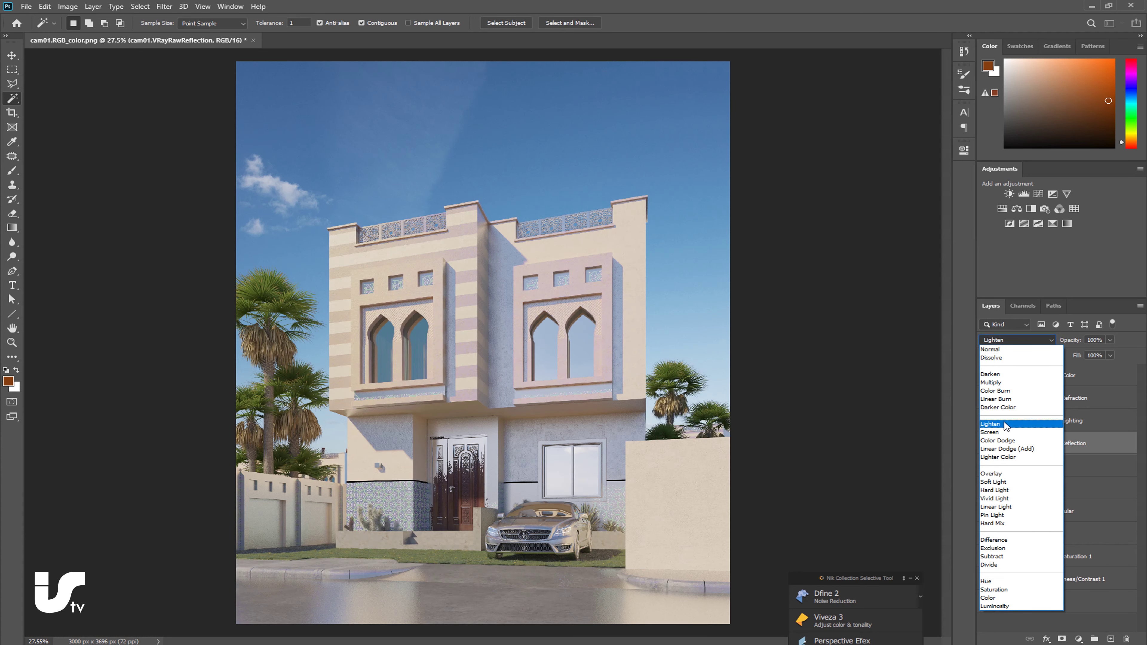
left_click(1030, 334)
left_click(1027, 340)
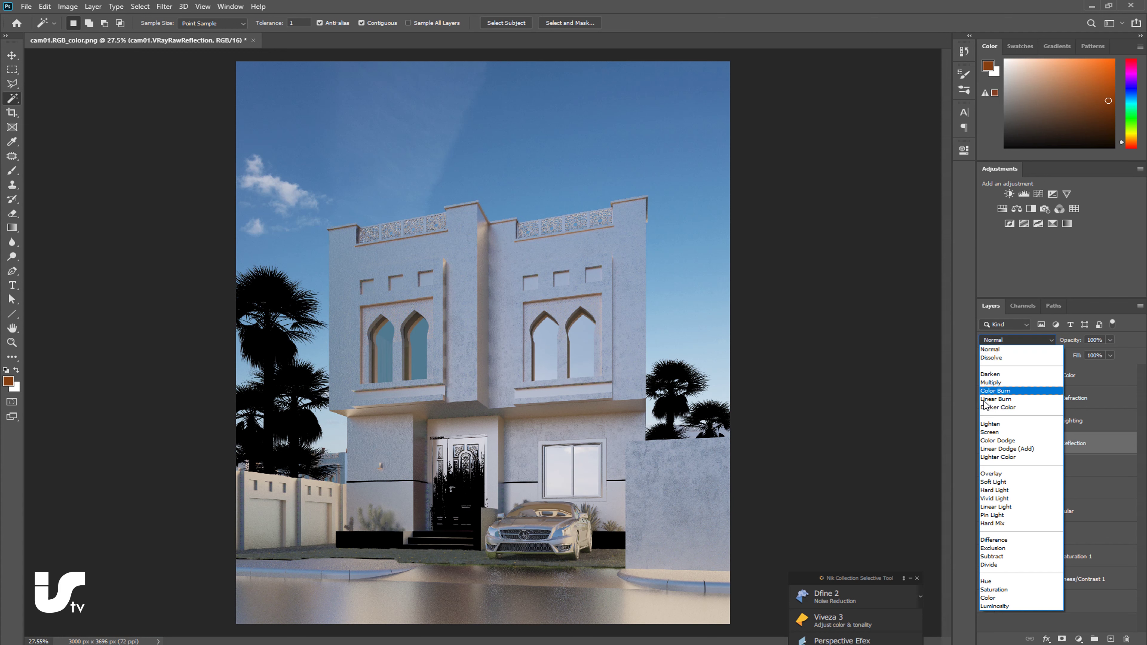
left_click(1002, 433)
left_click(1110, 356)
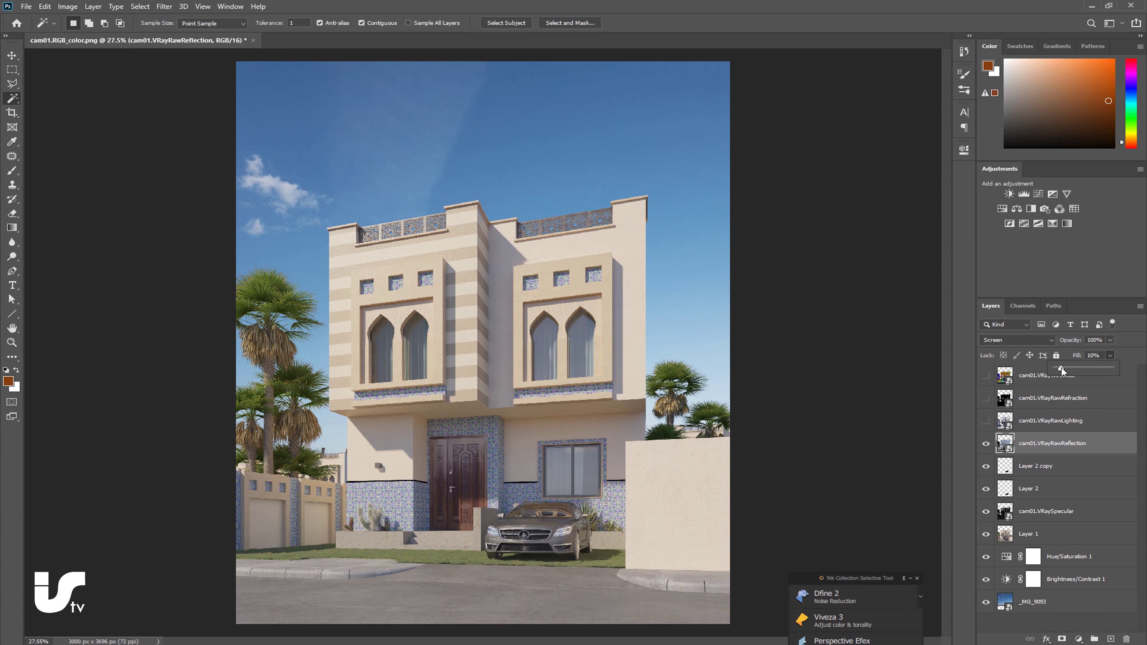
mouse_move(1061, 368)
left_mouse_down()
mouse_move(1077, 370)
mouse_move(1061, 372)
left_mouse_up()
left_click(1106, 378)
- Move the refraction pass below lighting and blend it in Screen at 74% fill
left_click_drag(1050, 400, 1021, 439)
left_click(986, 420)
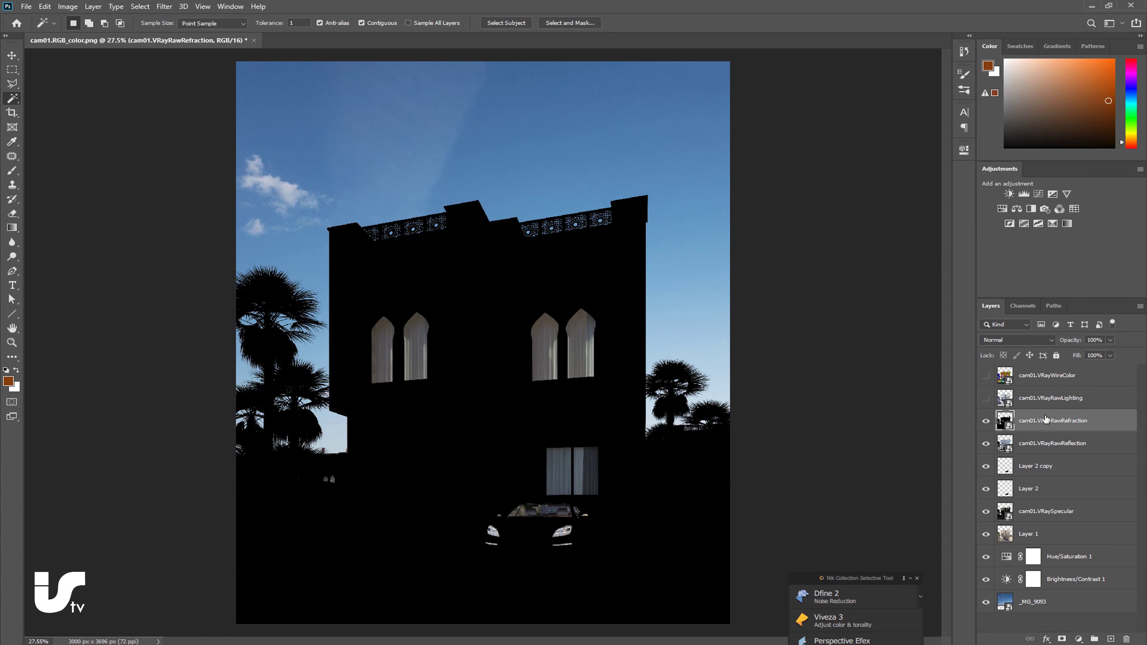
left_click(1027, 344)
left_click(1017, 428)
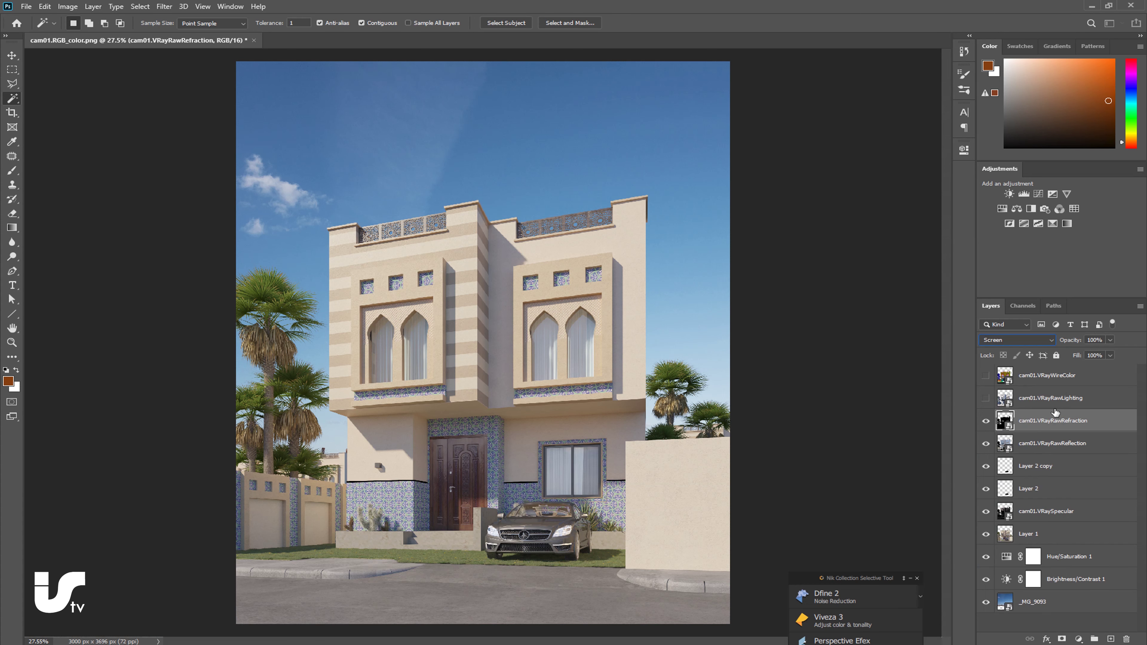
left_click(1110, 355)
left_click_drag(1112, 367, 1096, 377)
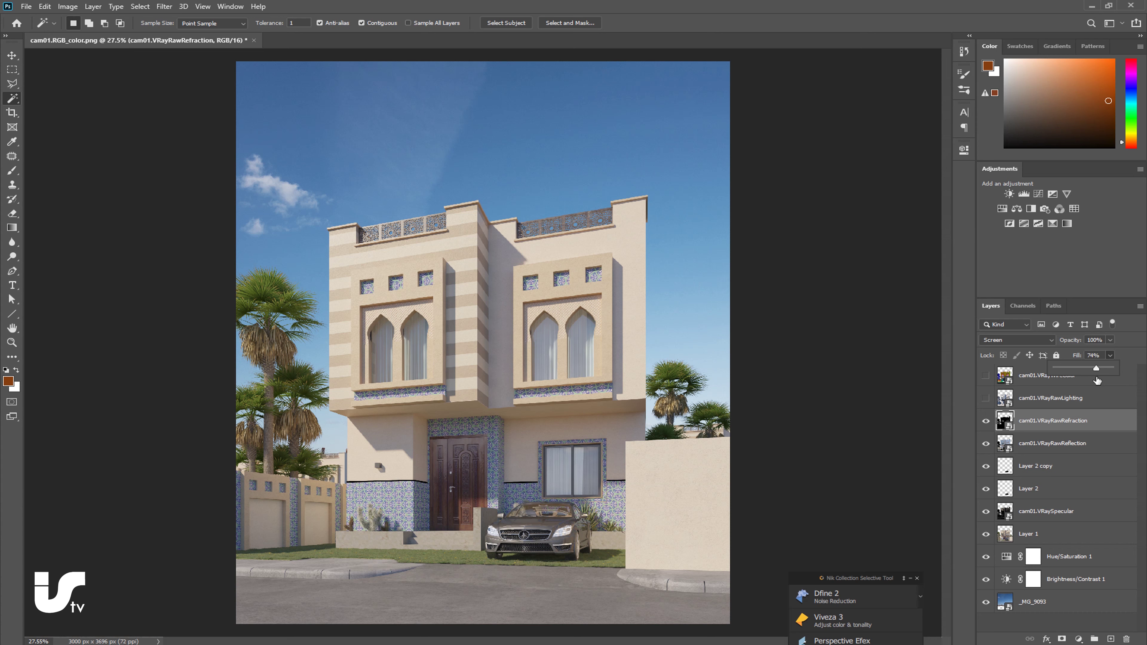
left_click(1132, 349)
- Quick-select the four arched windows using the VRayWireColor pass, then hide it
left_click(985, 375)
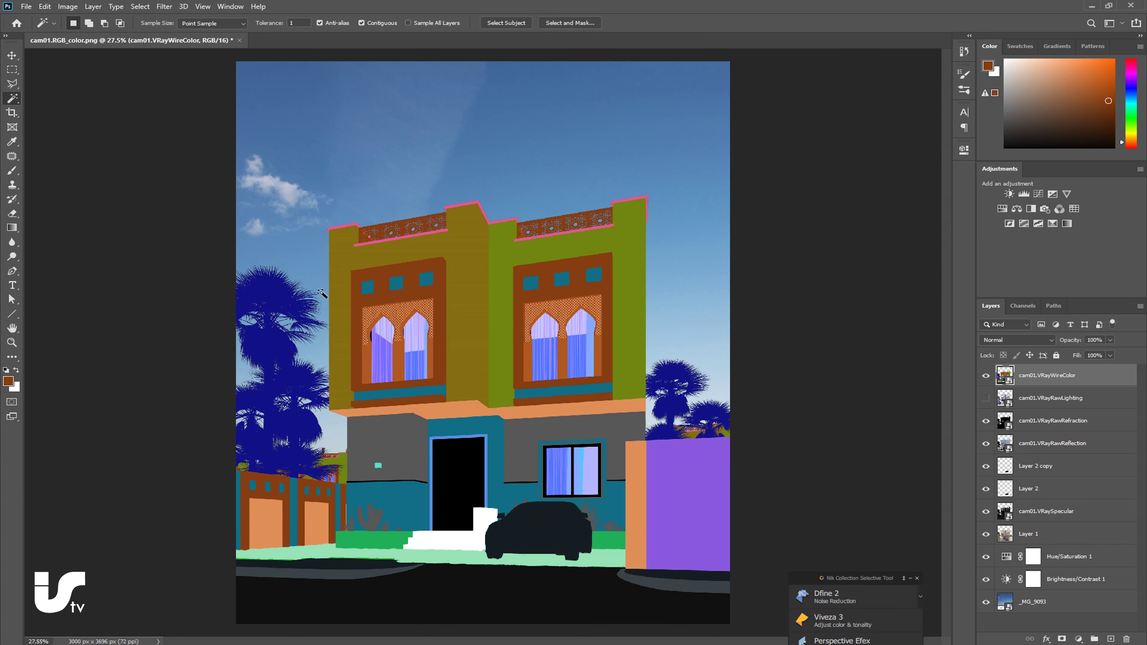
right_click(16, 100)
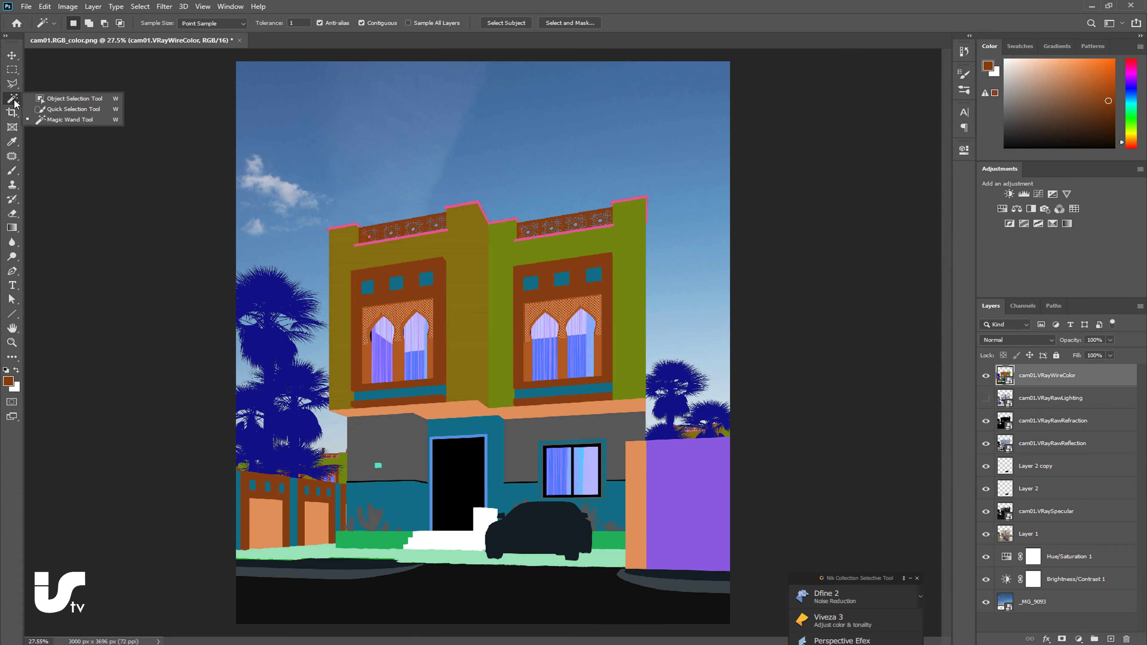
left_click(40, 109)
scroll(587, 337, "up", 3, "alt")
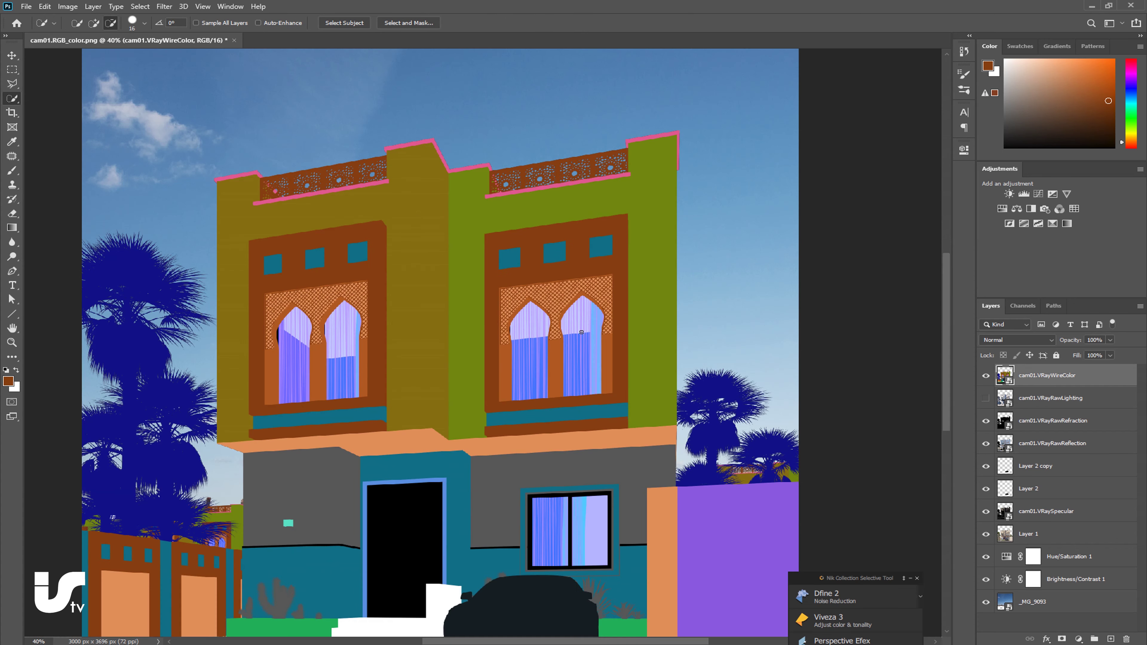
left_click(593, 313)
left_click(517, 351)
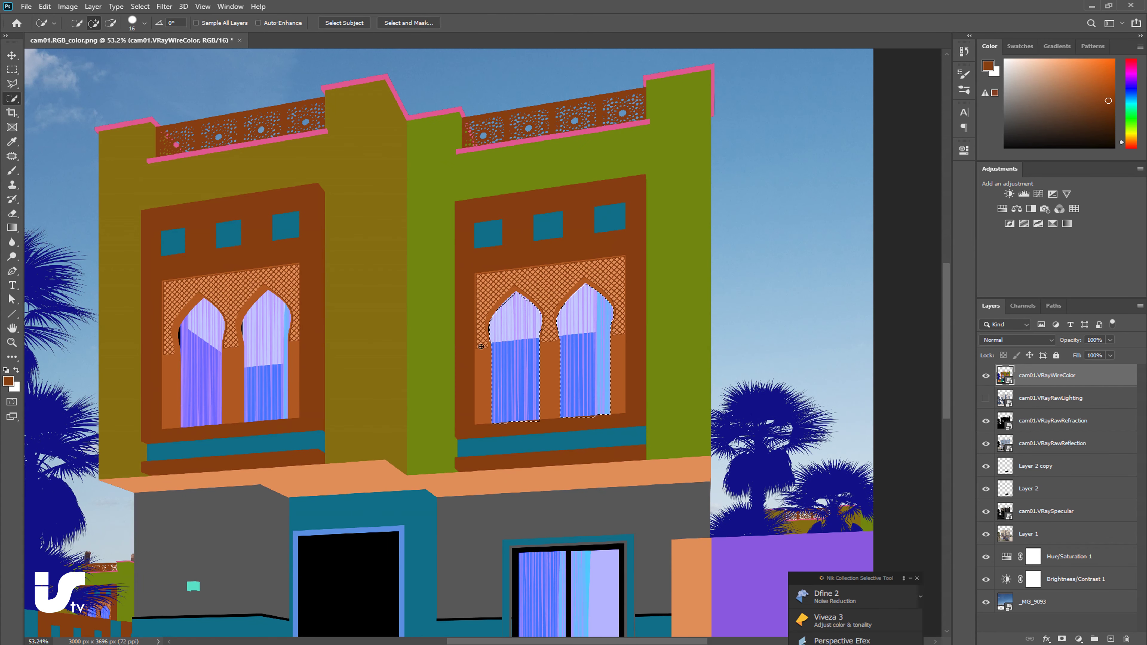
left_click_drag(264, 333, 184, 334)
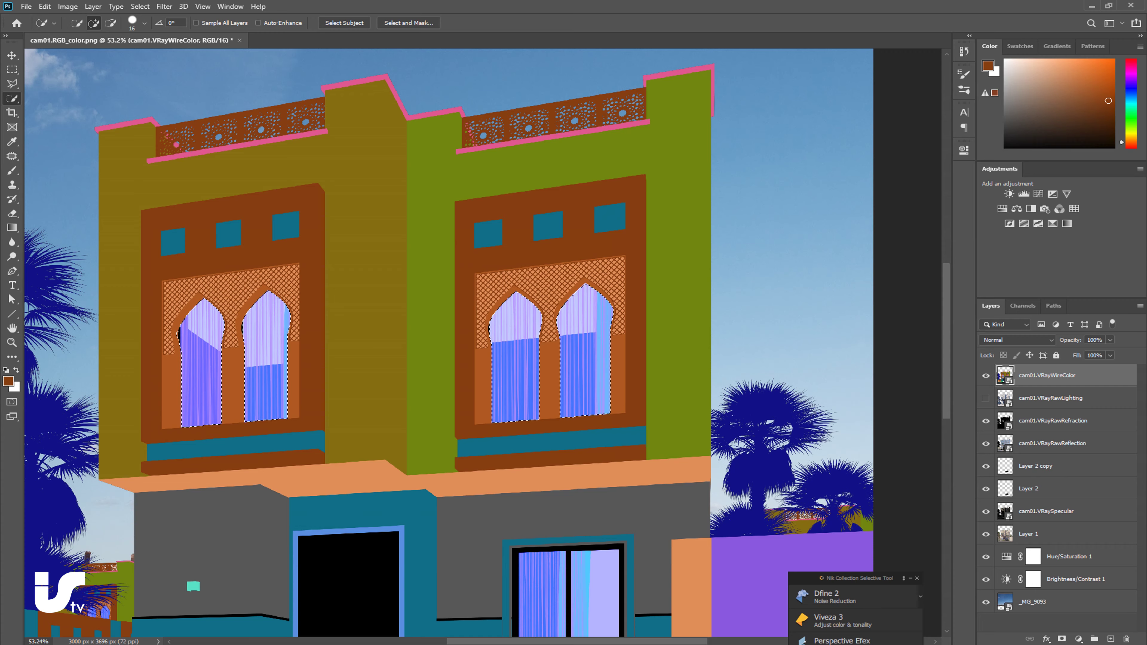
scroll(589, 368, "down", 3, "alt")
left_click(985, 375)
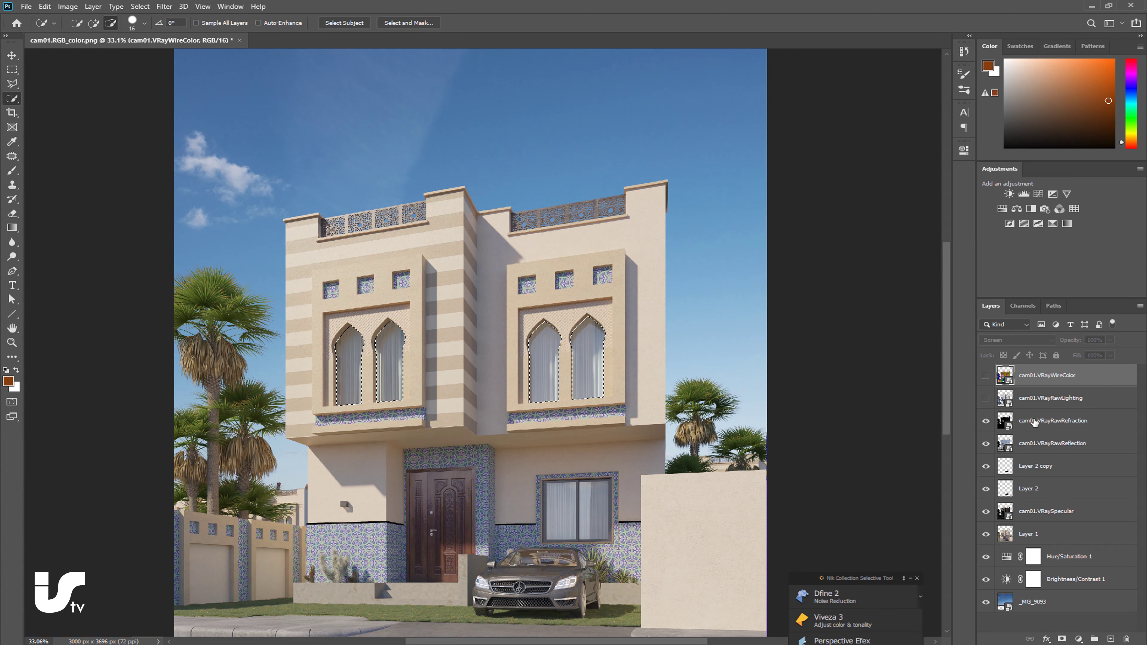
- Copy the window areas from the refraction pass to a new Layer 3 in Color Dodge
left_click(1028, 421)
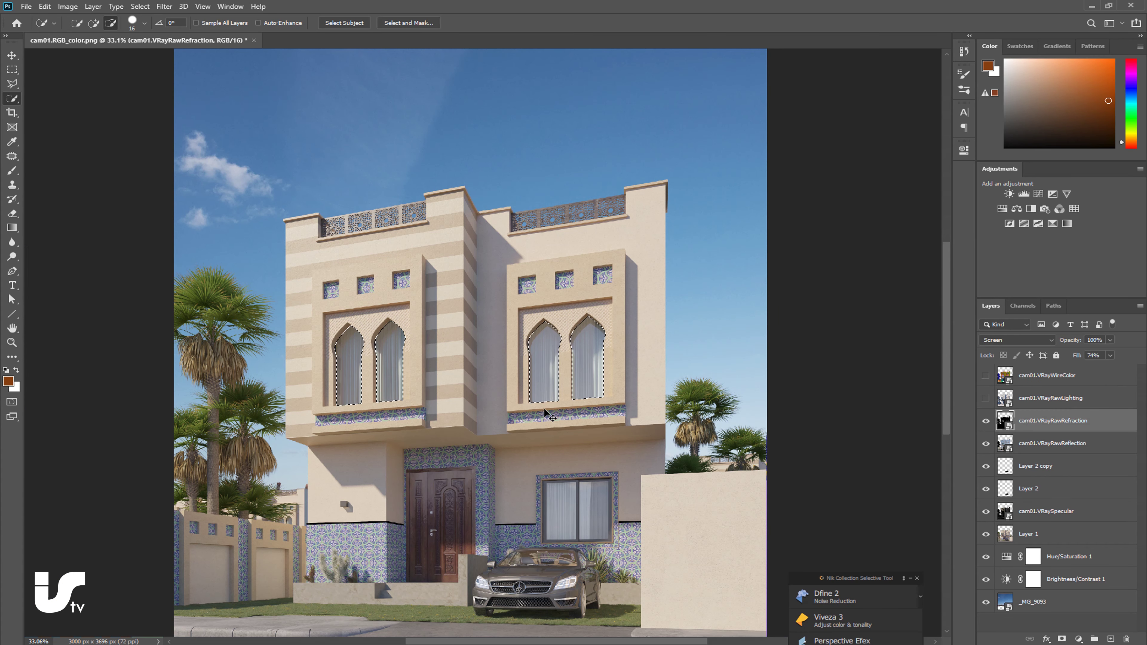
key("ctrl+j")
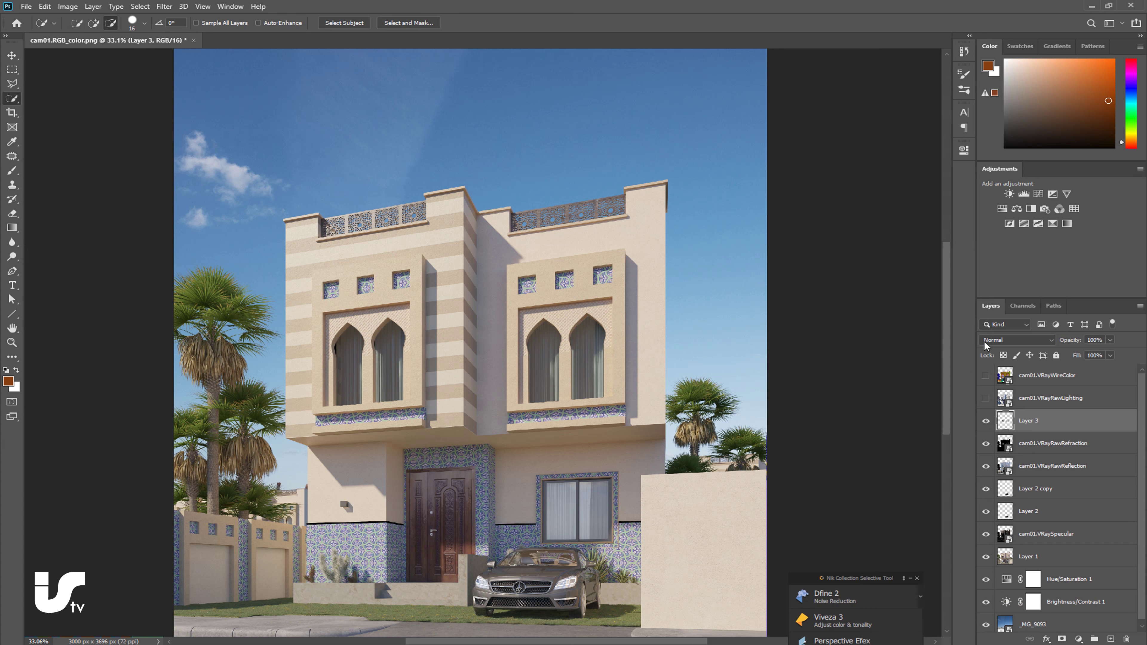
left_click(984, 346)
left_click(1019, 426)
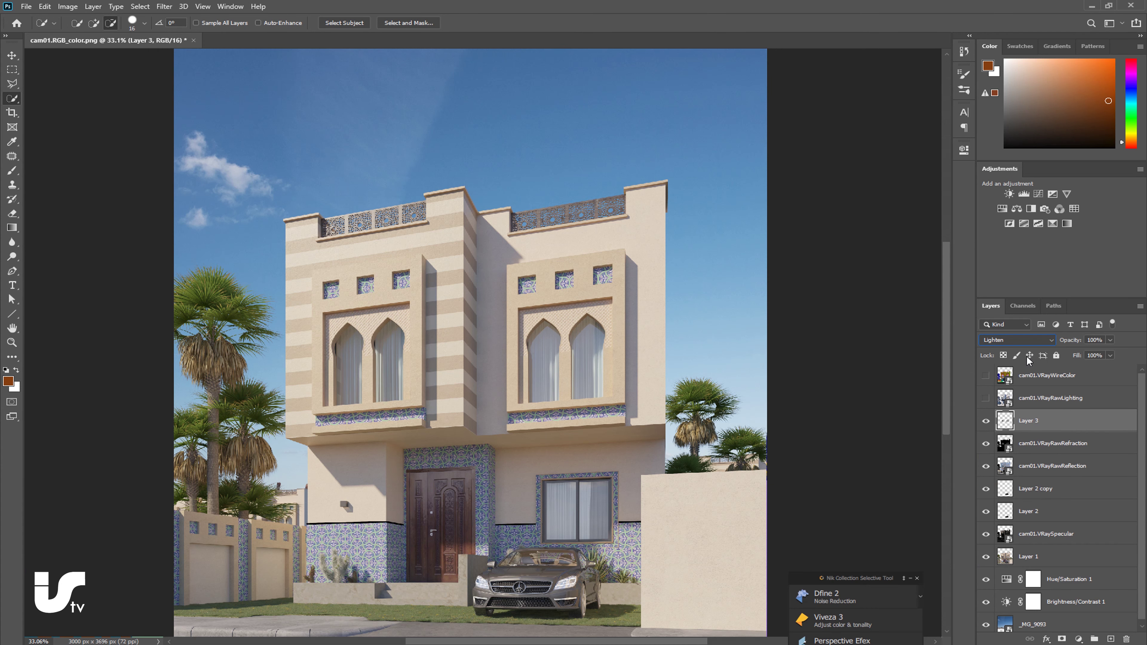
scroll(1025, 341, "down", 1)
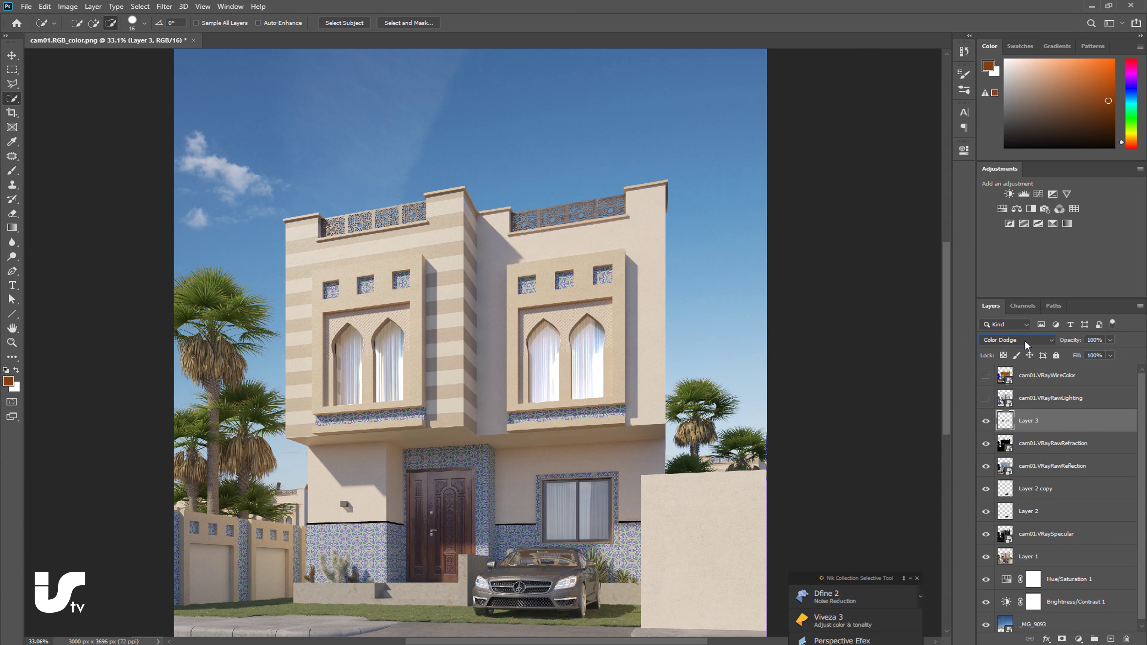
scroll(1025, 341, "down", 1)
scroll(1025, 341, "up", 1)
- Set Layer 3's fill to 85% and add a white layer mask
left_click(1111, 356)
left_click_drag(1079, 367, 1076, 367)
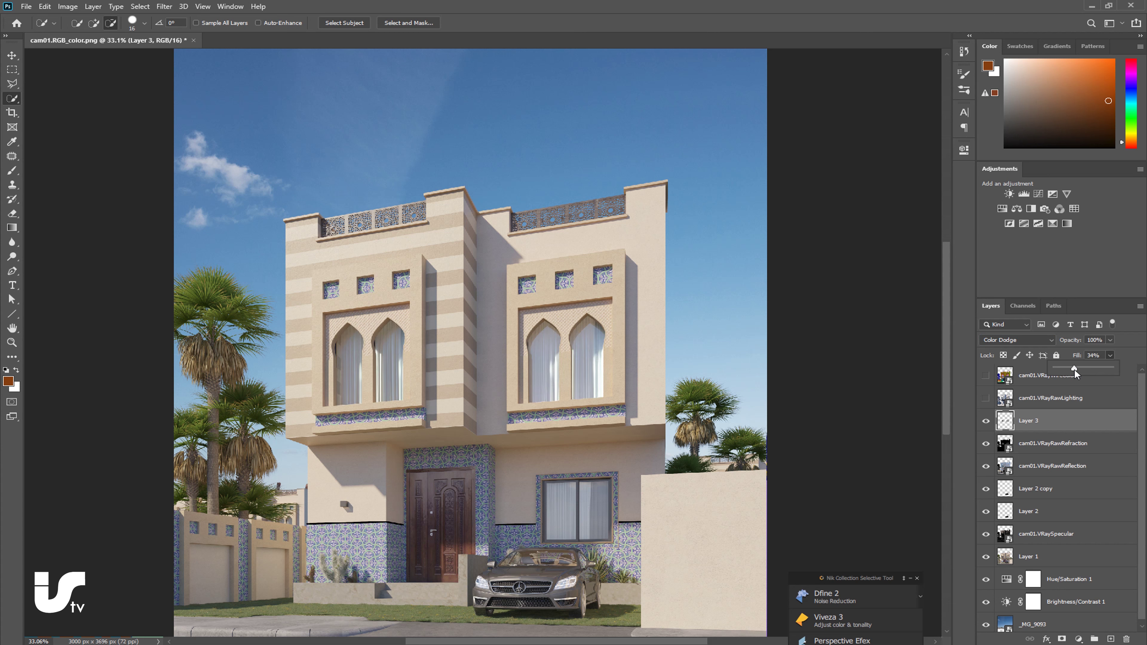
left_click_drag(1071, 370, 1067, 371)
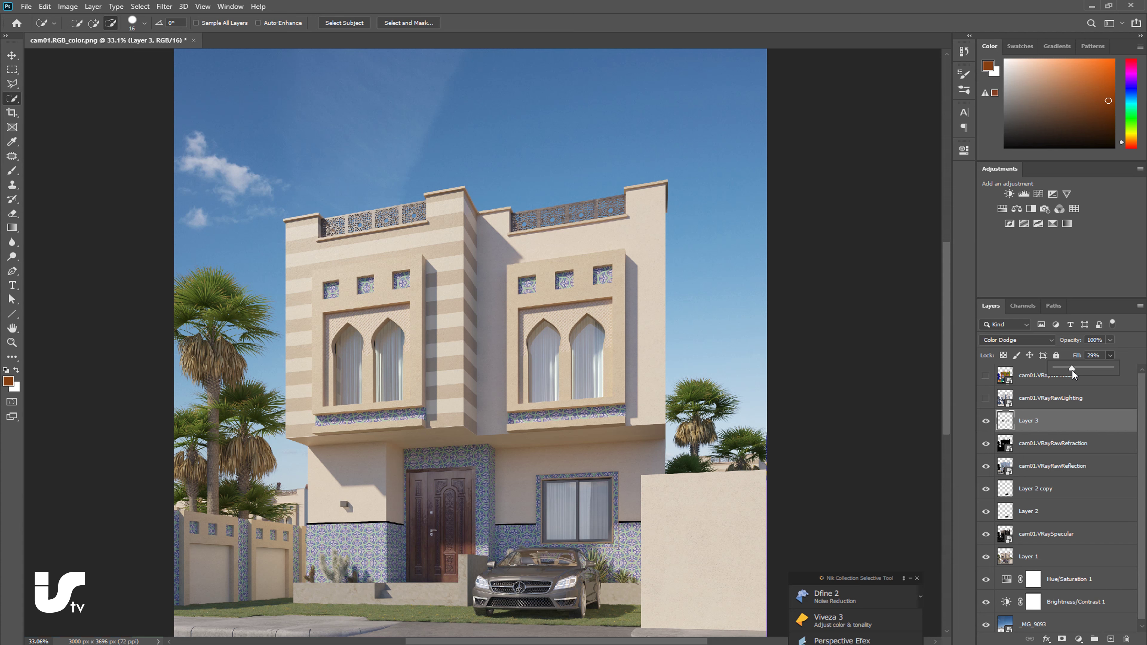
mouse_move(1071, 370)
left_mouse_down()
mouse_move(1119, 373)
mouse_move(1101, 374)
left_mouse_up()
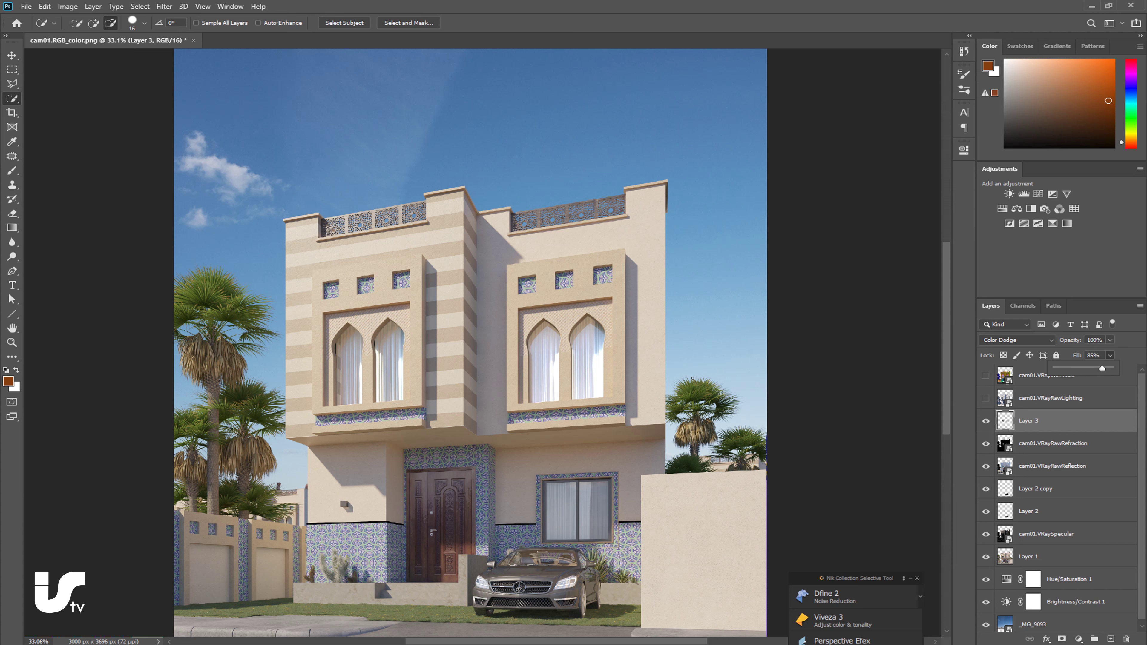
left_click(1136, 347)
left_click(1062, 640)
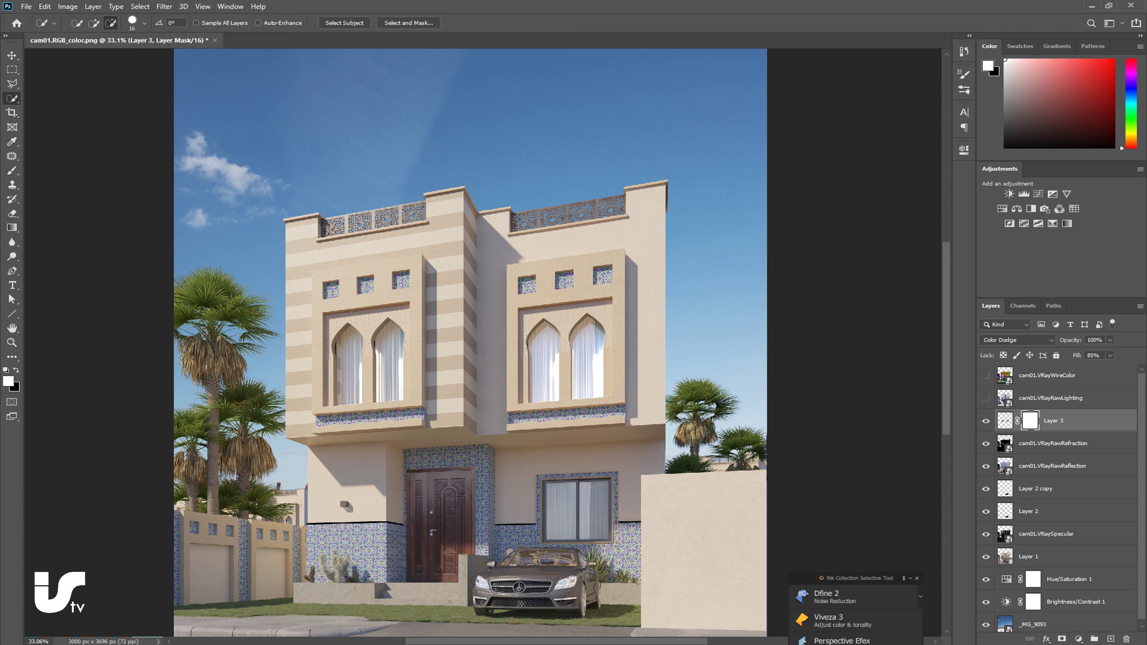
- Paint black on Layer 3's mask over the windows with a soft 401 px, 17% brush
left_click(13, 174)
left_click(59, 170)
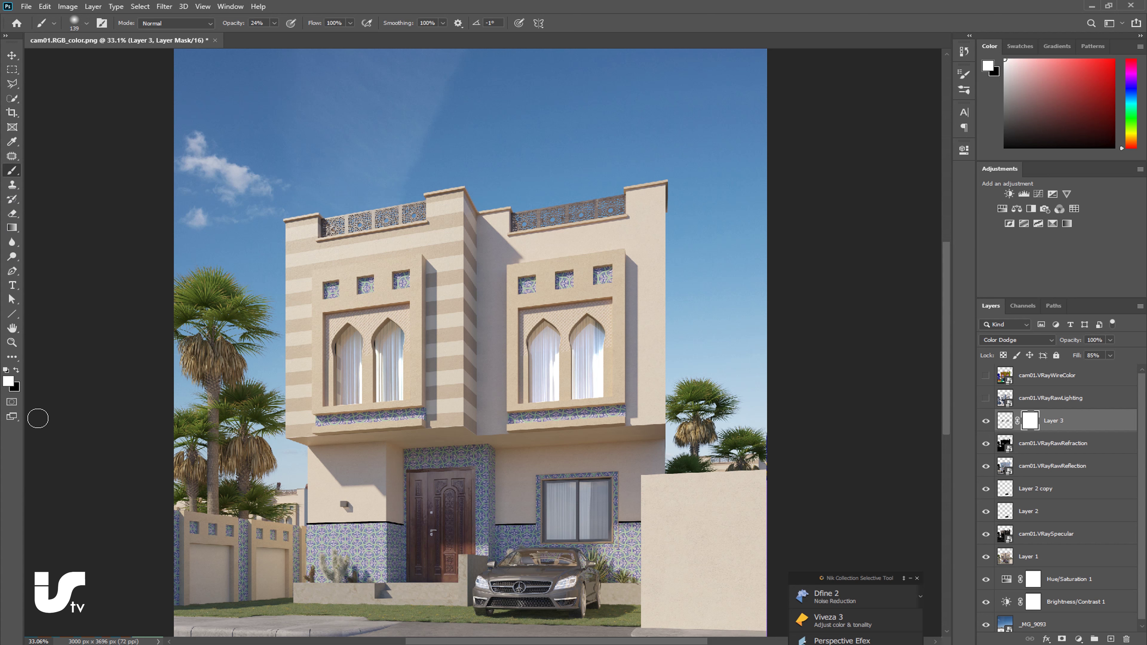
left_click(20, 372)
left_click(85, 22)
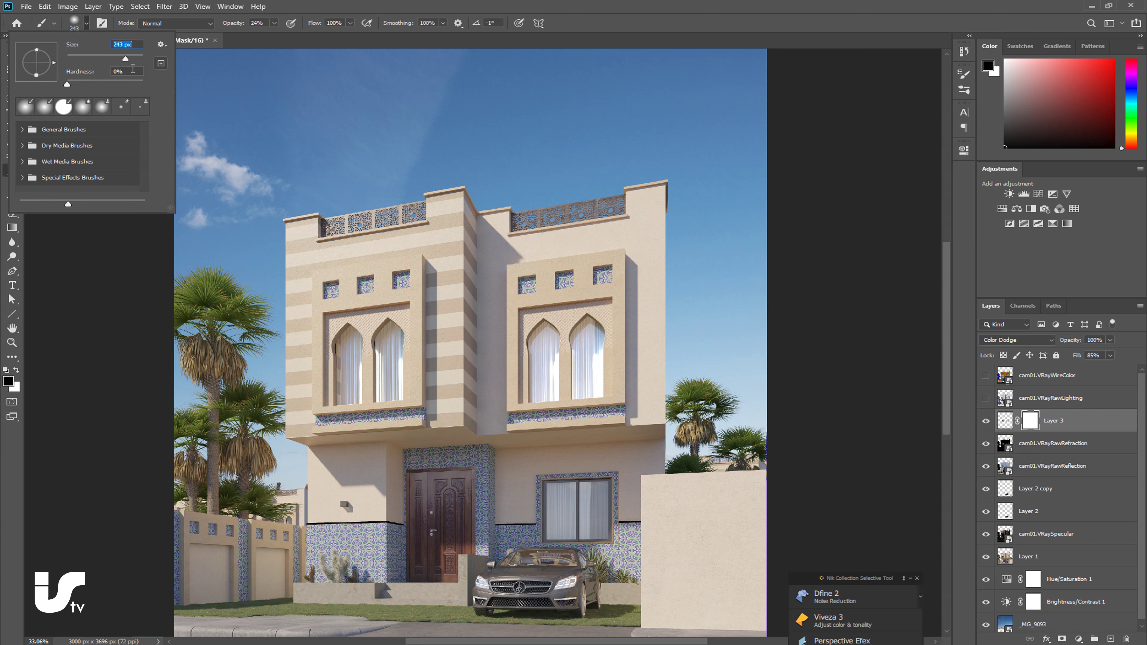
left_click_drag(130, 60, 135, 60)
left_click_drag(274, 22, 276, 34)
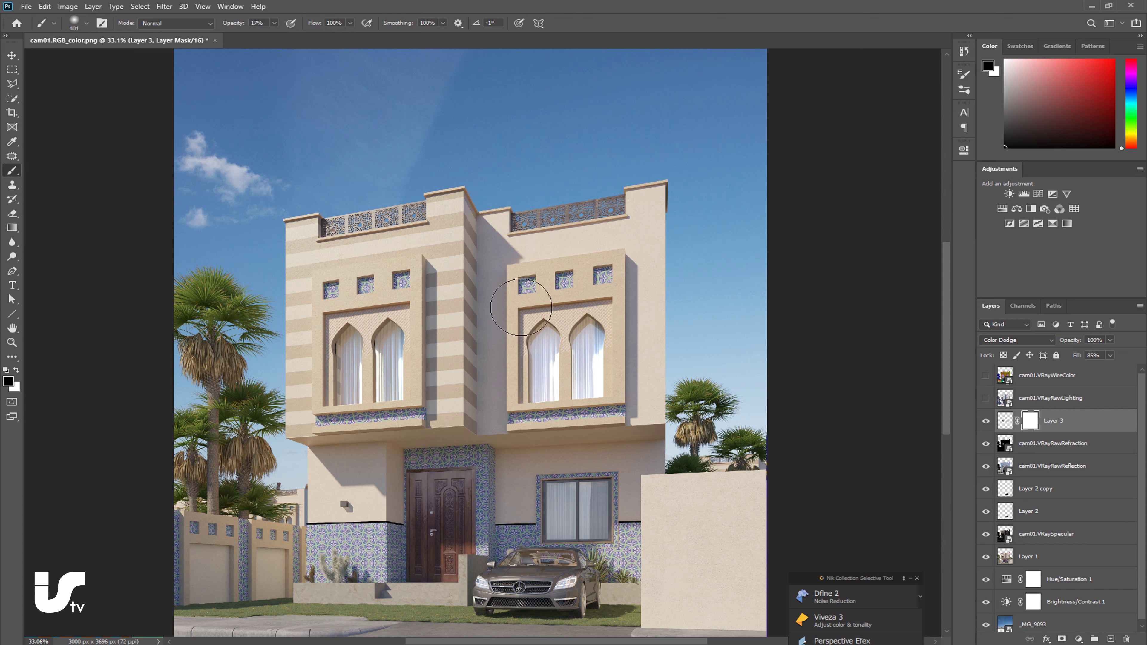
mouse_move(580, 353)
left_mouse_down()
mouse_move(555, 349)
mouse_move(588, 376)
mouse_move(550, 393)
left_mouse_up()
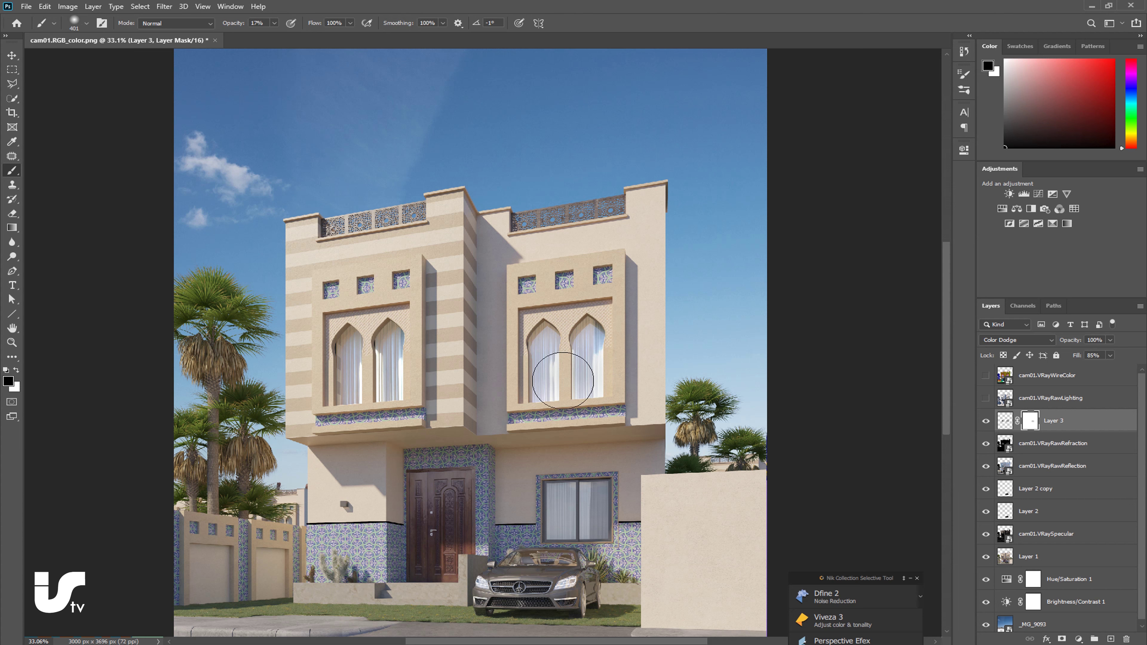
left_click(987, 421)
- Show VRayRawLighting and blend it in Vivid Light at 10% fill
left_click(1008, 401)
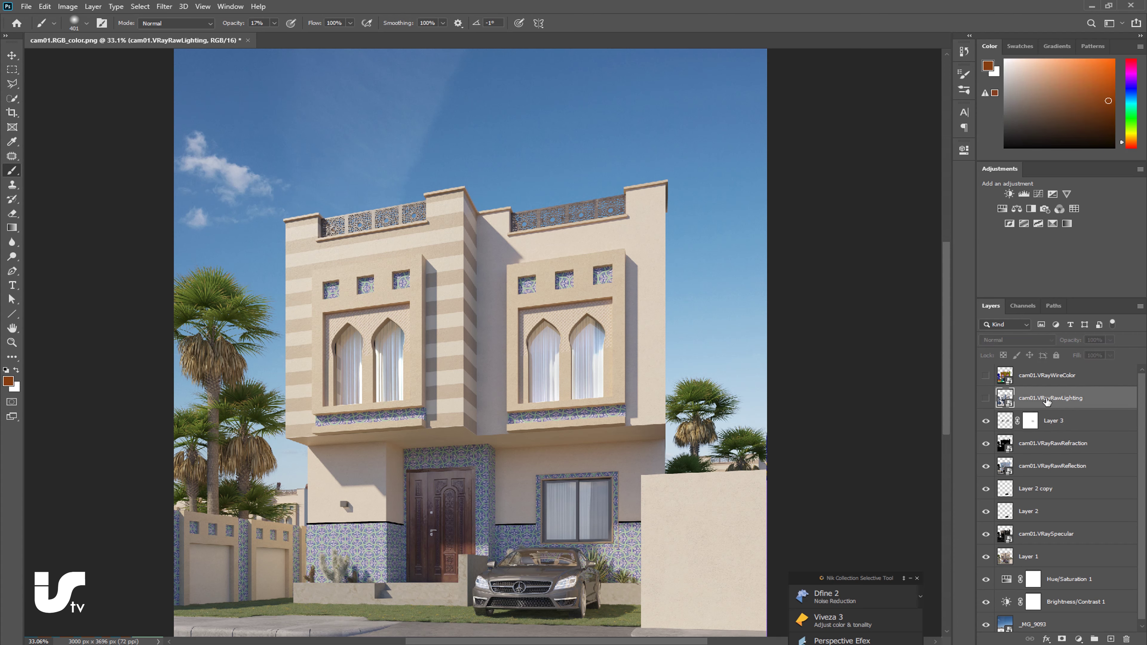
left_click(986, 399)
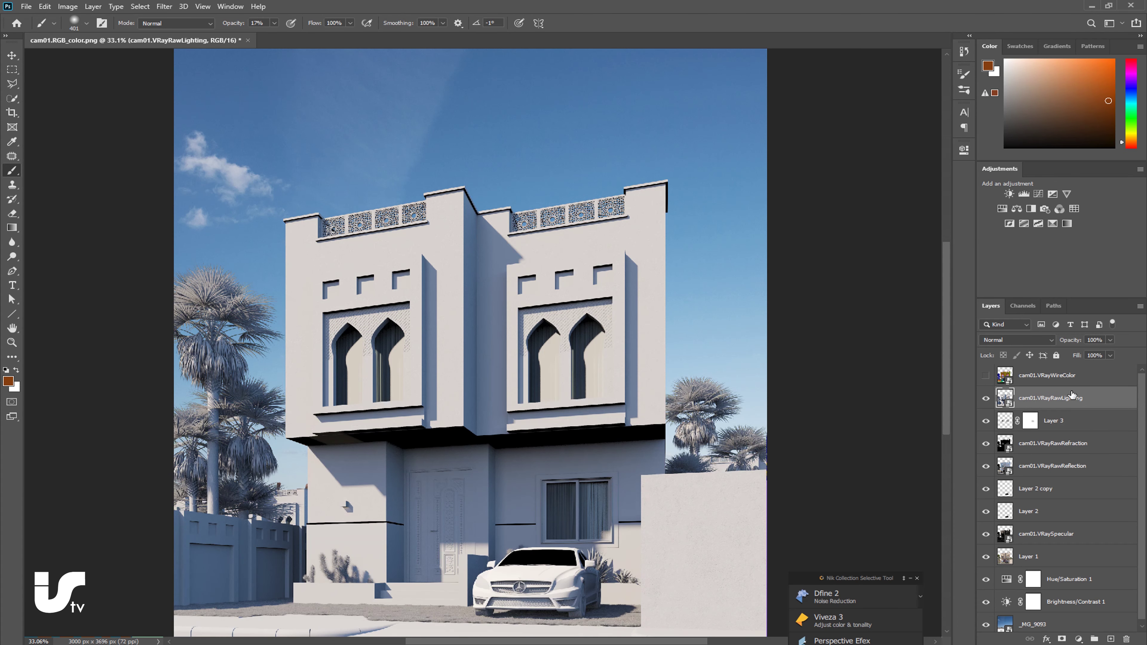
left_click(1023, 342)
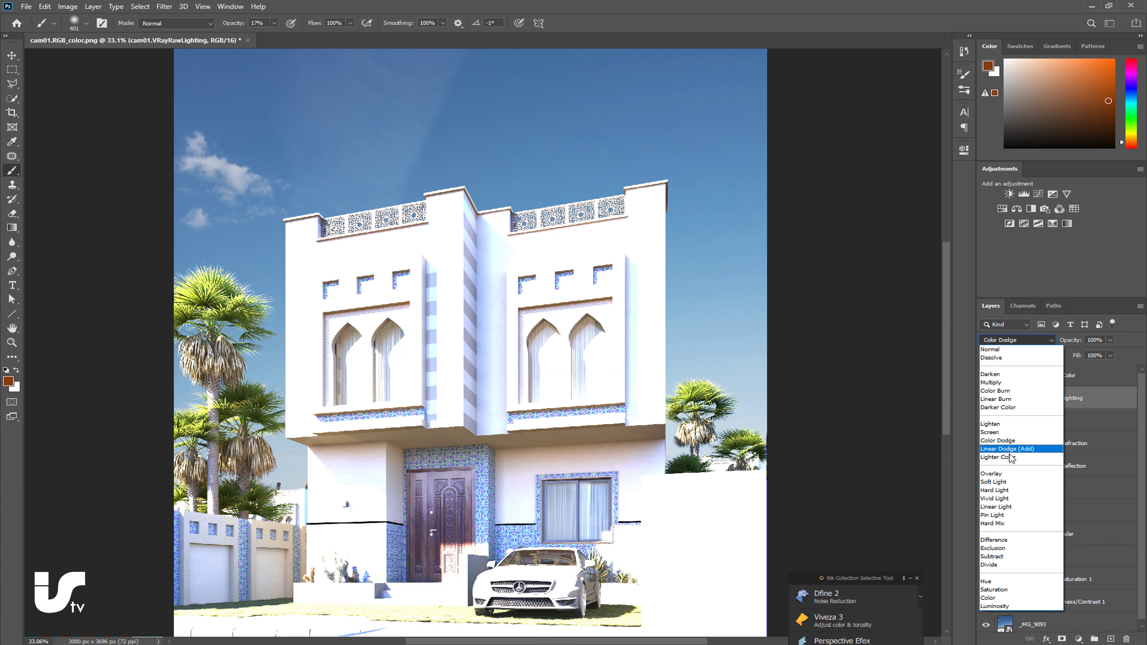
left_click(995, 498)
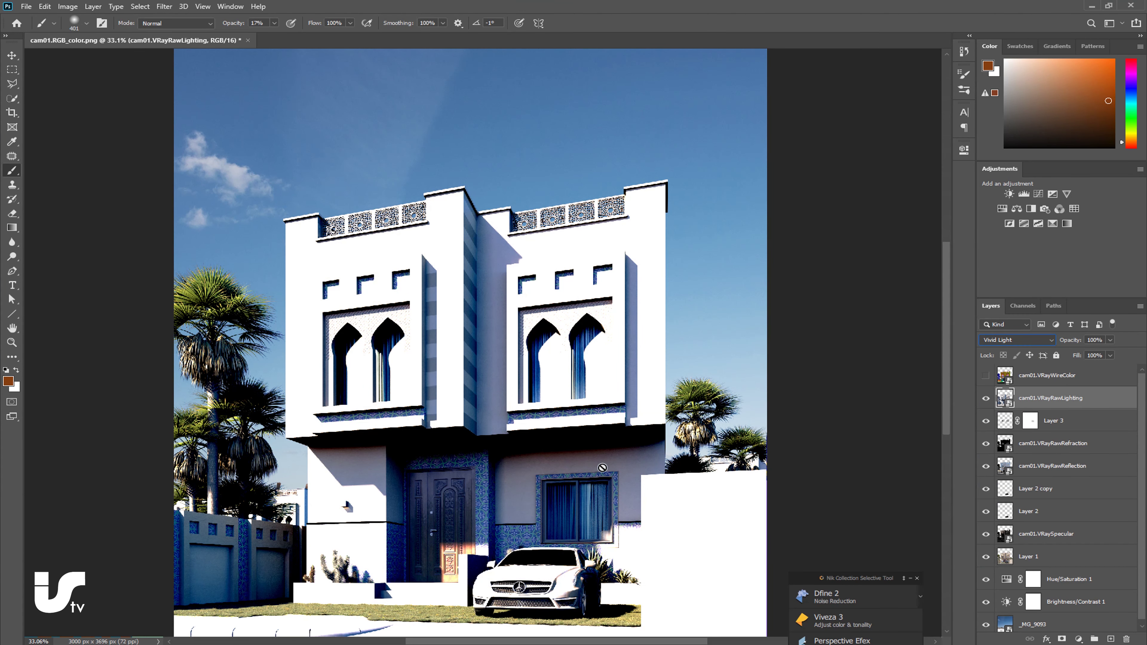
left_click(1111, 356)
left_click_drag(1081, 369, 1065, 370)
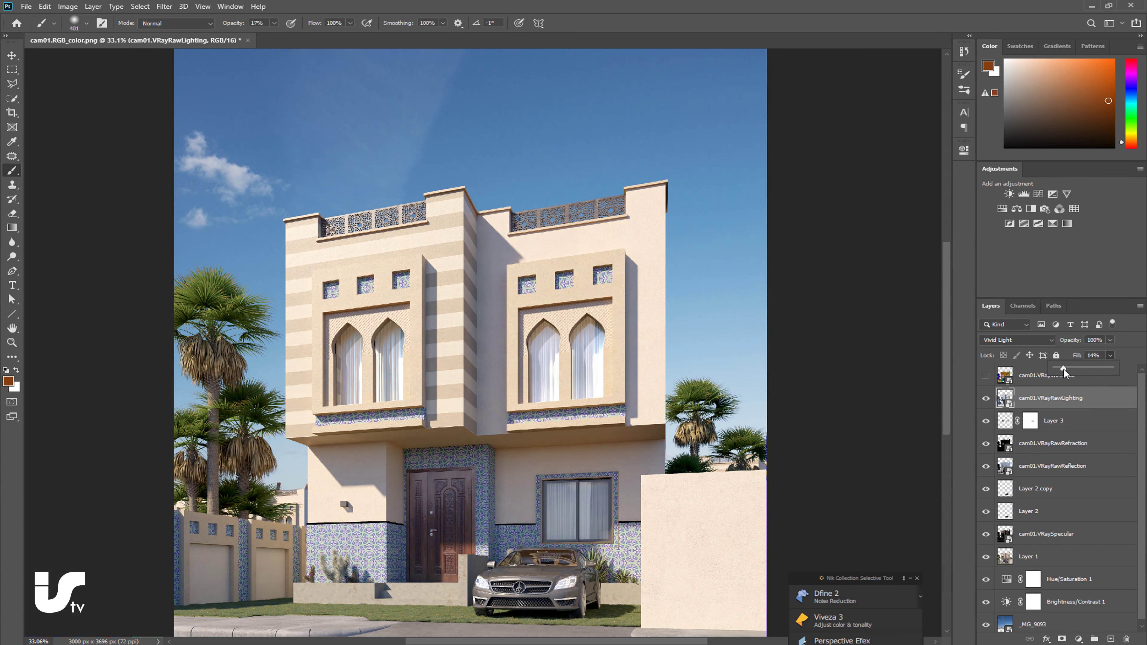
left_click_drag(1060, 369, 1058, 369)
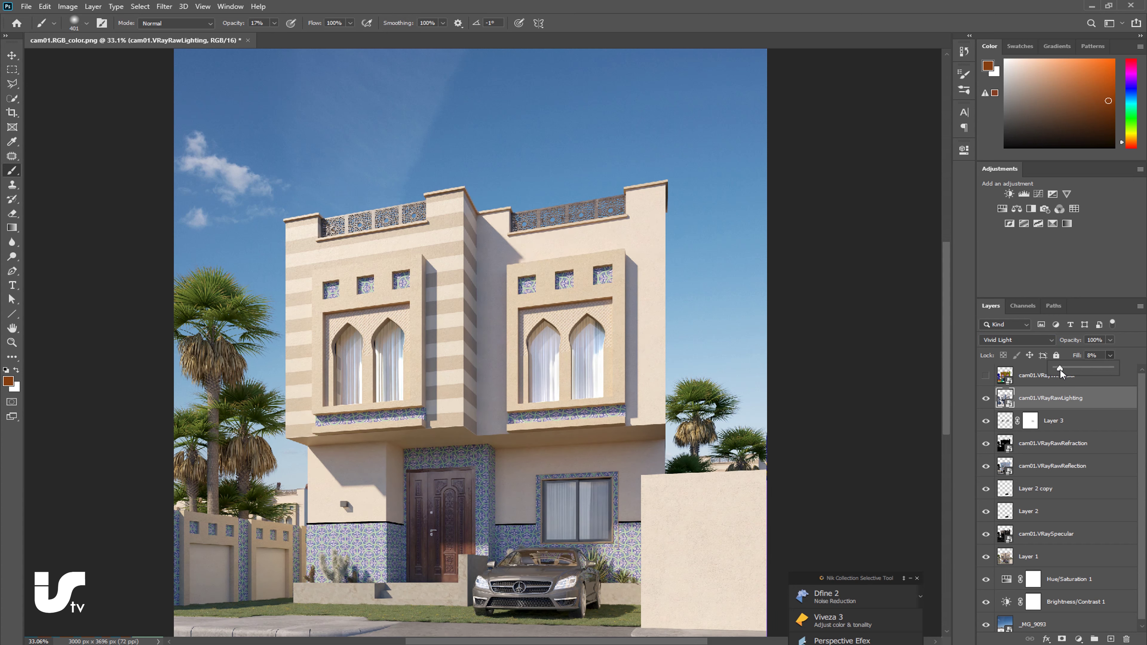
left_click(1136, 339)
- Compare with the lighting layer toggled, then duplicate the render layer stack
left_click(986, 398)
left_click_drag(1079, 403, 1066, 401)
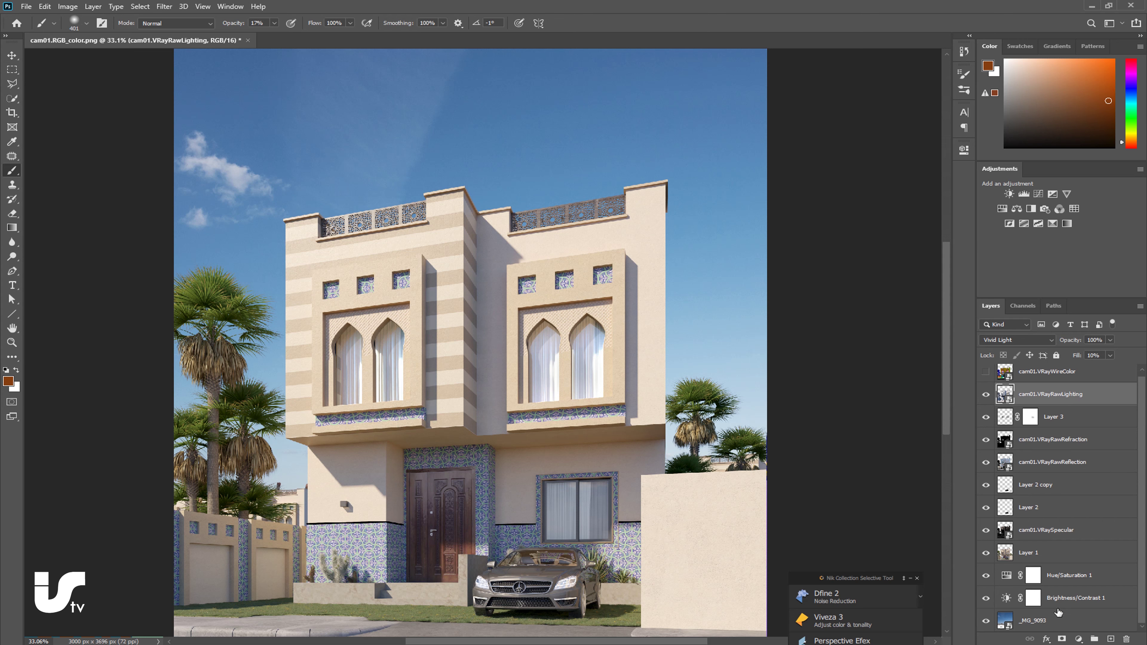
left_click_drag(1065, 401, 1065, 397, "alt")
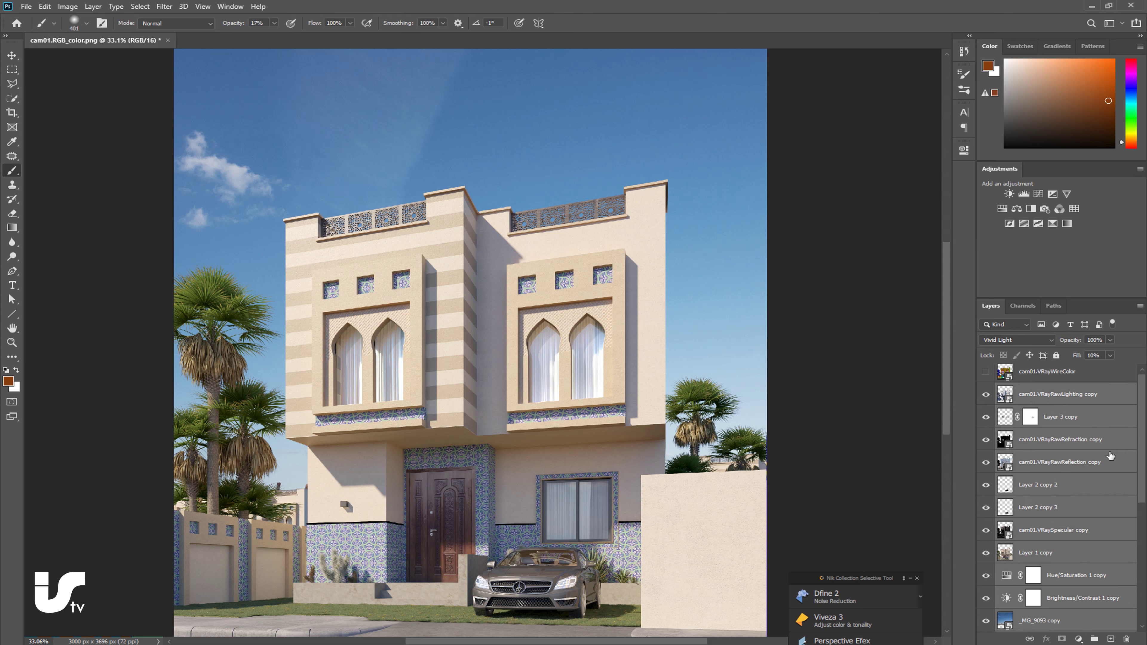
- Merge the copied layers and convert the result to a smart object
right_click(1076, 398)
left_click(964, 505)
right_click(1107, 394)
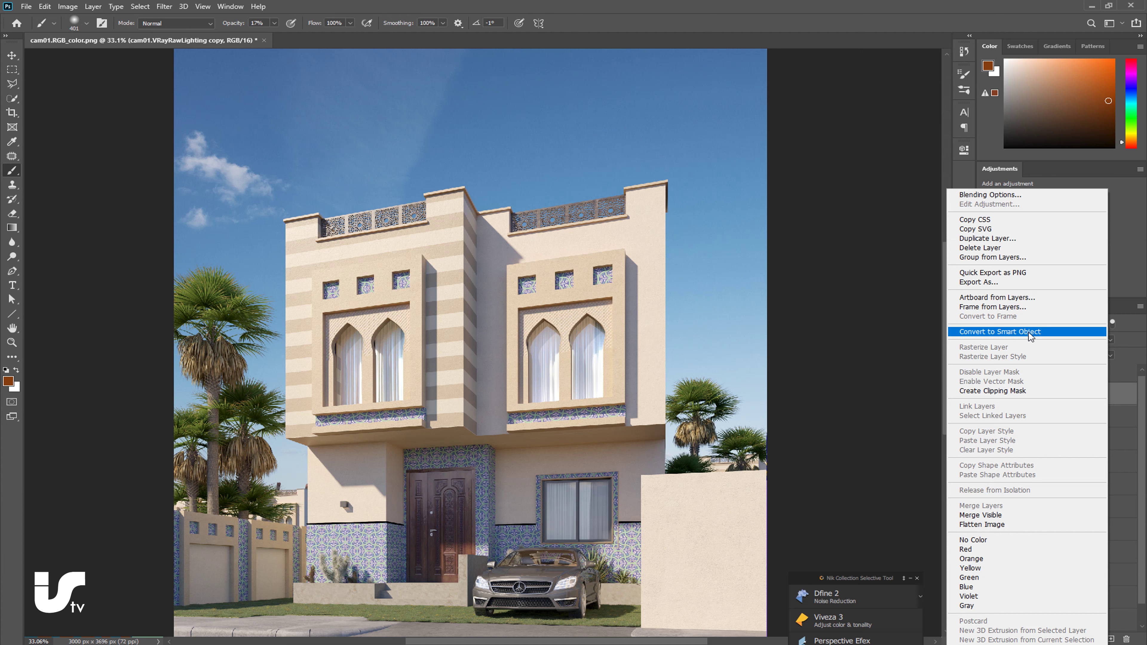
left_click(1016, 334)
- Apply a Camera Raw filter with exposure +0.20, contrast +8 and highlights -25
left_click(164, 6)
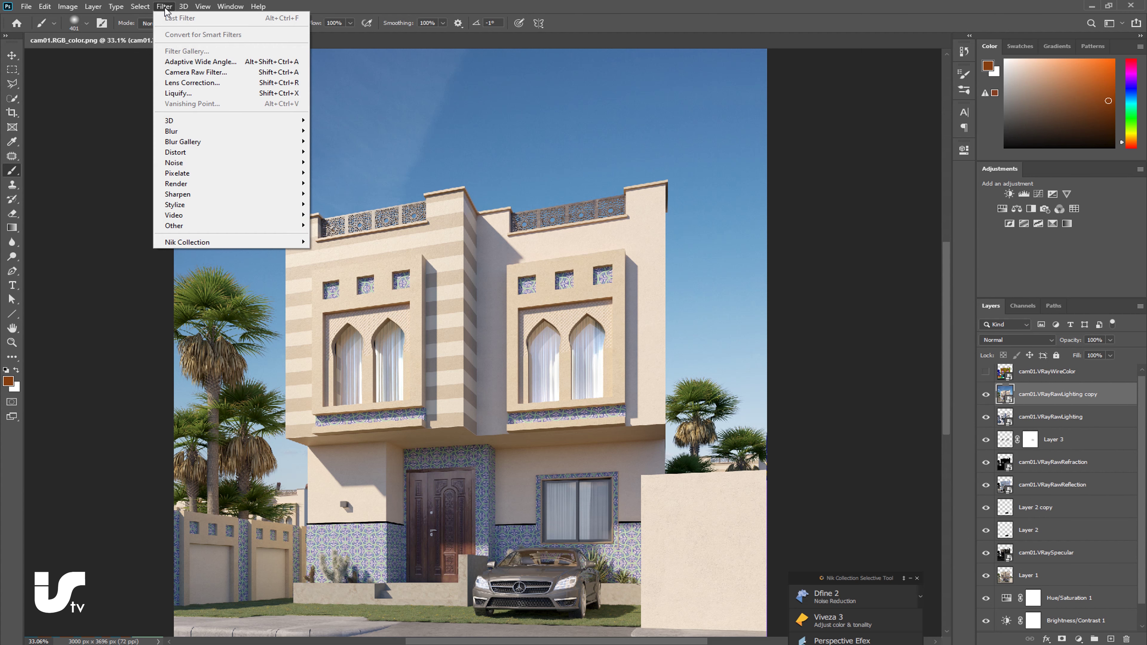
left_click(226, 72)
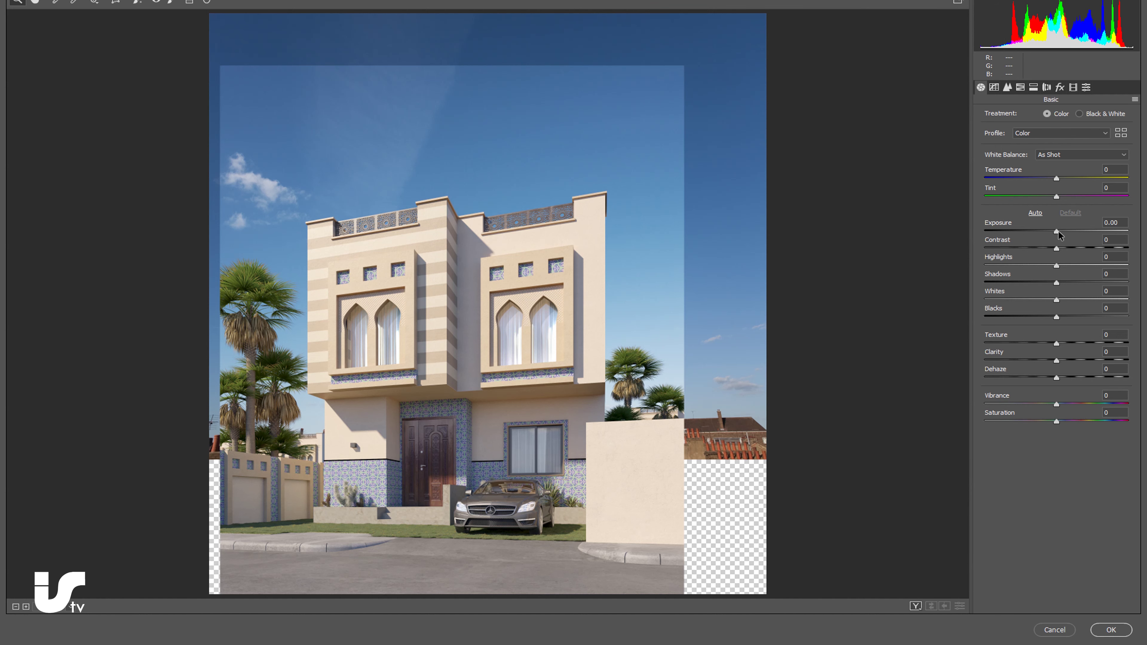
left_click_drag(1059, 230, 1061, 231)
left_click_drag(1057, 249, 1039, 267)
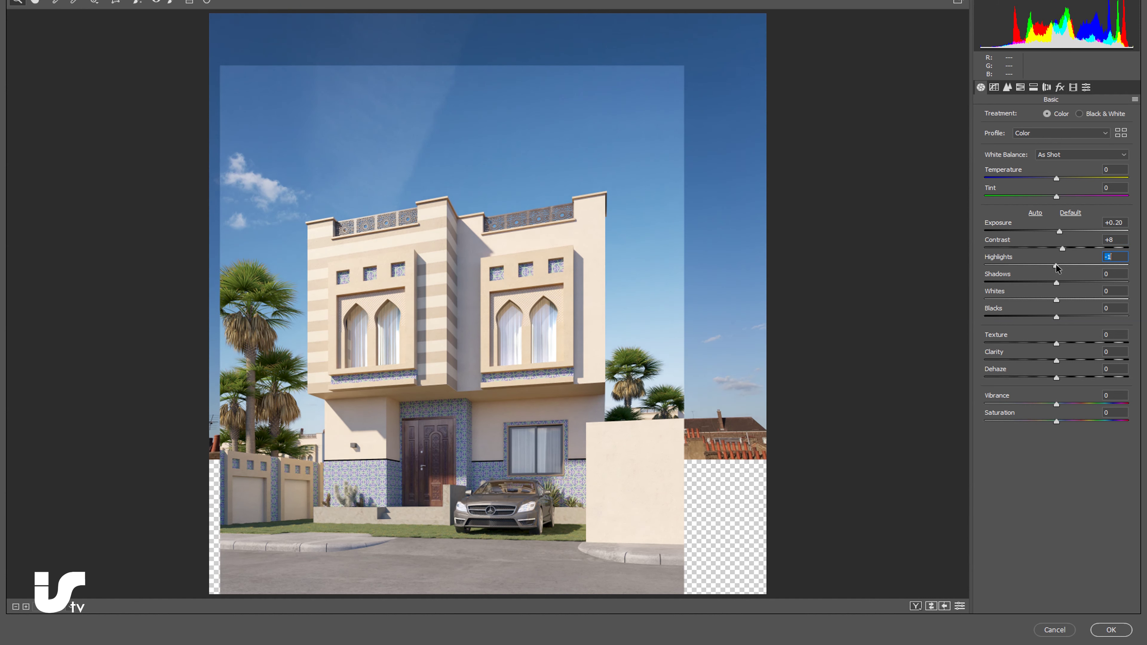
mouse_move(1056, 421)
left_mouse_down()
mouse_move(1053, 404)
mouse_move(1059, 421)
left_mouse_up()
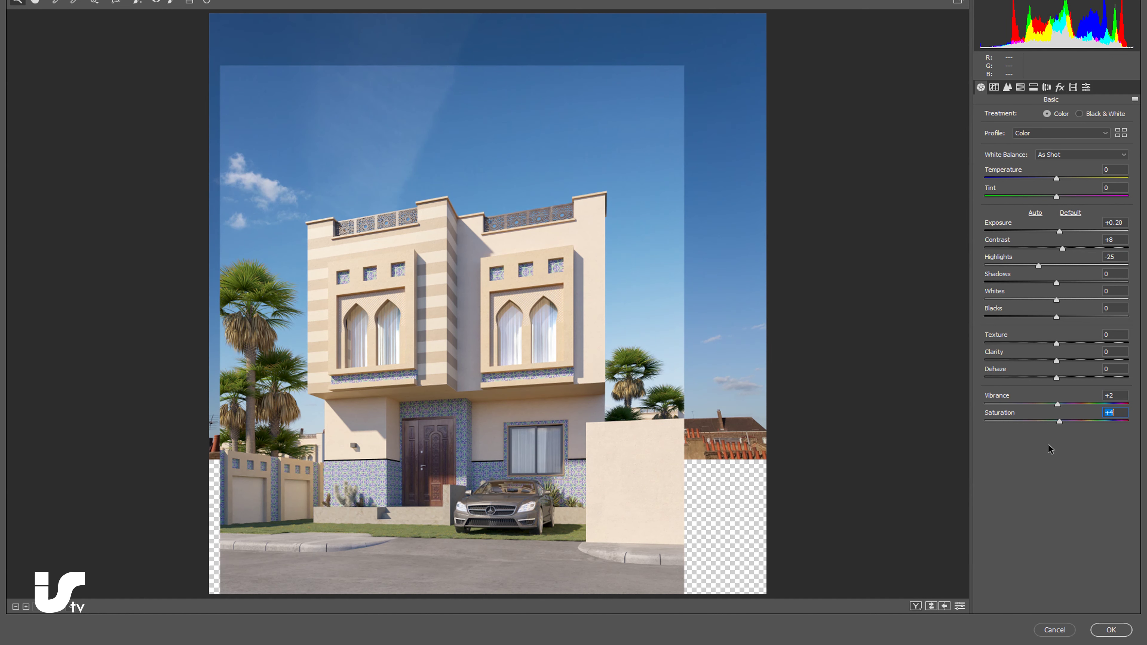
left_click(1114, 629)
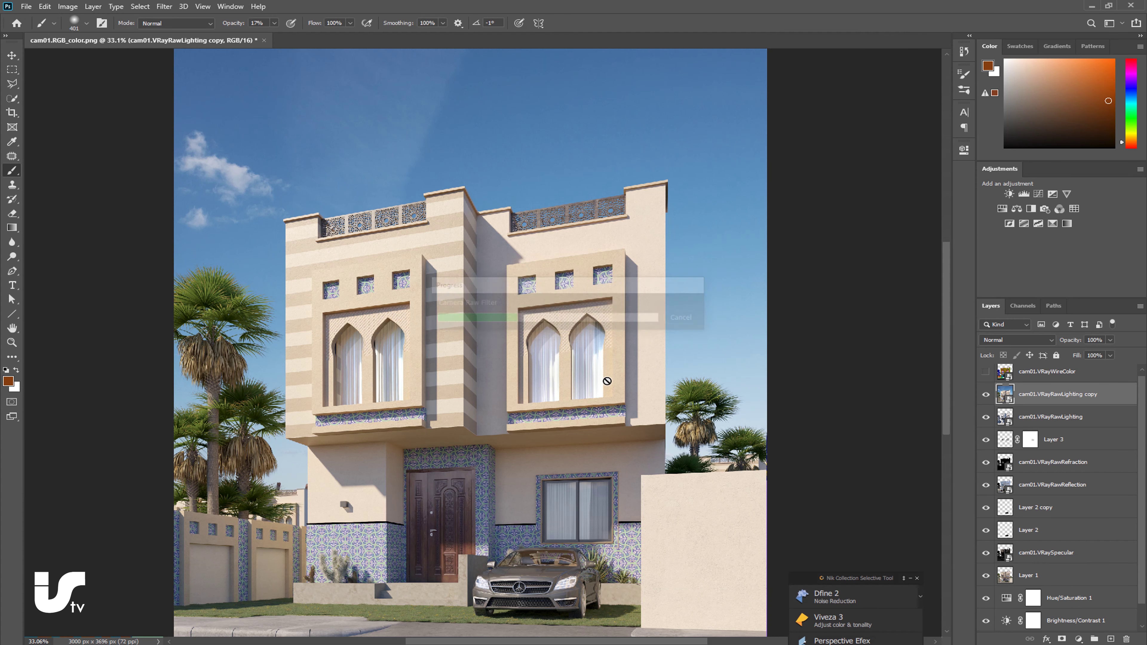
scroll(500, 303, "down", 2)
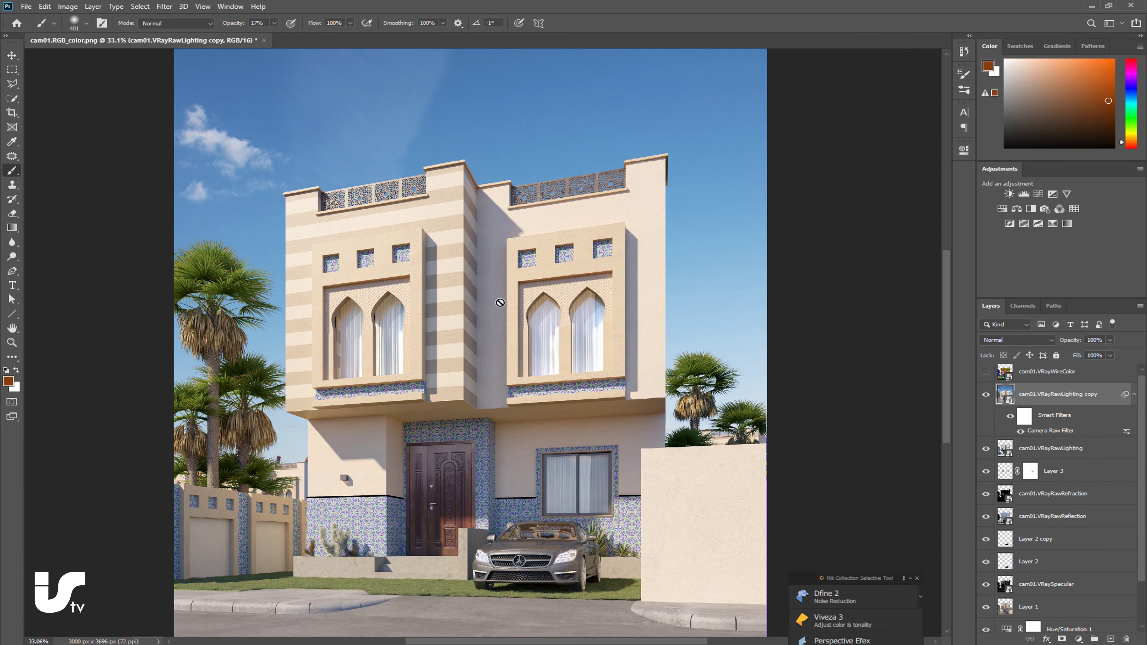
scroll(497, 306, "down", 2, "alt")
- Save the composite as a layered Photoshop file cam01.RGB_color.psd
left_click(26, 6)
left_click(52, 131)
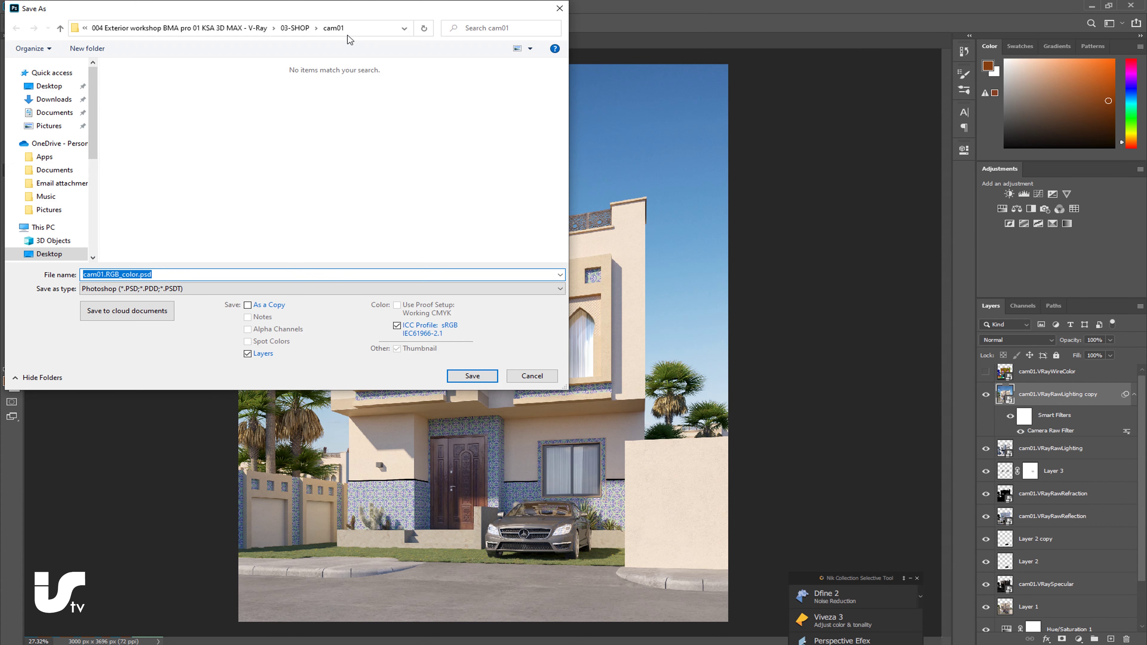
left_click(294, 28)
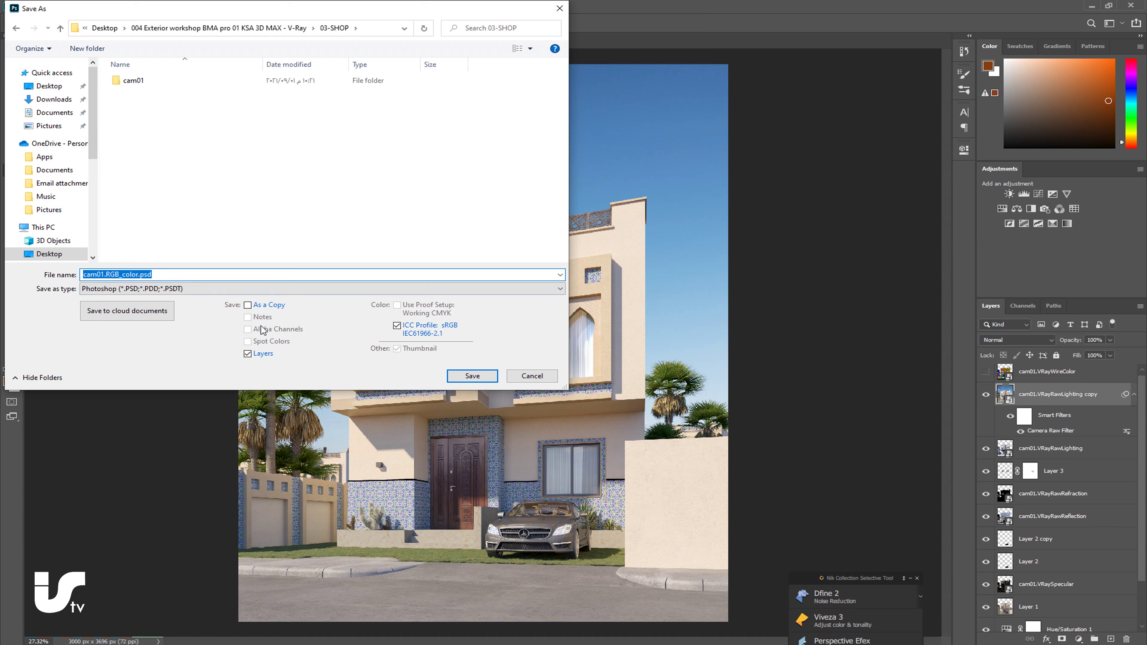
left_click(466, 378)
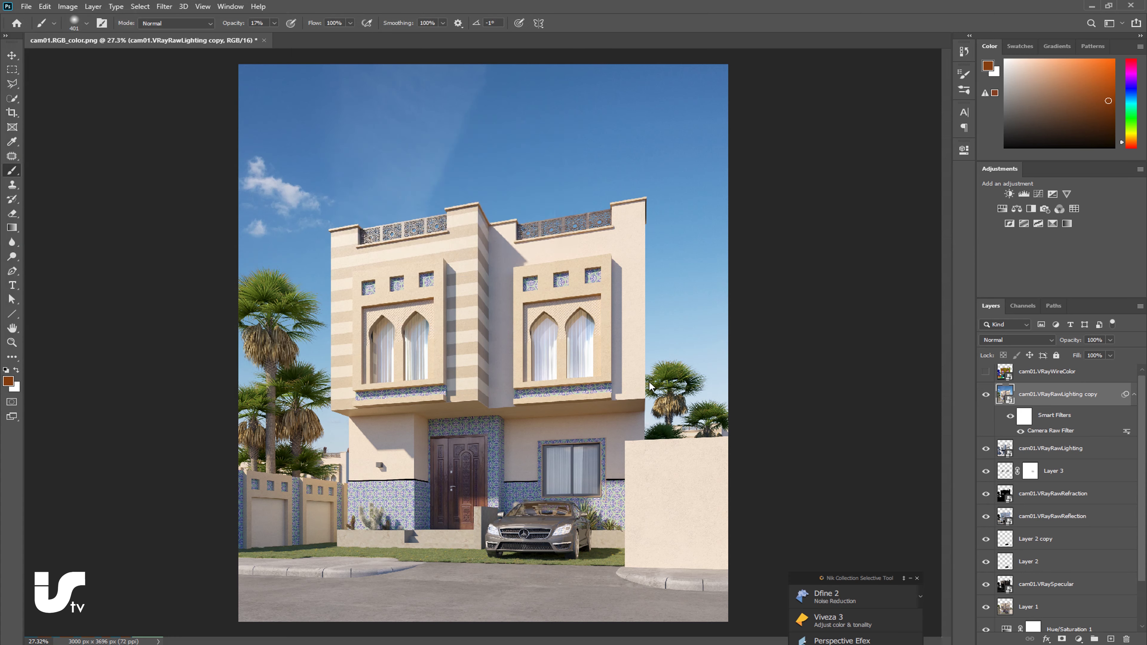
left_click(632, 162)
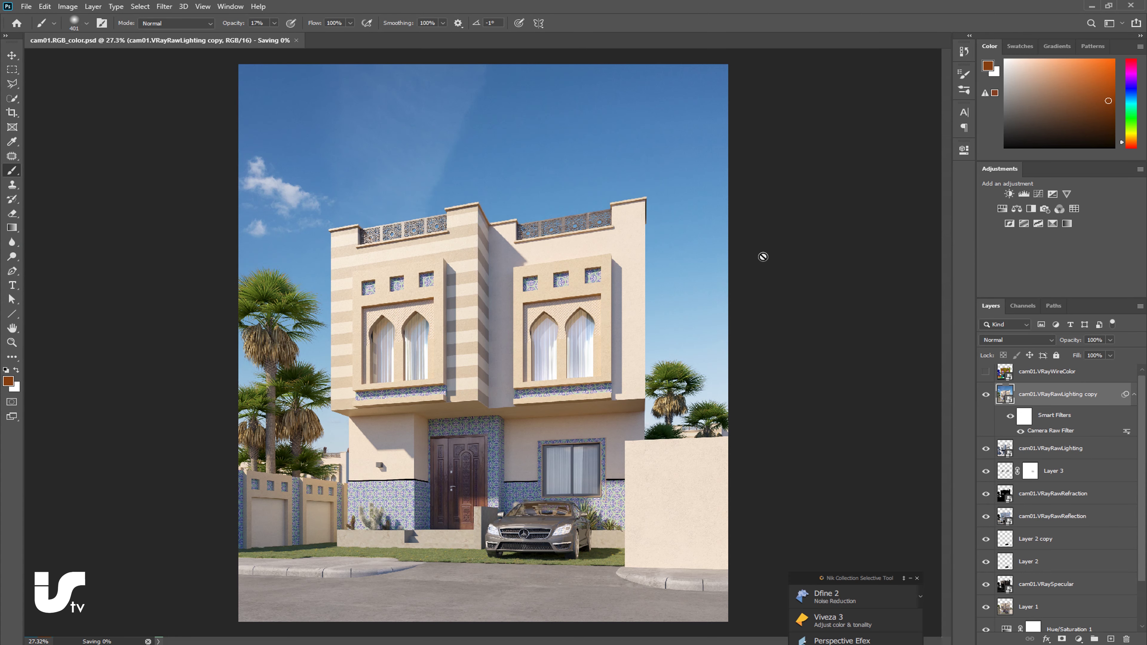
right_click(13, 185)
left_click(64, 185)
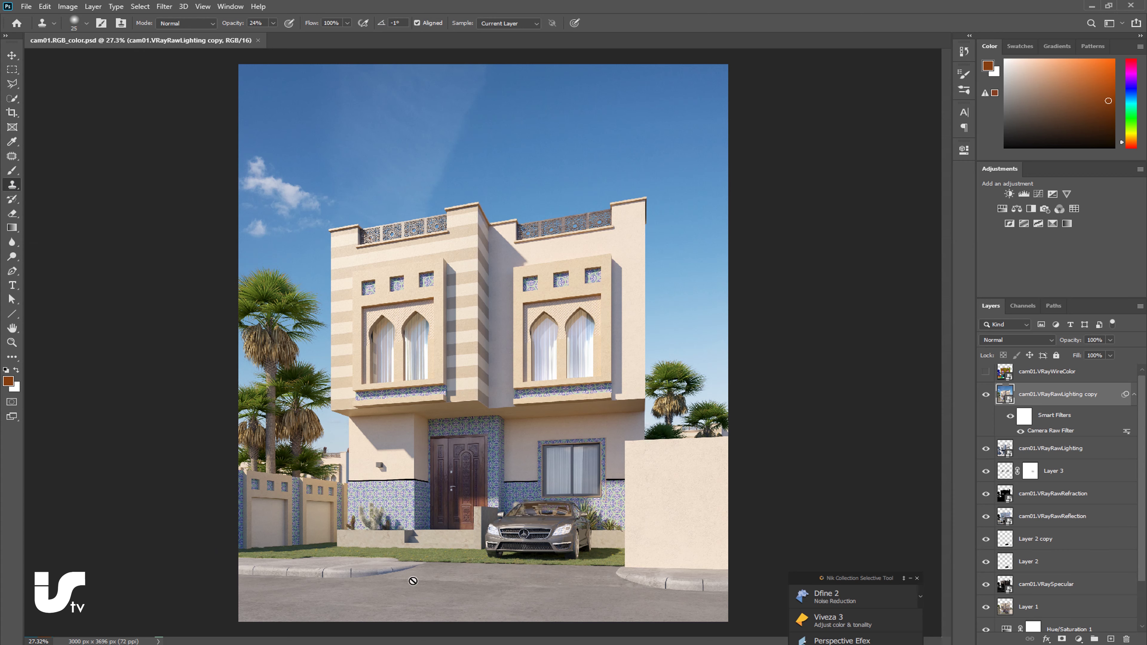
- Set the Clone Stamp to a larger soft brush at 70% opacity
scroll(396, 591, "up", 5, "alt")
scroll(396, 591, "up", 1, "alt")
scroll(388, 587, "up", 1, "alt")
scroll(370, 583, "up", 2, "alt")
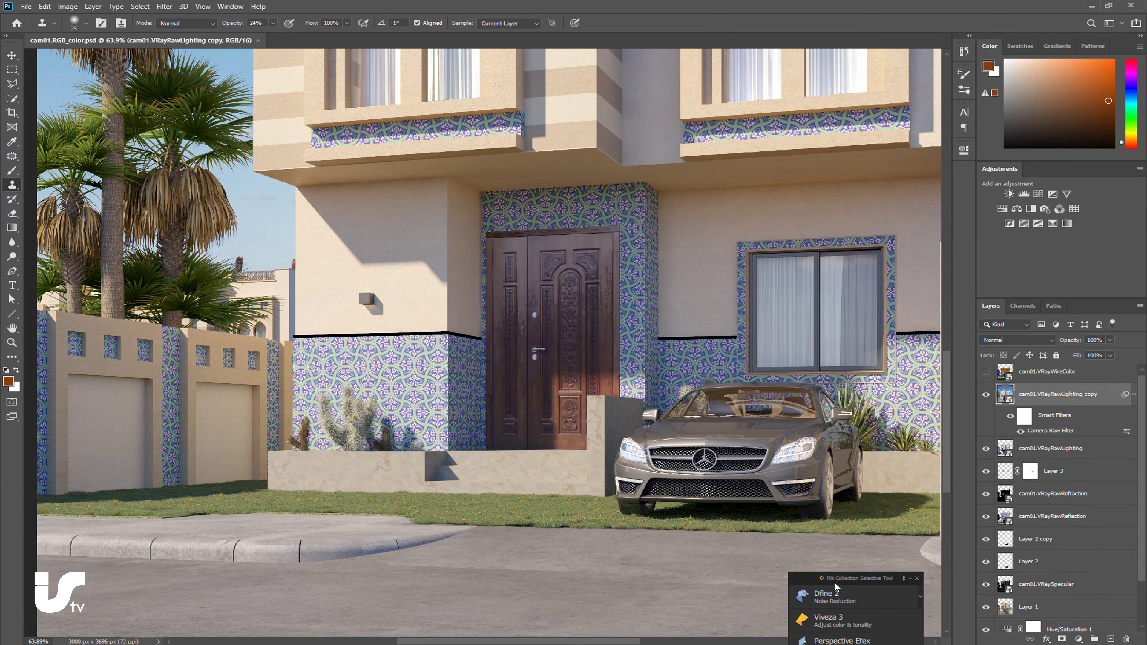
left_click_drag(835, 586, 872, 643)
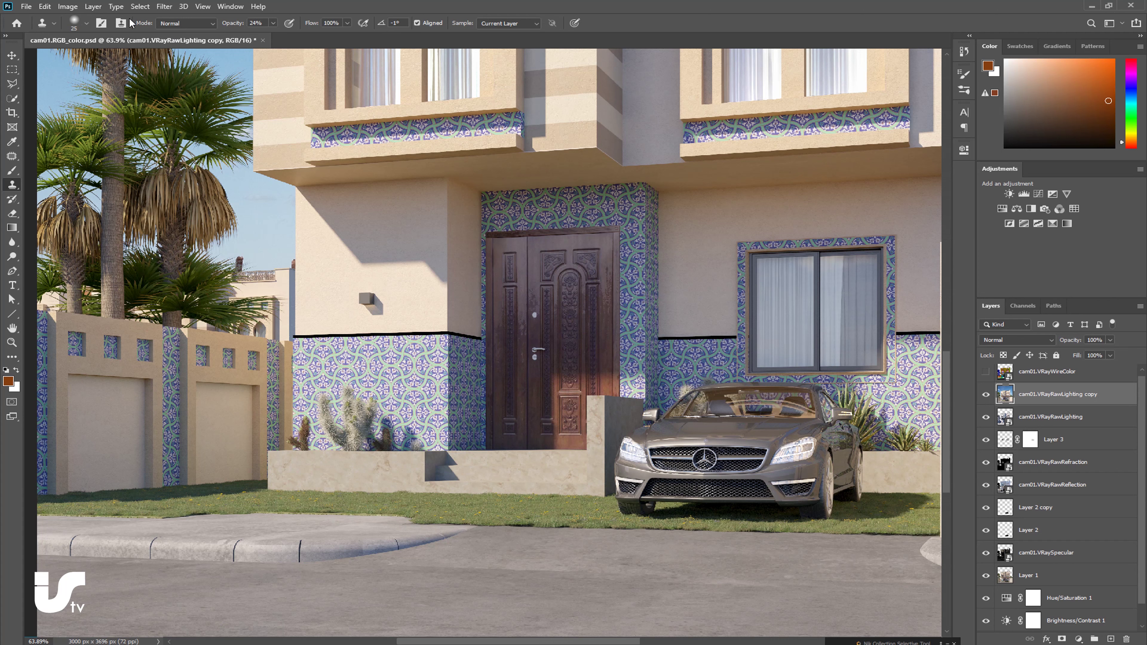
left_click(87, 23)
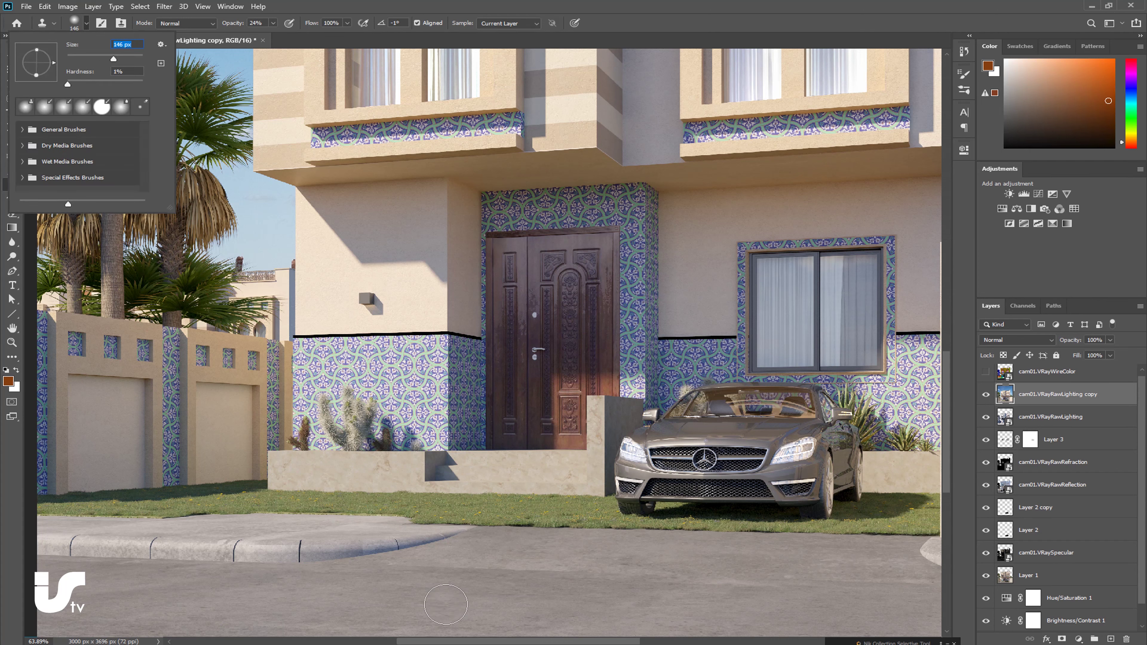
left_click_drag(91, 59, 96, 56)
left_click(274, 23)
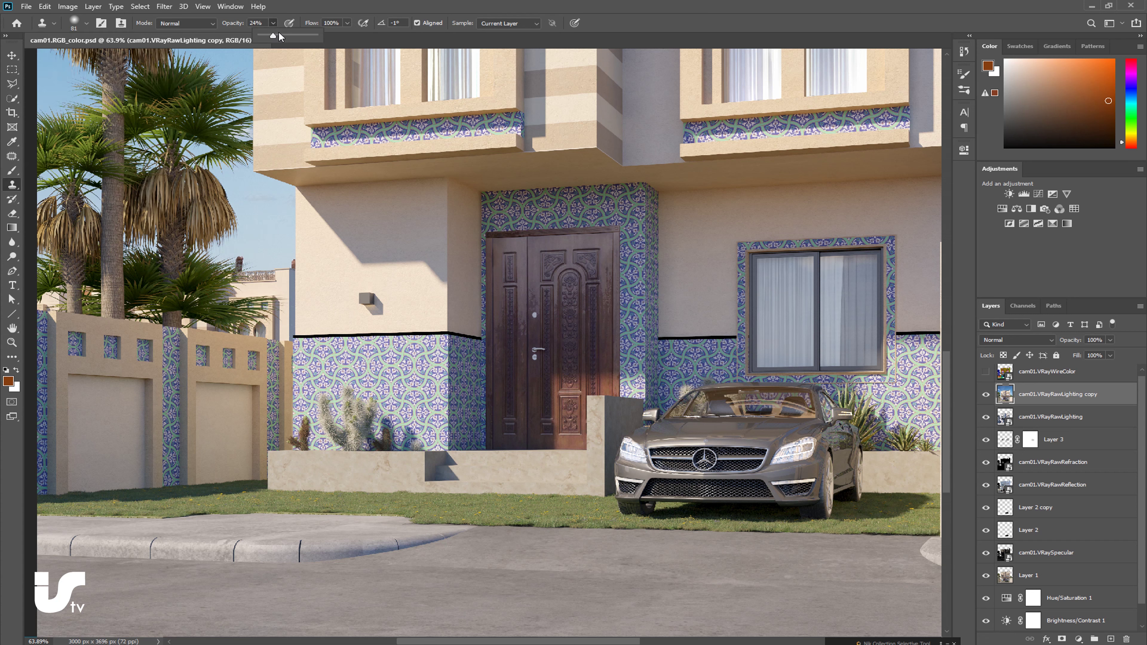
left_click_drag(292, 34, 297, 33)
- Clone clean asphalt over the marks across the road in front of the house
left_click(372, 601, "alt")
mouse_move(404, 569)
left_mouse_down()
mouse_move(453, 570)
mouse_move(391, 570)
left_mouse_up()
left_click(482, 555, "alt")
left_click_drag(455, 566, 619, 574)
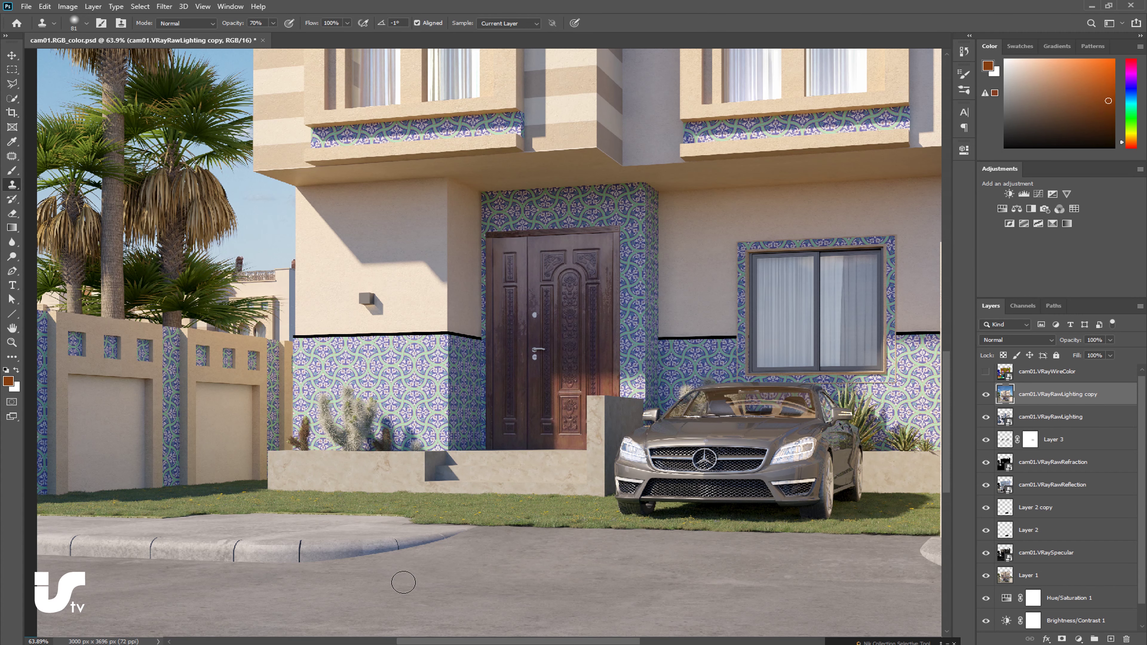
left_click(431, 592, "alt")
left_click_drag(540, 577, 590, 578)
left_click_drag(546, 642, 605, 642)
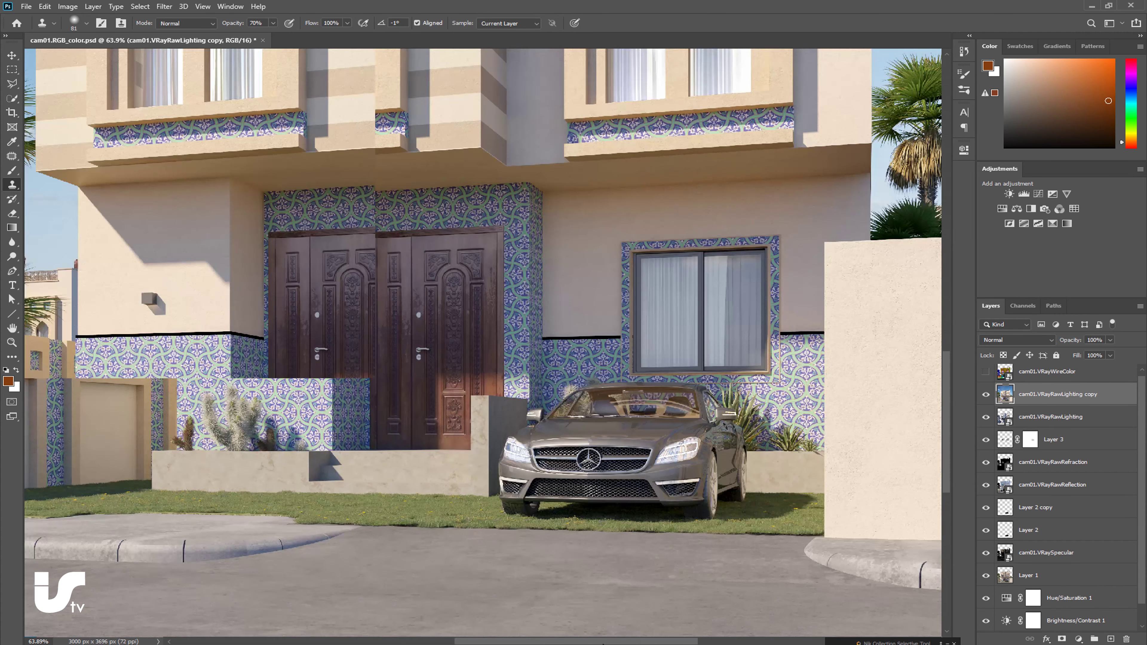
left_click(402, 601, "alt")
left_click_drag(459, 586, 721, 585)
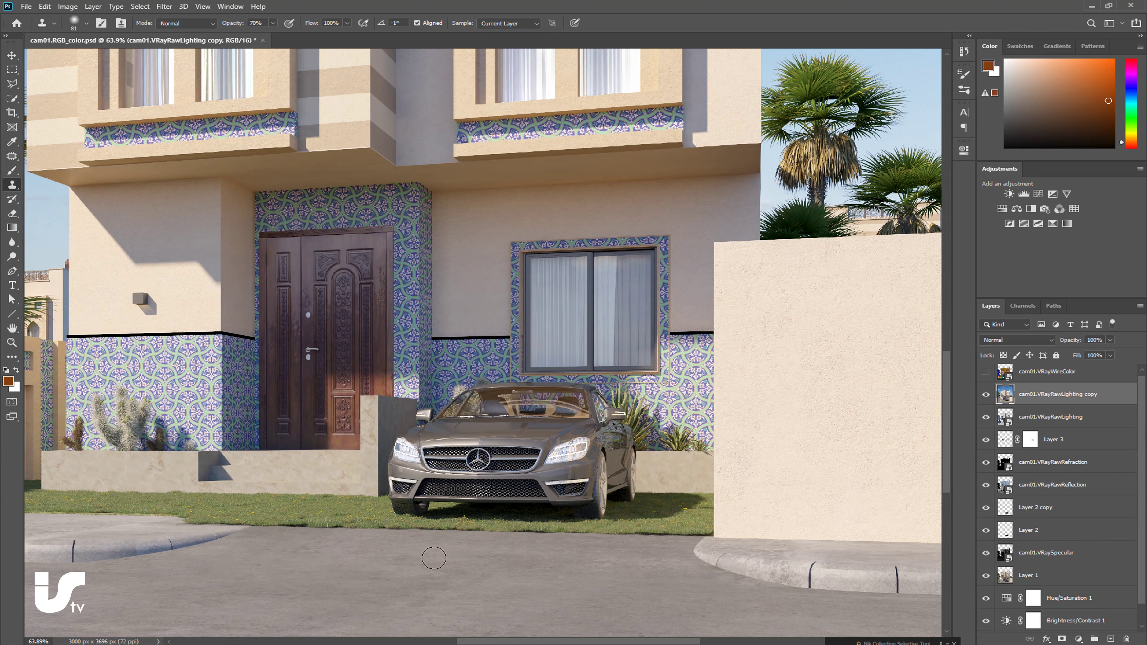
- Zoom back out and show the VRayWireColor colour-ID pass again
scroll(488, 560, "down", 3, "alt")
scroll(488, 560, "down", 2, "alt")
scroll(488, 560, "down", 1, "alt")
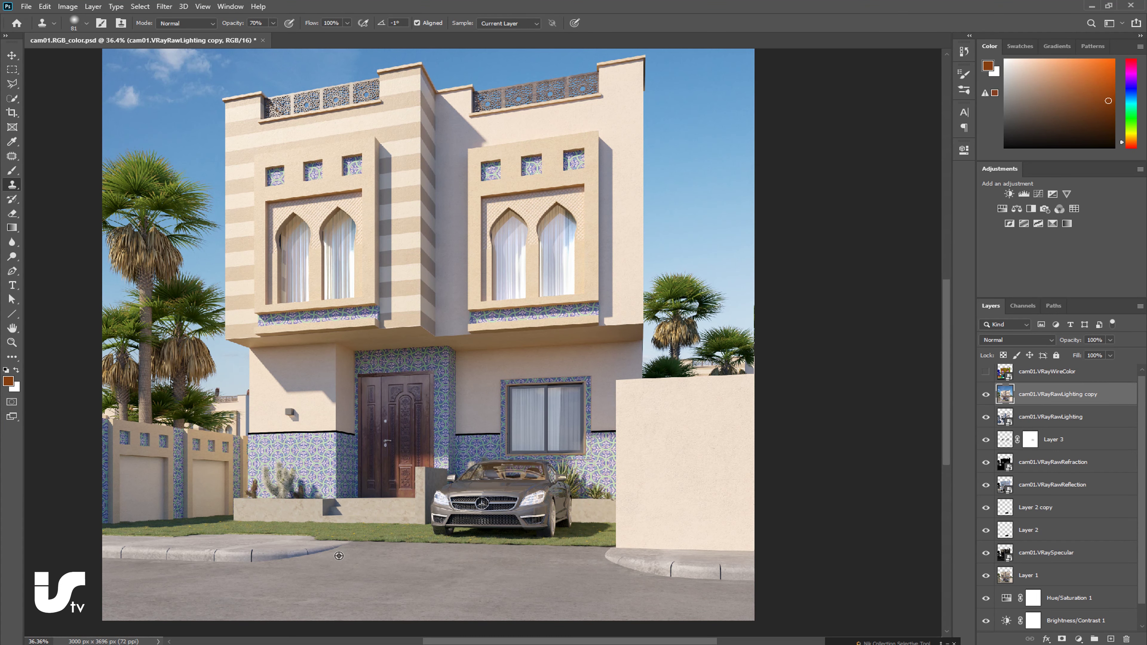
scroll(446, 503, "down", 1, "alt")
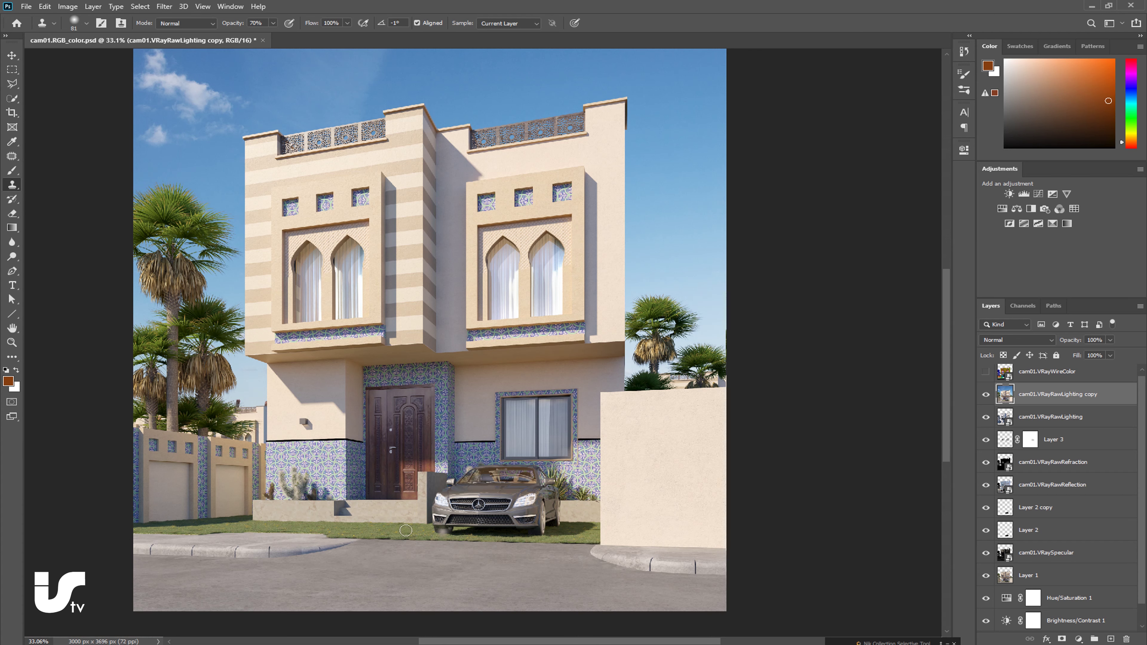
left_click(987, 374)
- Magic Wand the grass strip on VRayWireColor and copy it from the lighting copy onto a new layer
left_click(1067, 374)
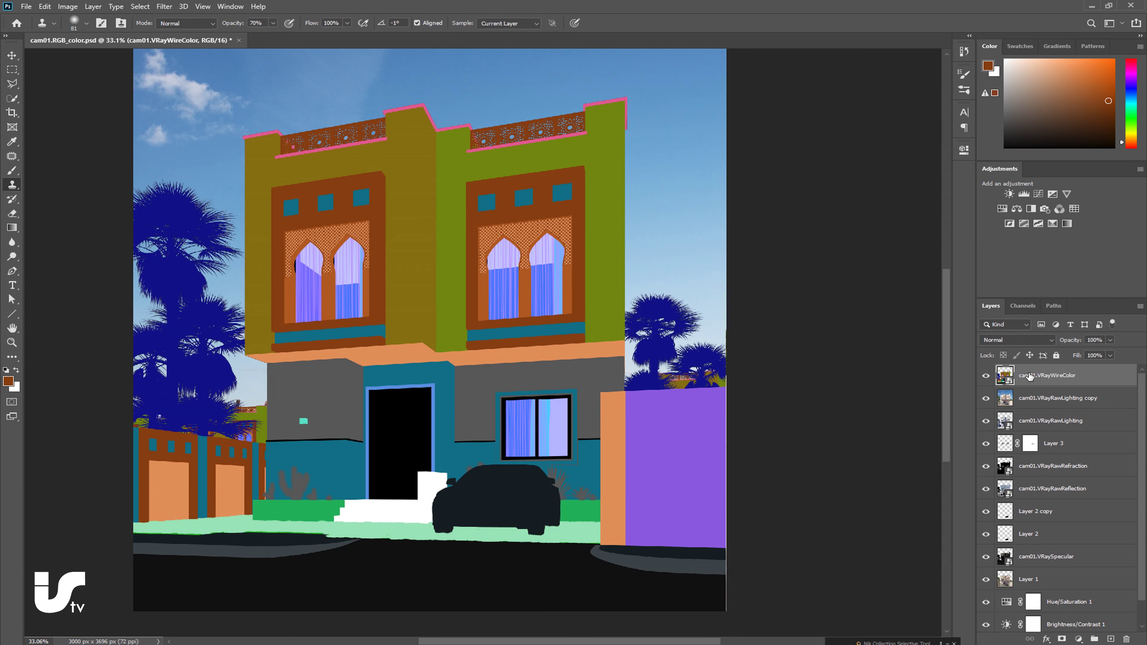
left_click(13, 98)
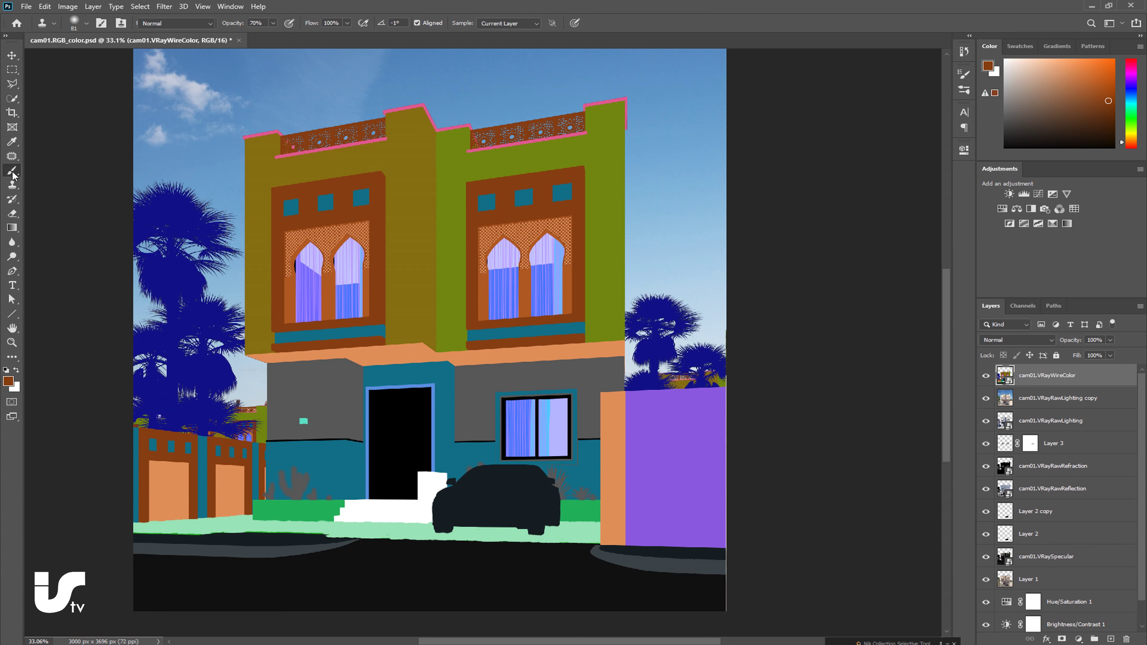
right_click(15, 101)
left_click(57, 119)
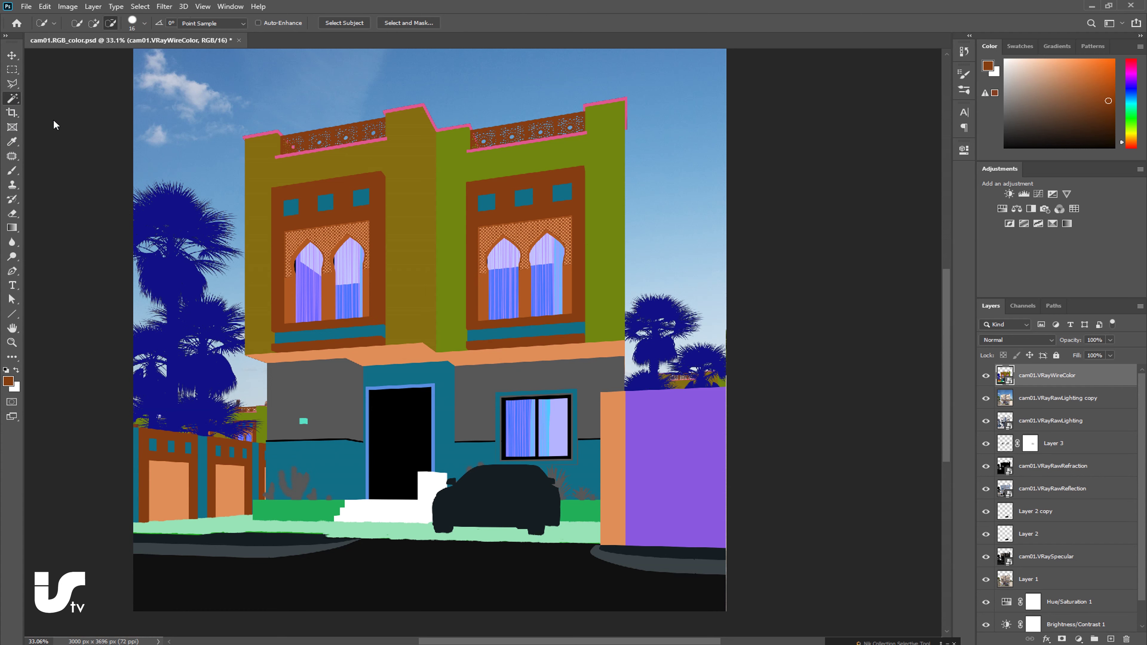
left_click(369, 533)
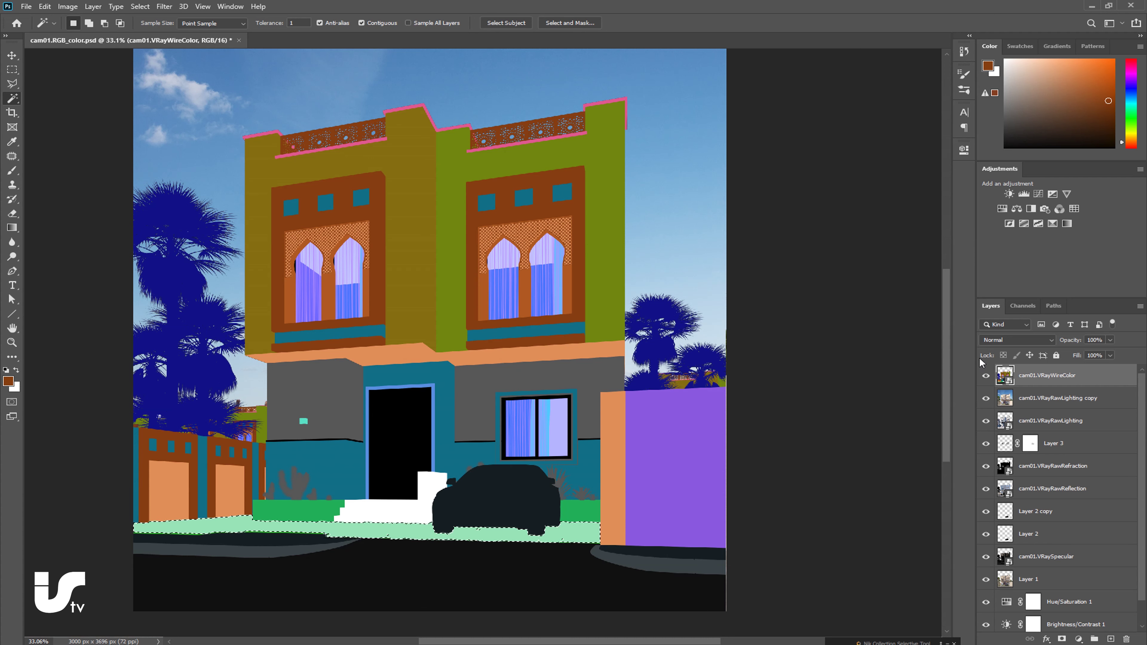
left_click(986, 376)
left_click(1056, 398)
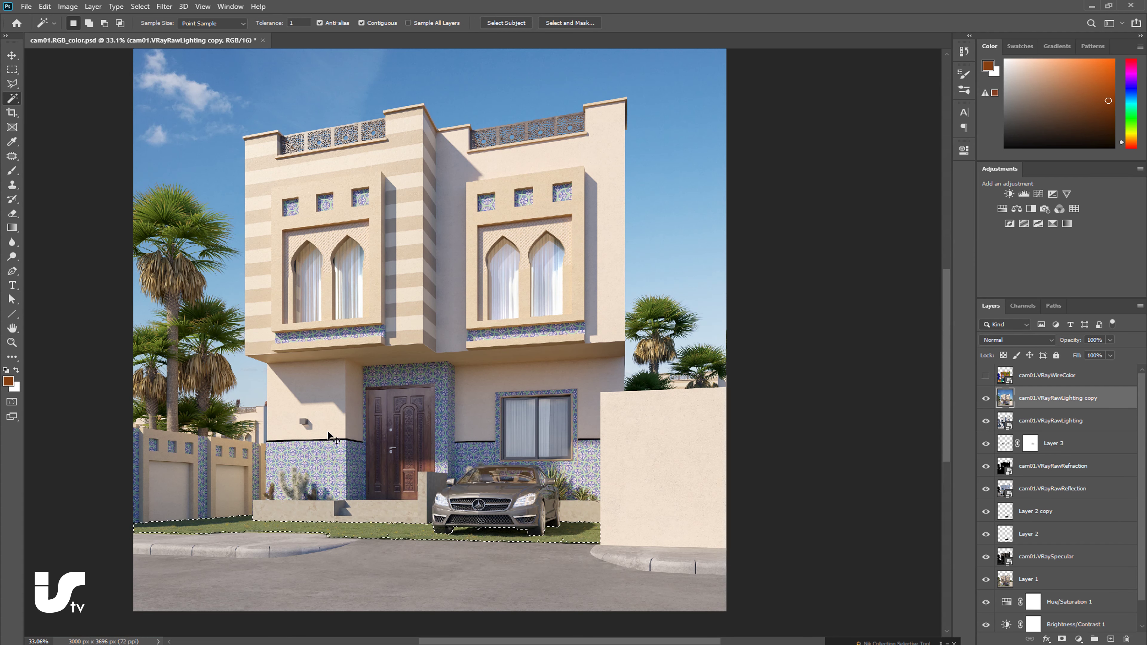
key("ctrl+j")
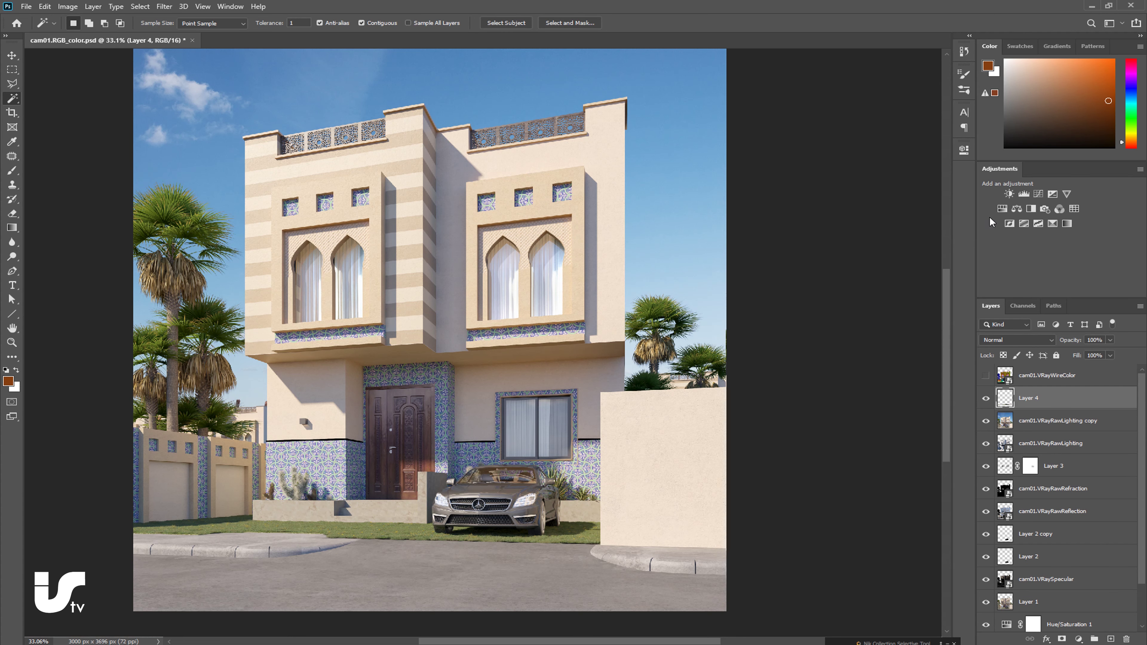
- Clip Hue/Saturation (saturation -29) and Brightness/Contrast (brightness 19) to the grass layer
left_click(1003, 209)
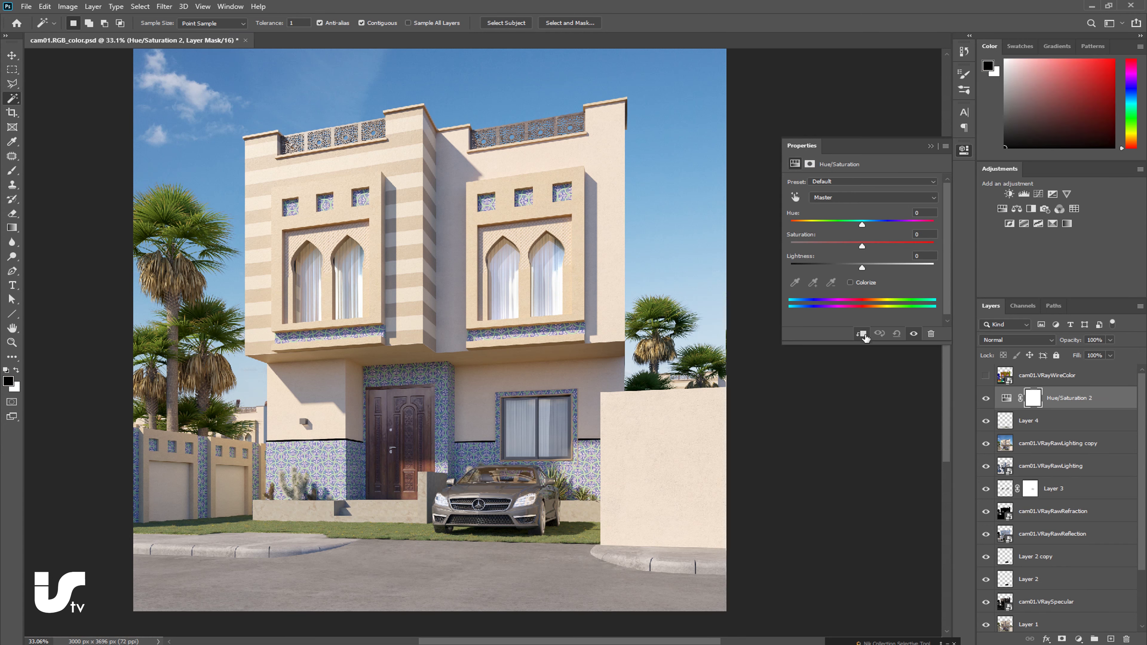
left_click(862, 334)
left_click_drag(862, 247, 843, 246)
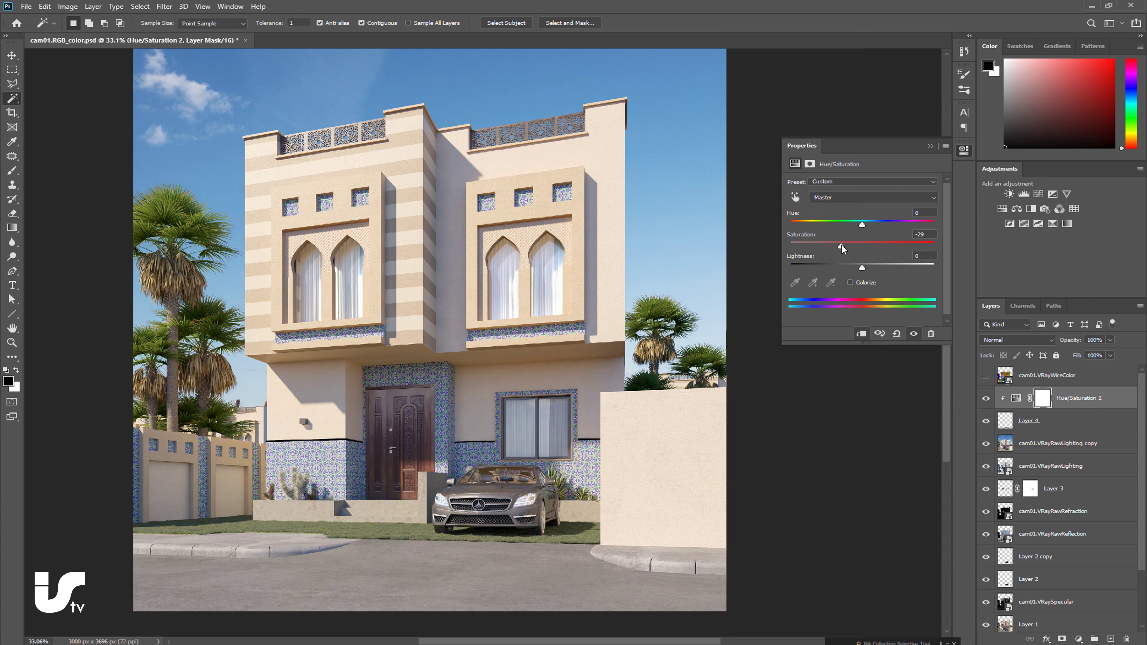
left_click(1009, 194)
left_click_drag(863, 212, 868, 212)
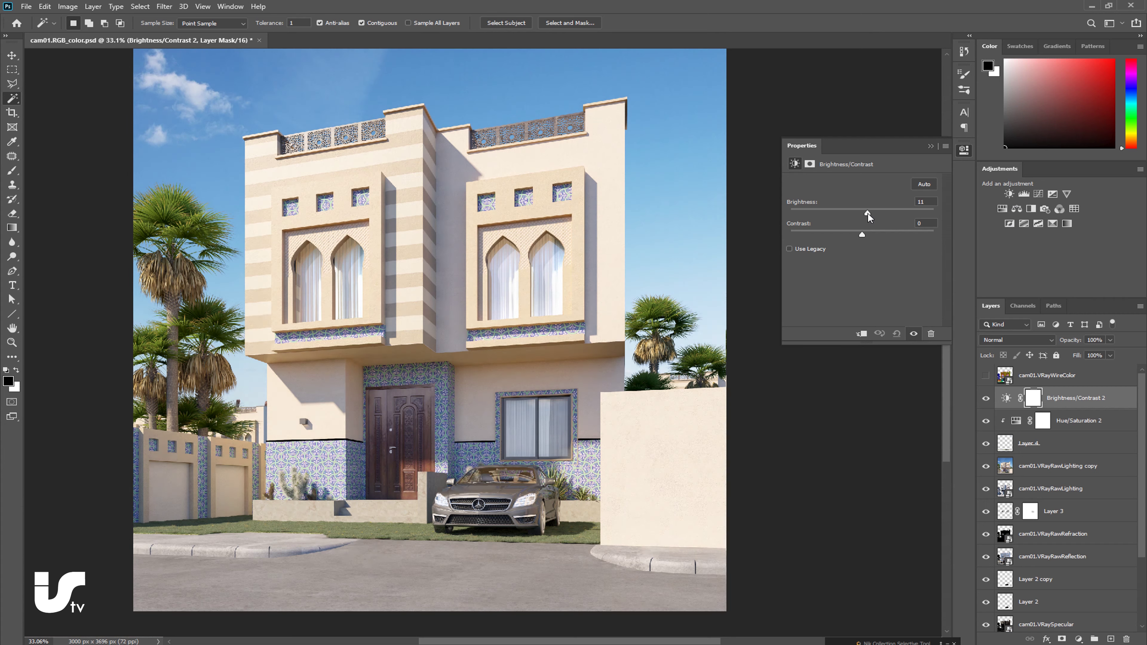
left_click(861, 334)
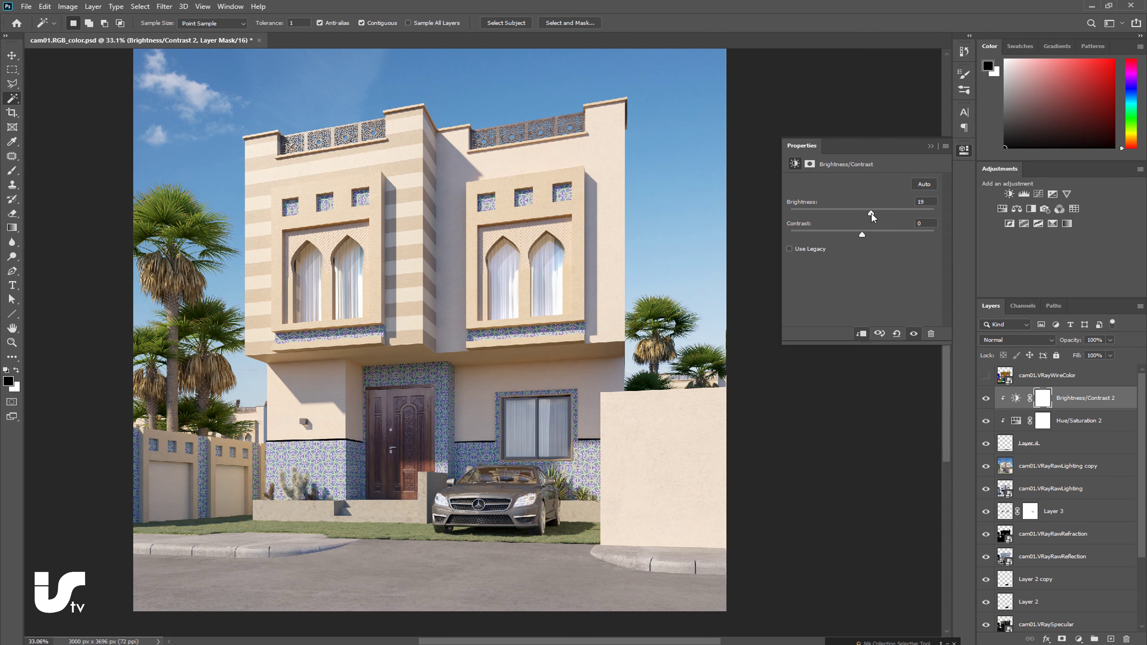
left_click(930, 147)
left_click(986, 375)
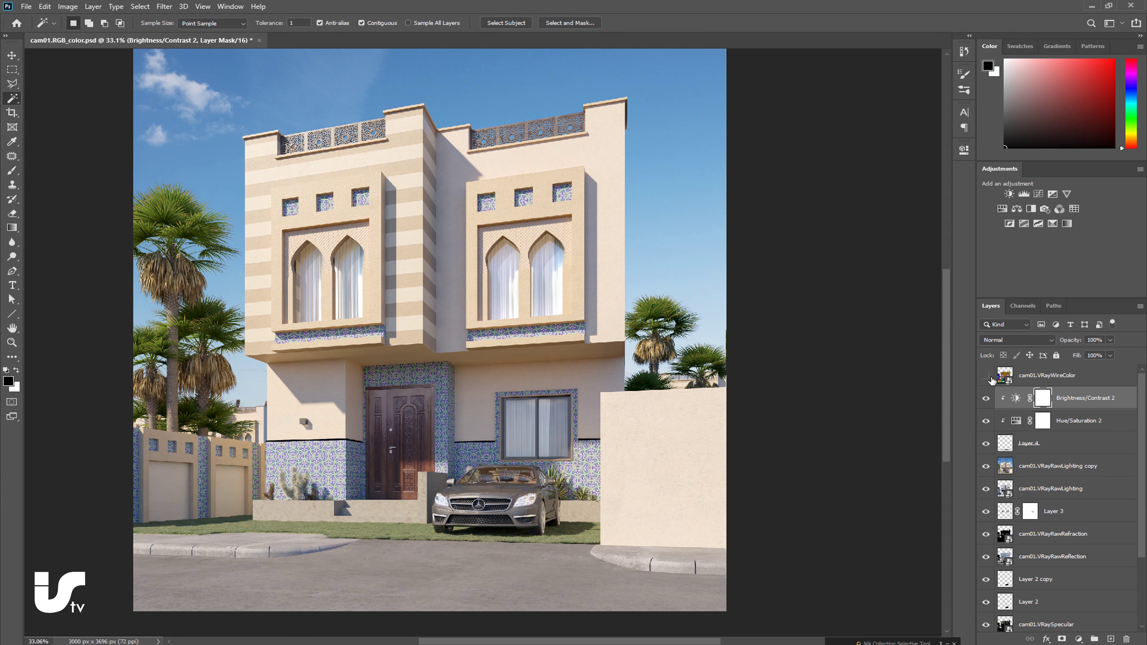
left_click(1061, 379)
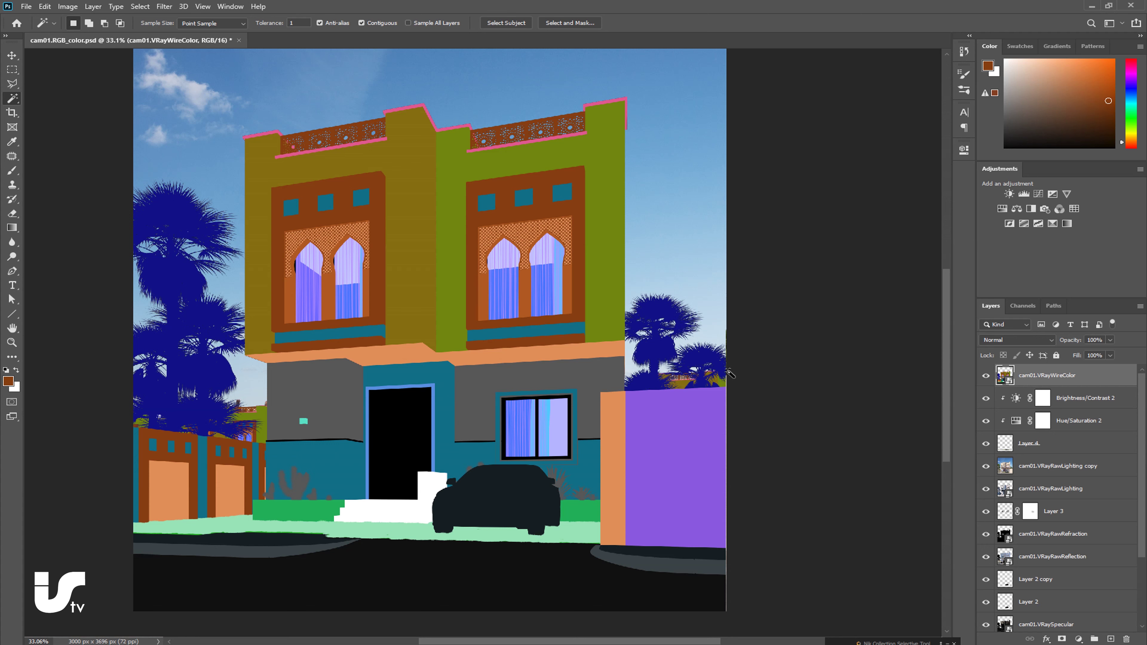
- Select the palm trees with Color Range on the wire-colour pass, lowering Fuzziness
left_click(140, 7)
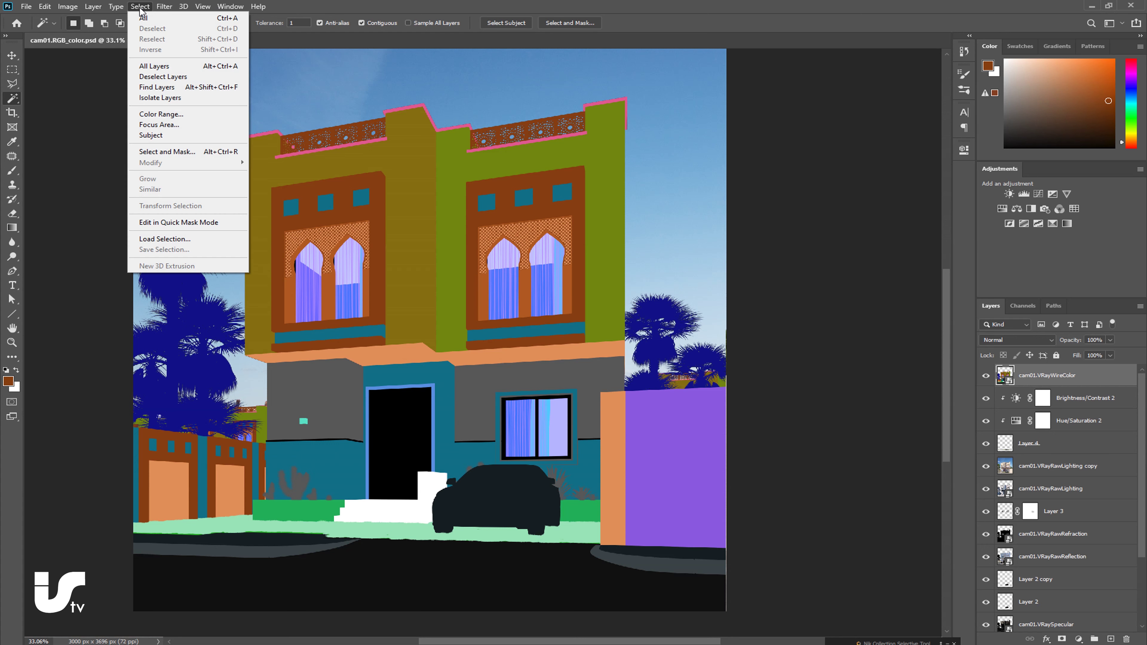
left_click(161, 114)
left_click(179, 273)
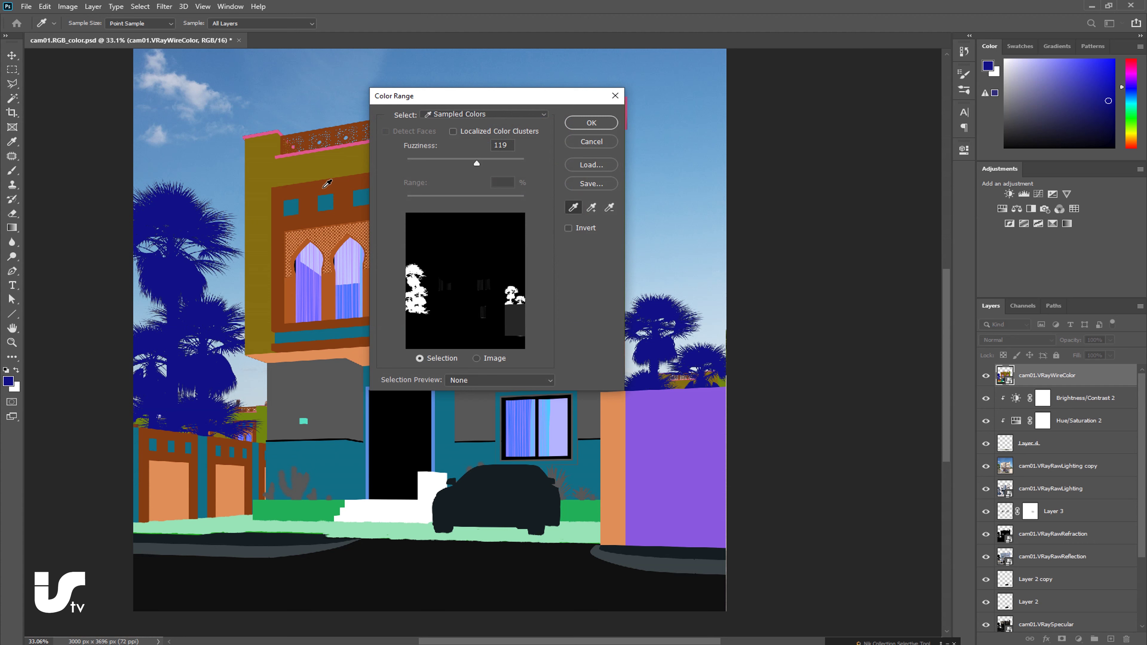
left_click_drag(473, 163, 430, 163)
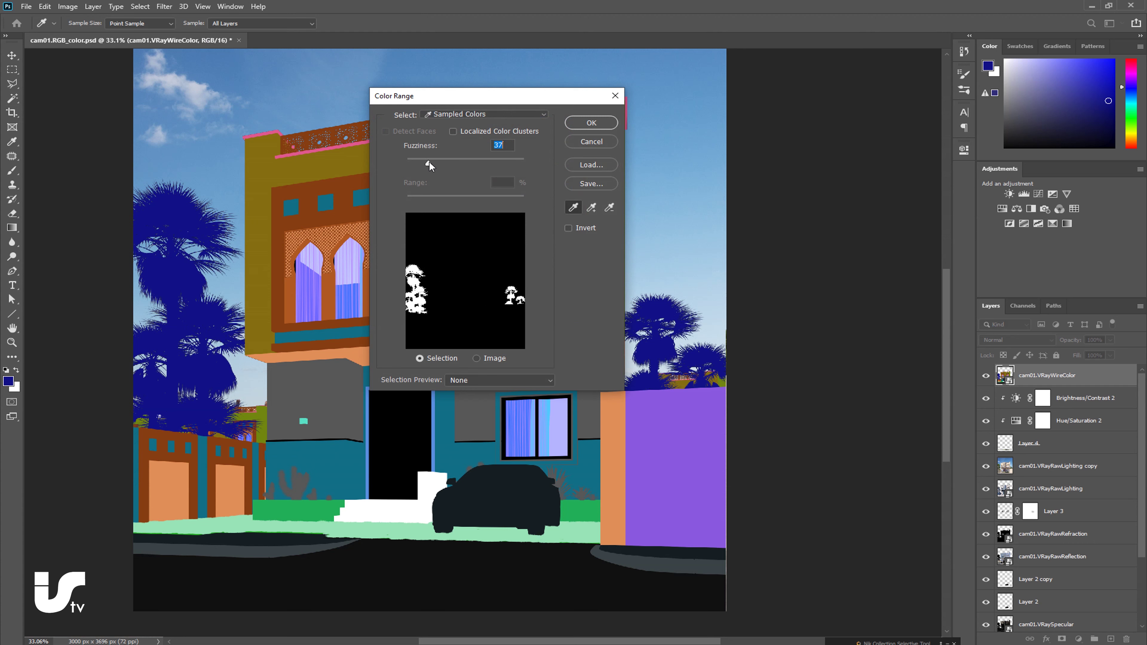
left_click_drag(430, 162, 424, 162)
left_click(597, 124)
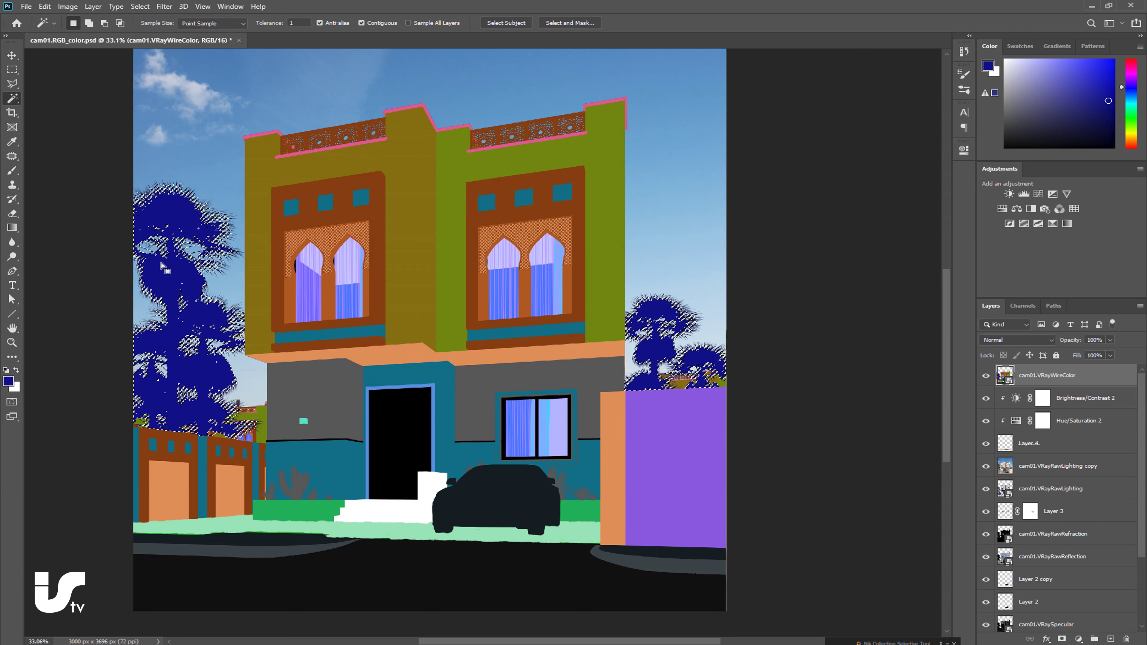
- Copy the palms from the lighting layer to Layer 5, placed below the wire-colour pass
left_click(986, 375)
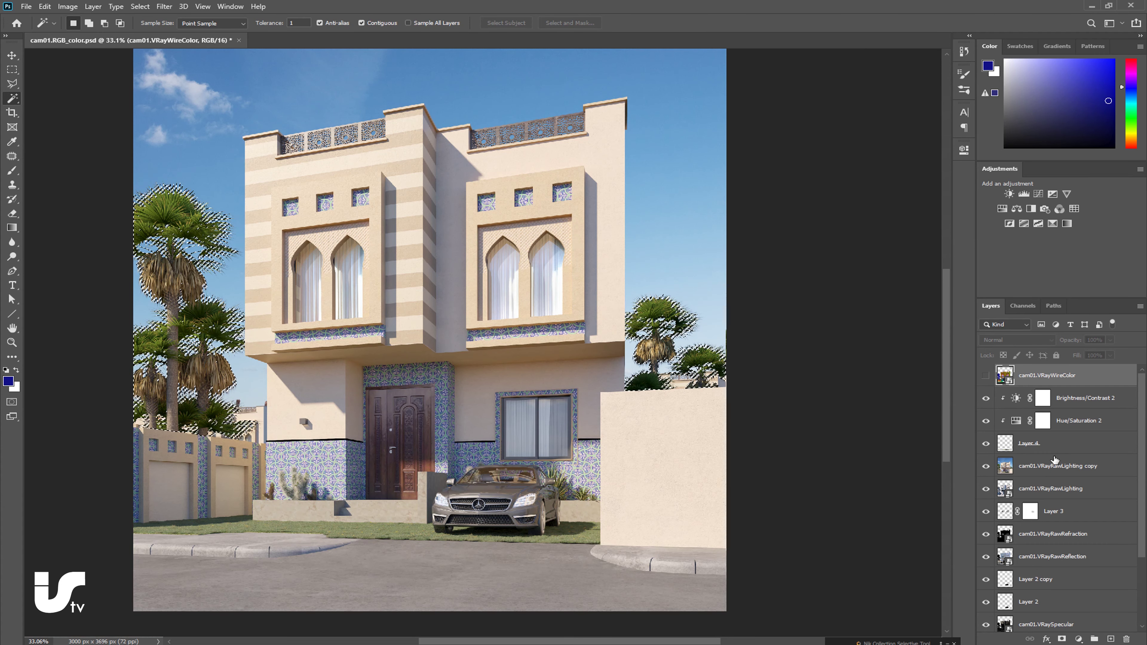
left_click(1046, 473)
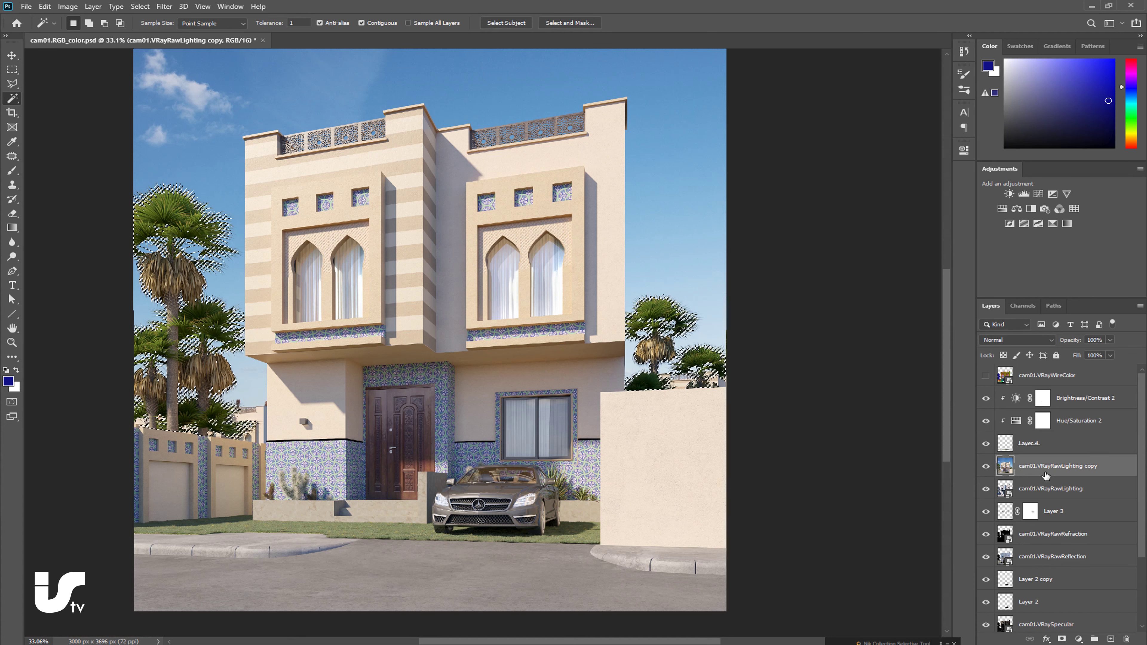
left_click(1057, 376)
key("ctrl+j")
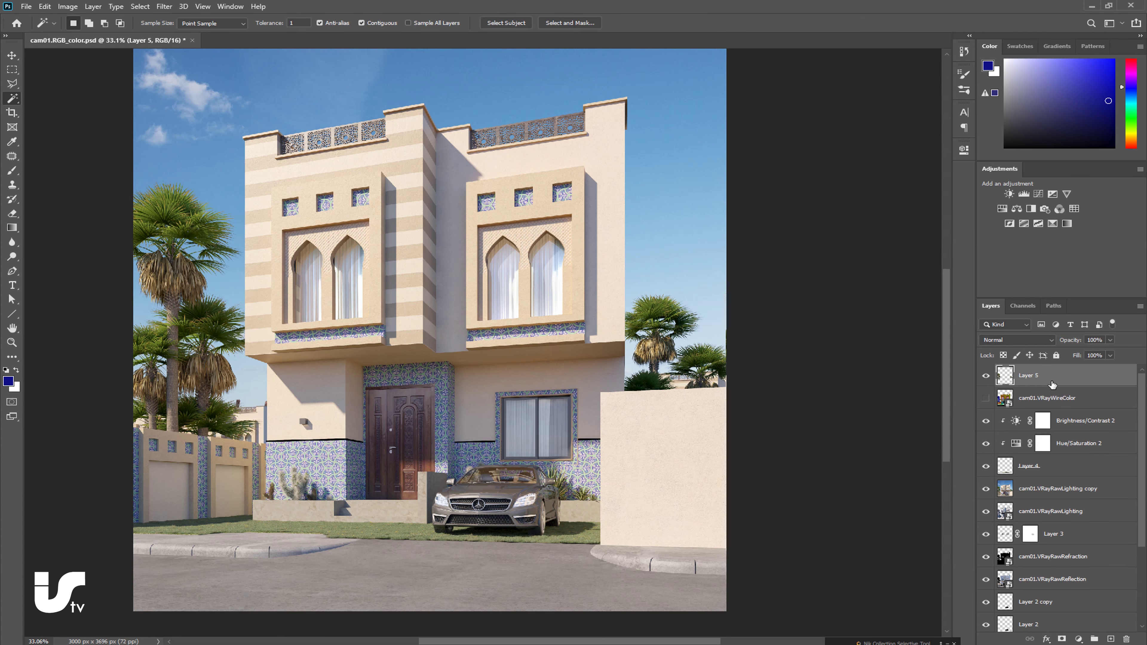
left_click_drag(1045, 380, 986, 402)
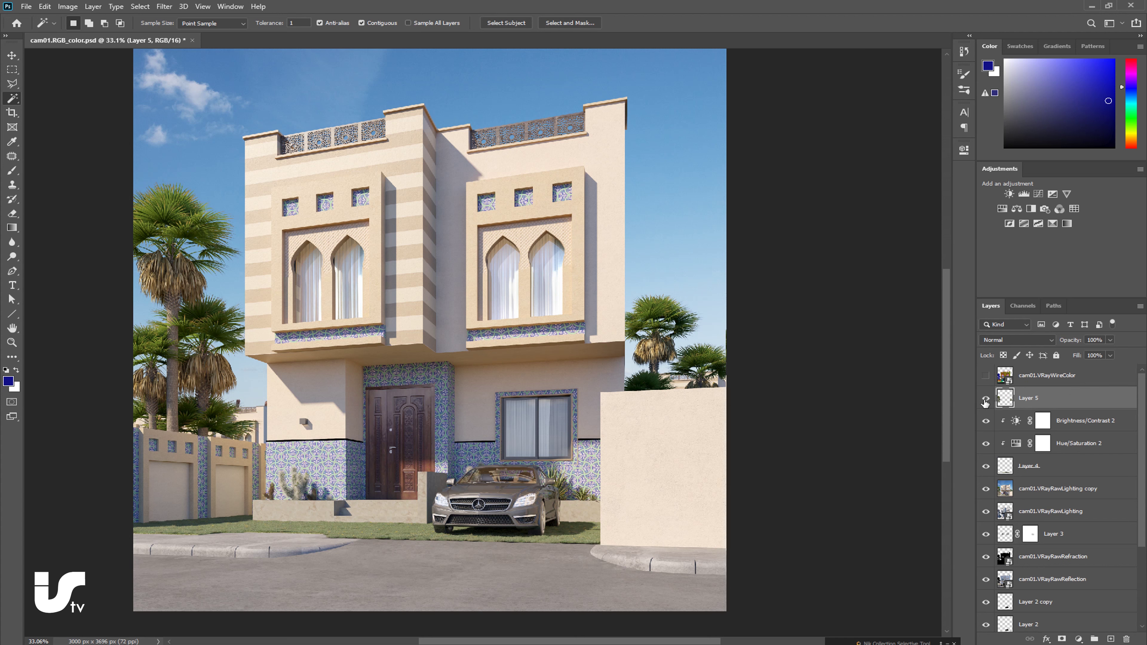
- Clip a Hue/Saturation adjustment to Layer 5 with saturation lowered to about -11
left_click(1002, 209)
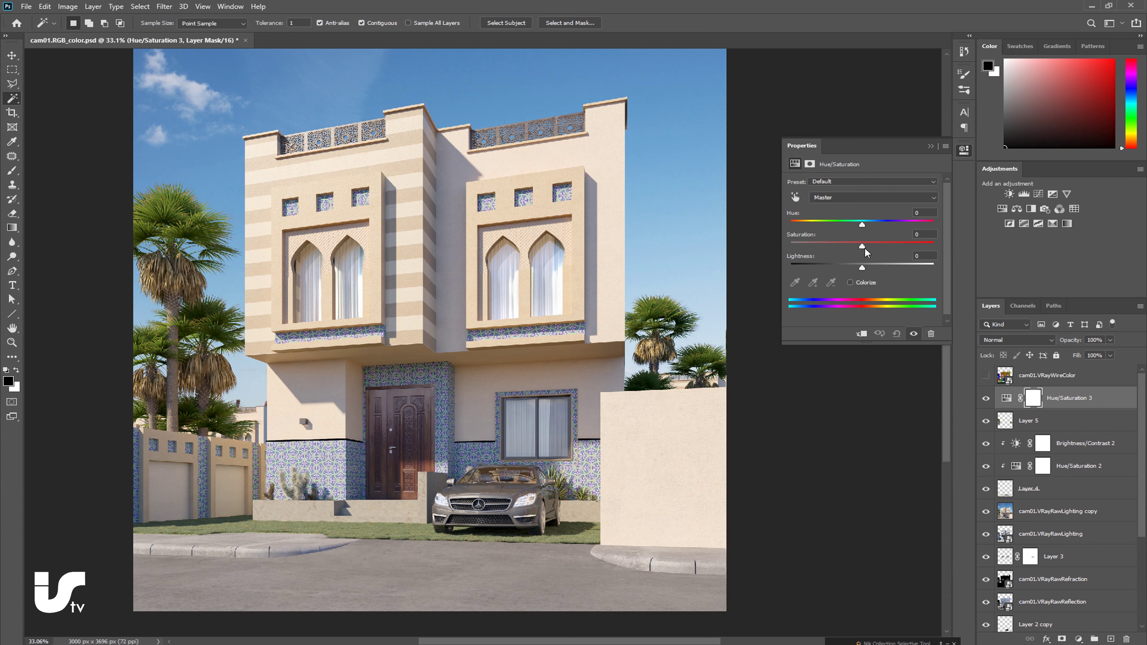
left_click_drag(862, 247, 857, 247)
left_click(861, 334)
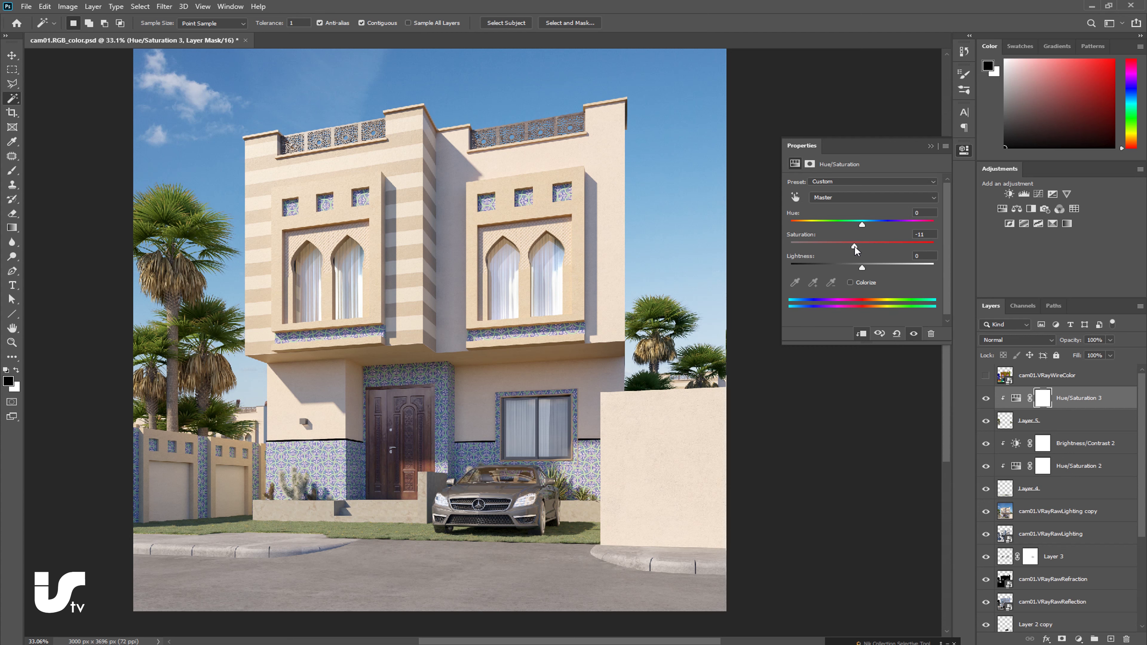
left_click(1002, 274)
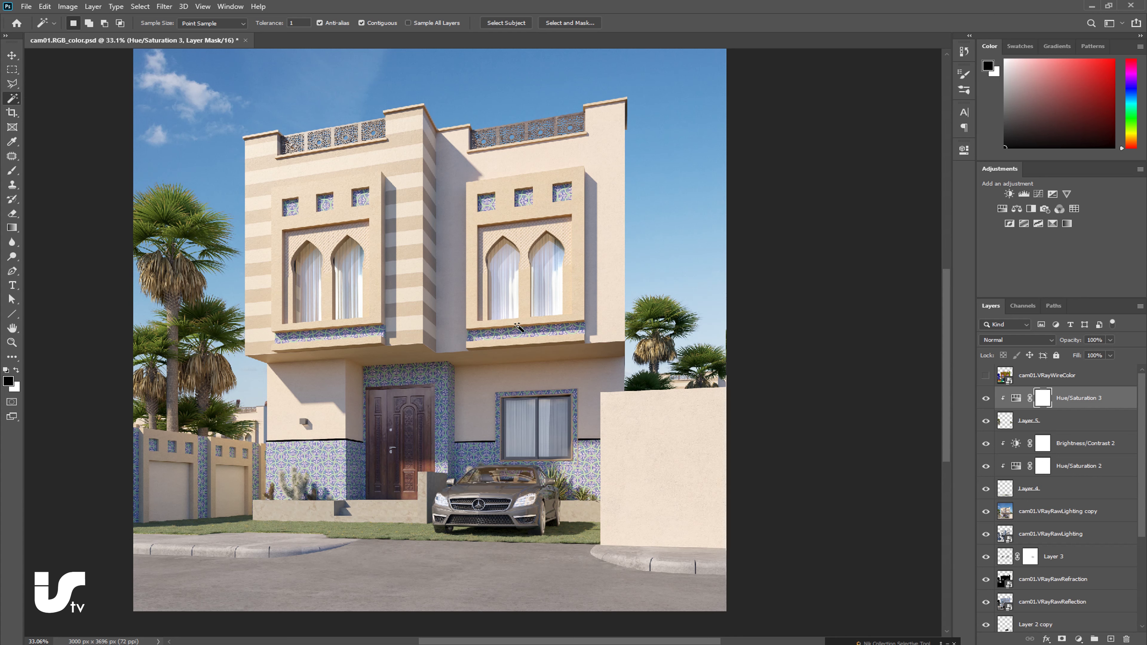
- Save a flattened PNG copy as cam01.RGB_color in the cam01 folder, then resave the layered PSD
left_click(25, 7)
left_click(68, 140)
left_click(136, 288)
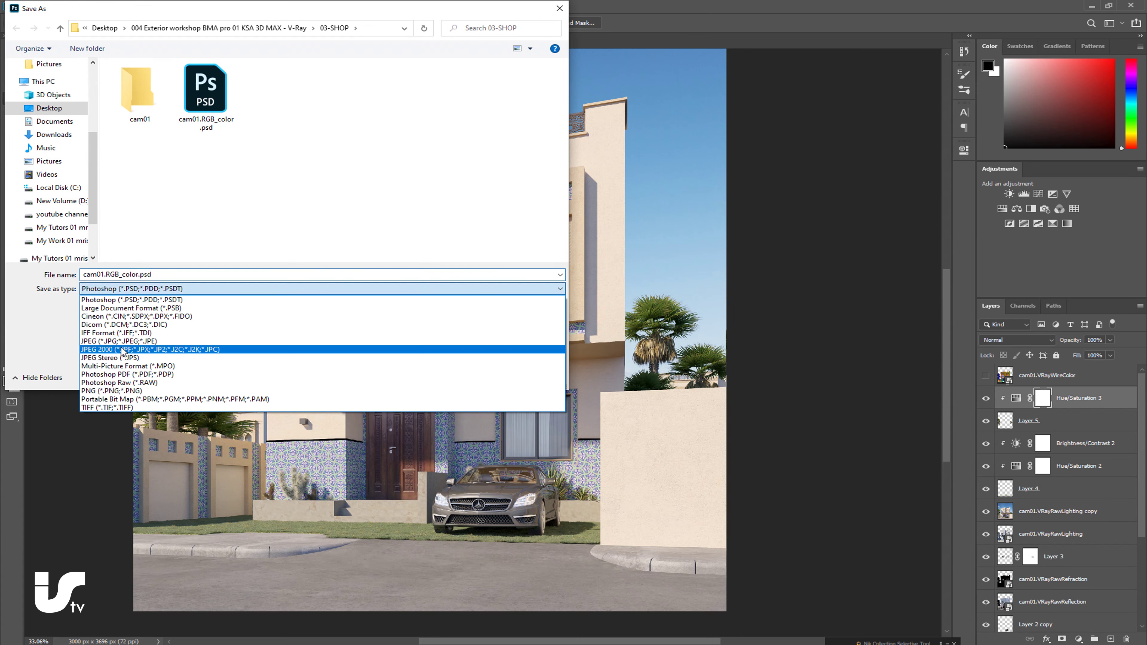
left_click(113, 391)
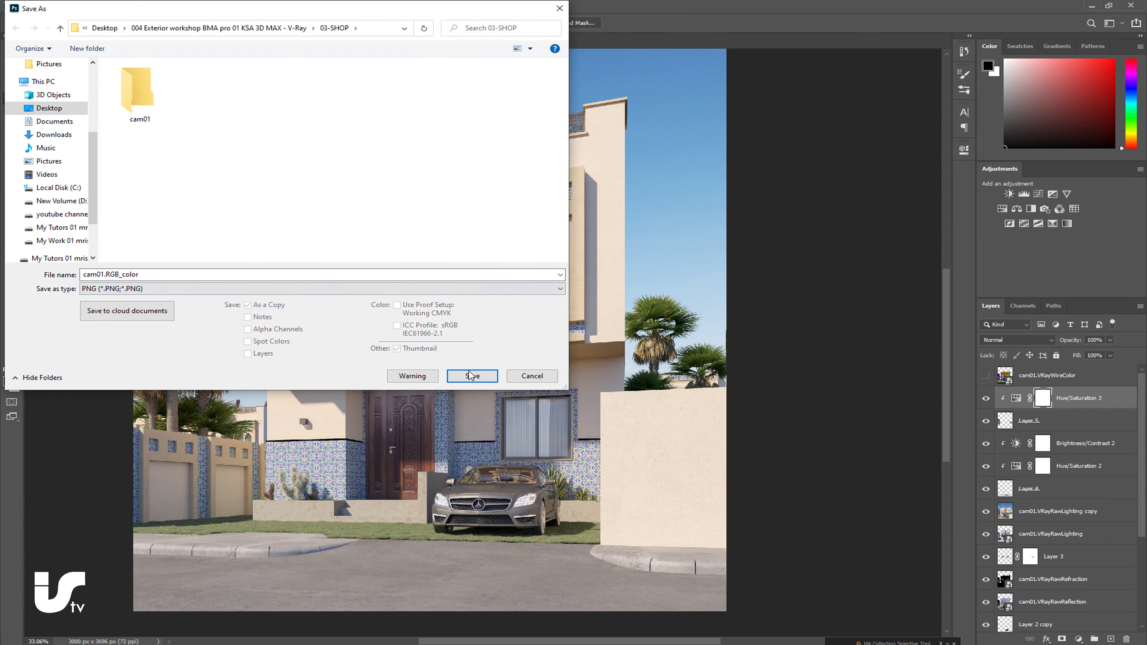
left_click(469, 375)
left_click(26, 6)
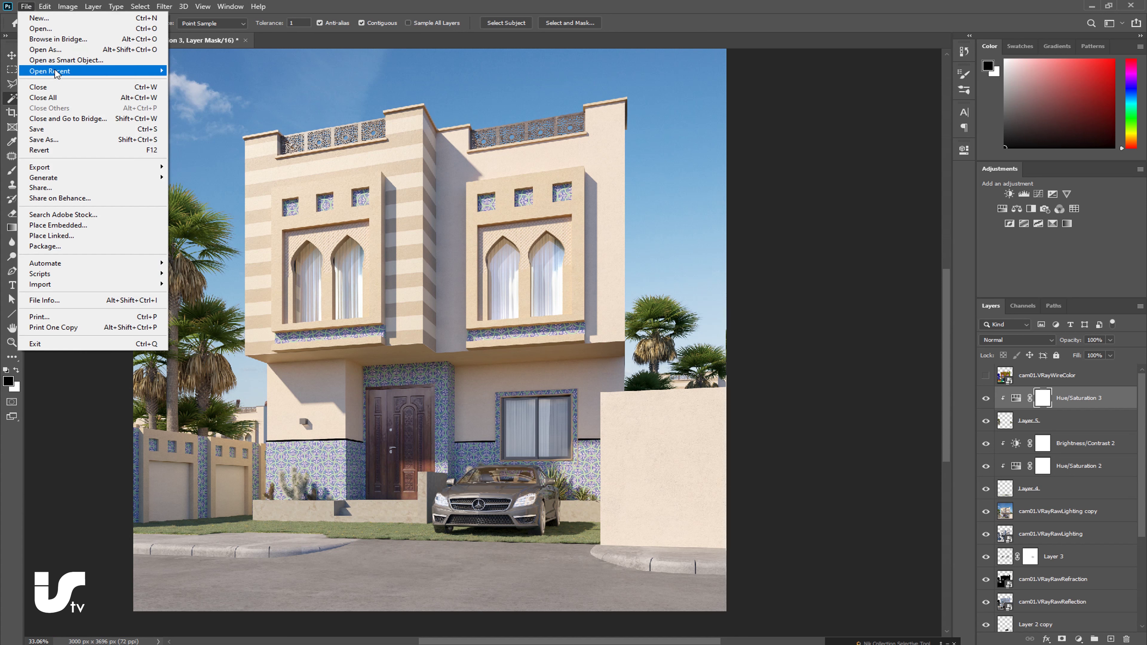
left_click(63, 128)
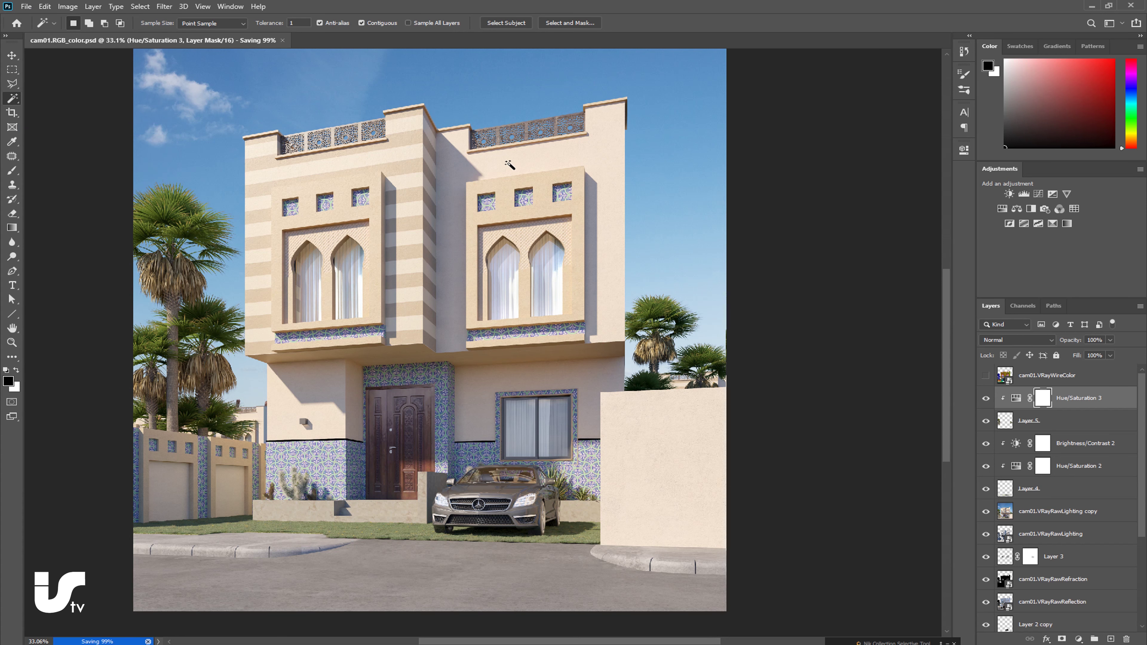